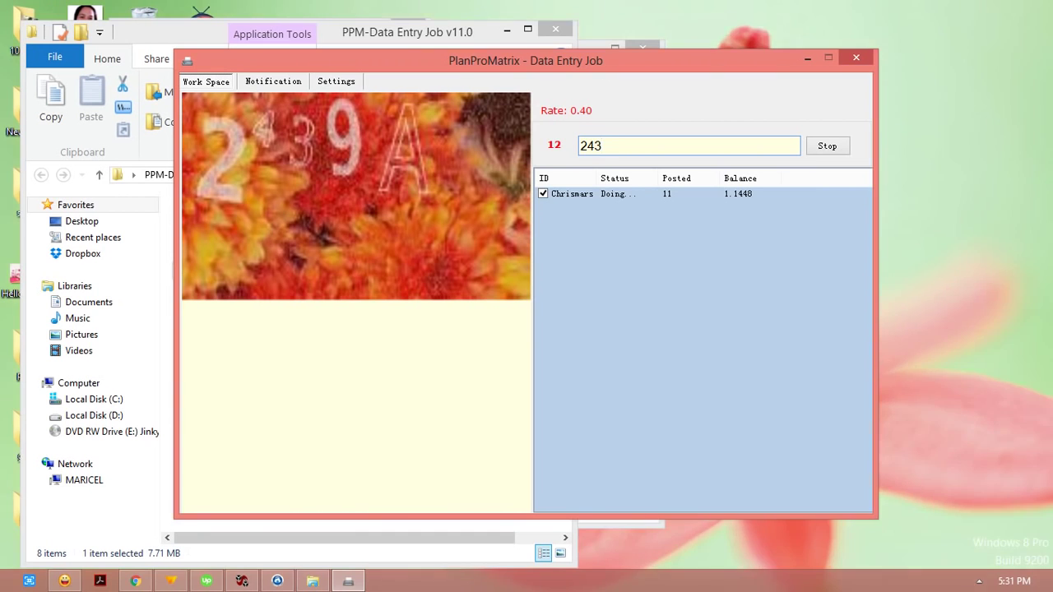
Step: Submit the 2439A captcha, then correct and post the answer 'no to explain'
key(Return)
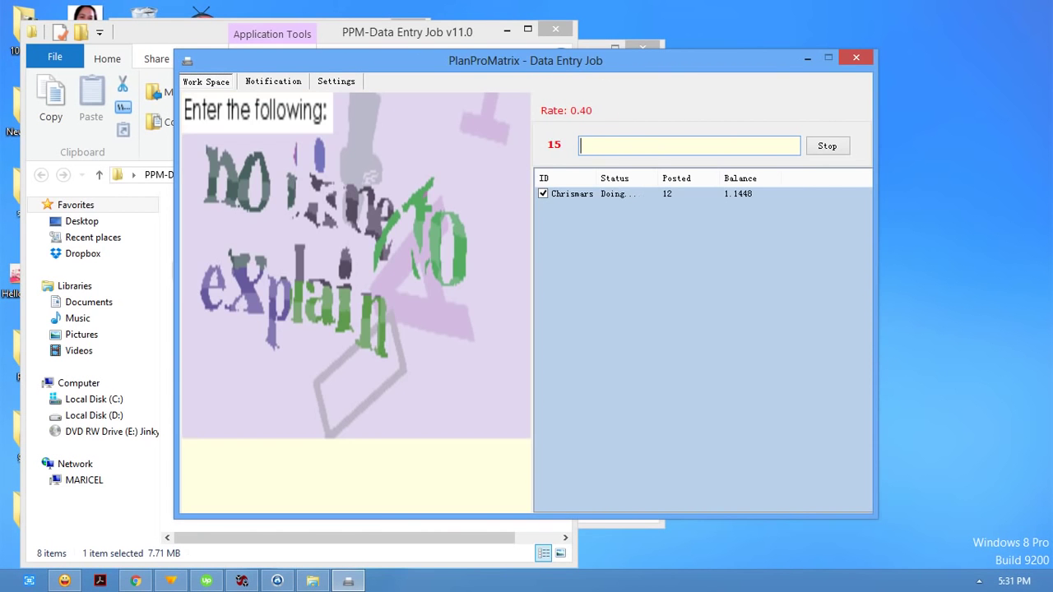
text(nothin)
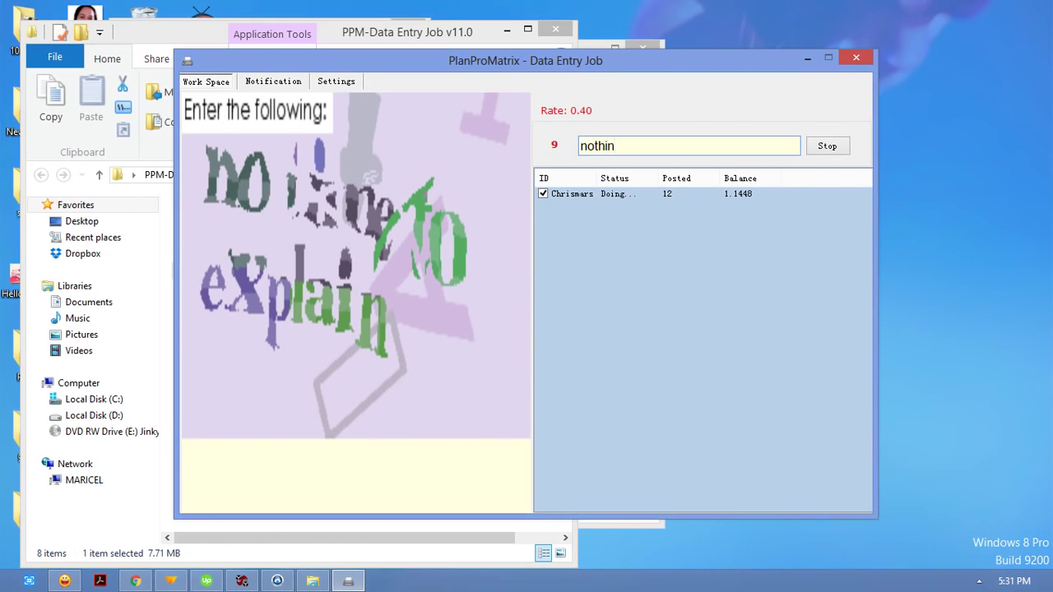
key(BackSpace)
key(BackSpace)
key(BackSpace)
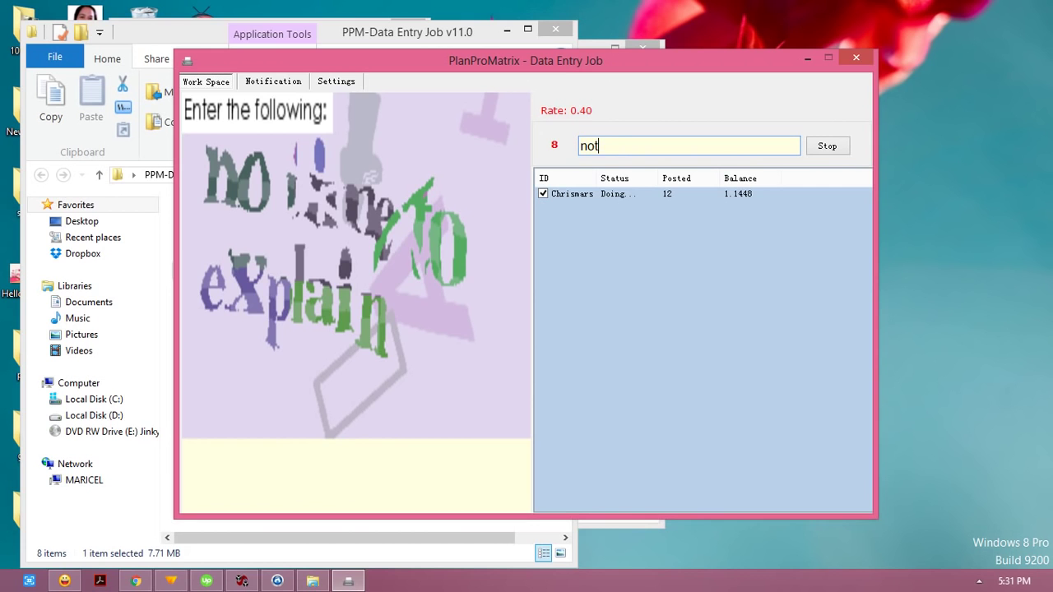
key(BackSpace)
text(to explain)
key(Return)
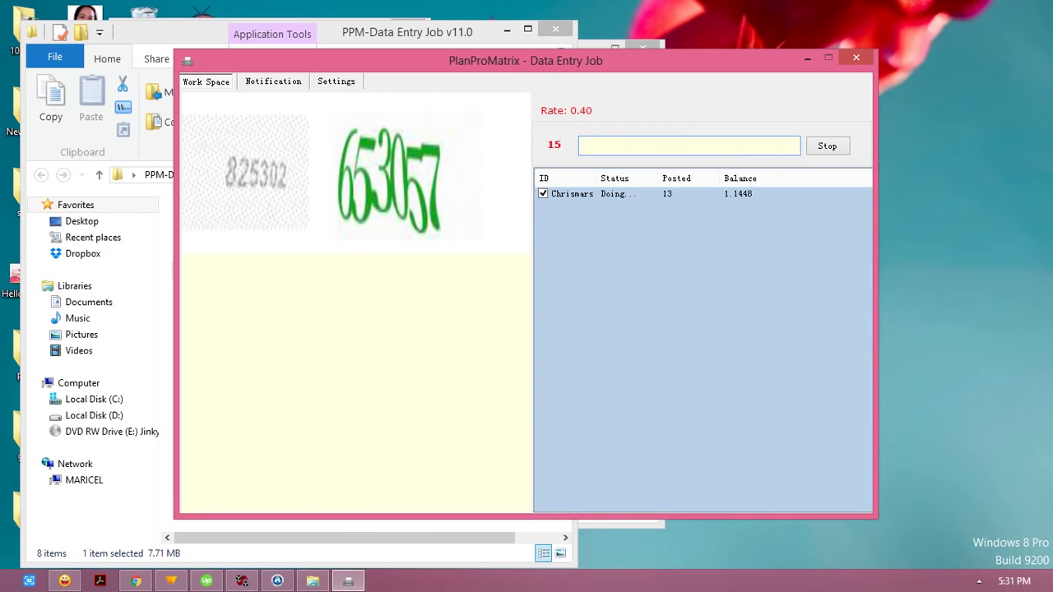
text(825)
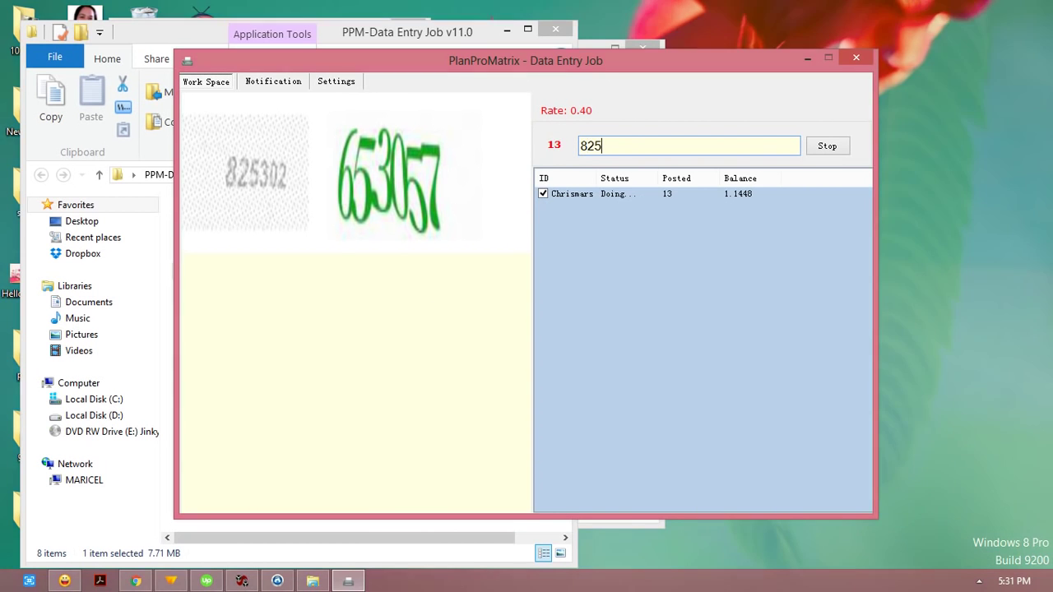
text(302 653057)
key(Return)
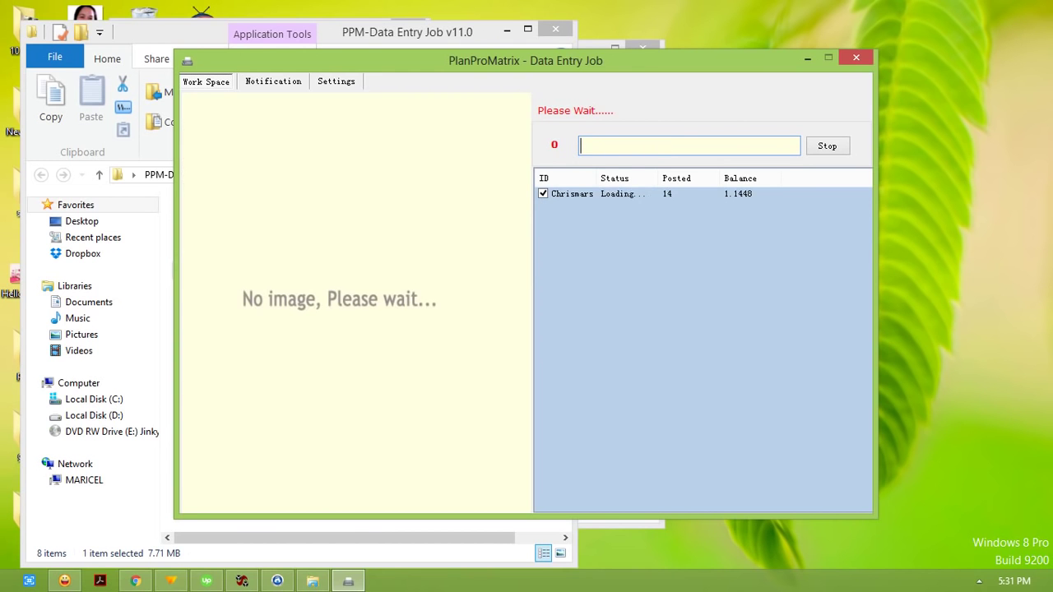
text(bf73c)
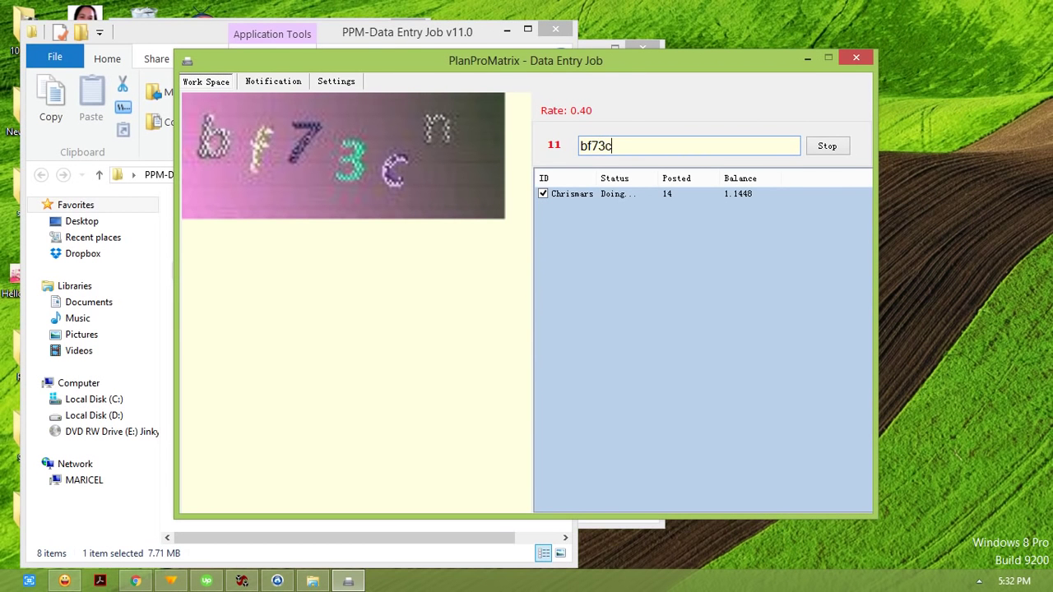
text(n)
key(Return)
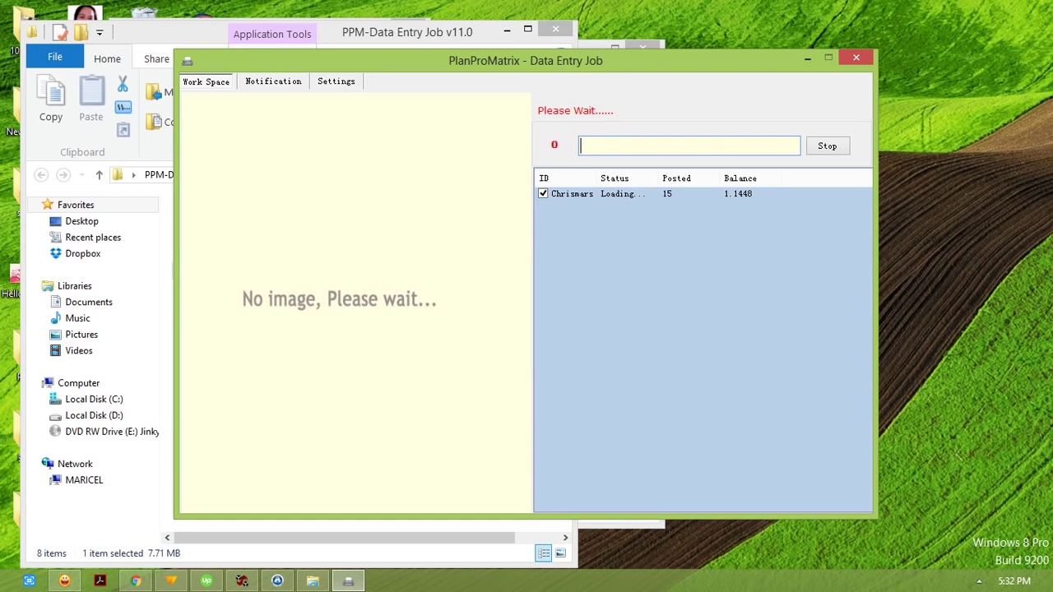
text(6767)
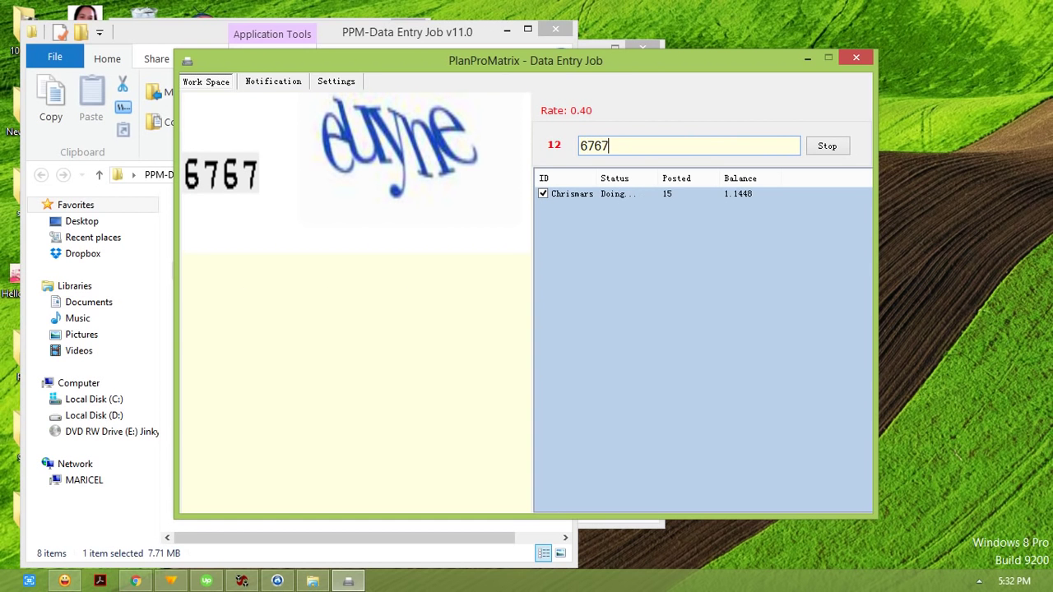
text( euyne)
key(Return)
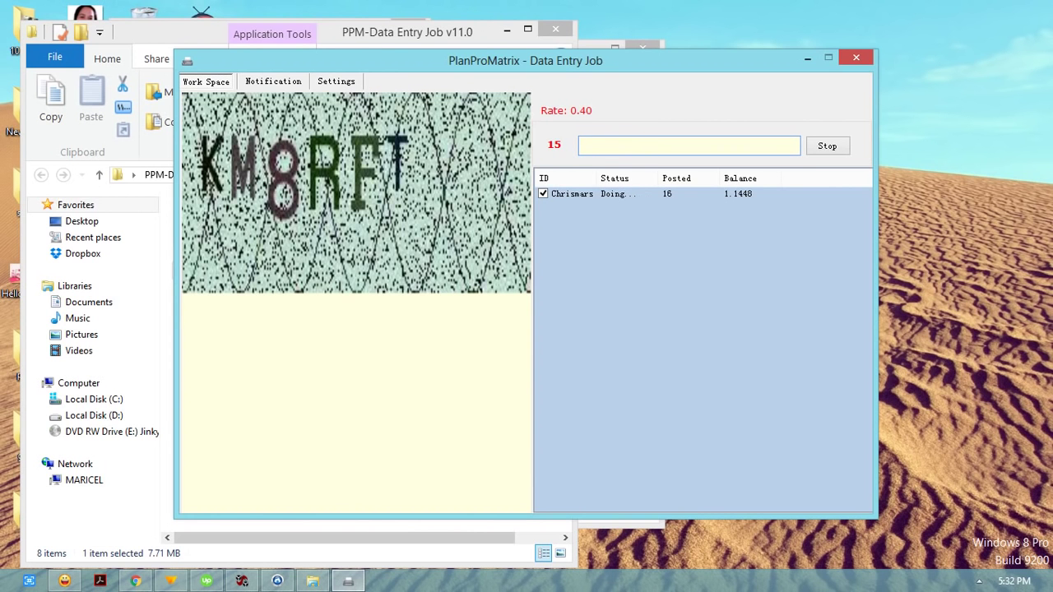
Step: Post the captcha answers 'KM8RFT', 'uhv8vs' and 'GRAND 5400'
text(KM8RFT)
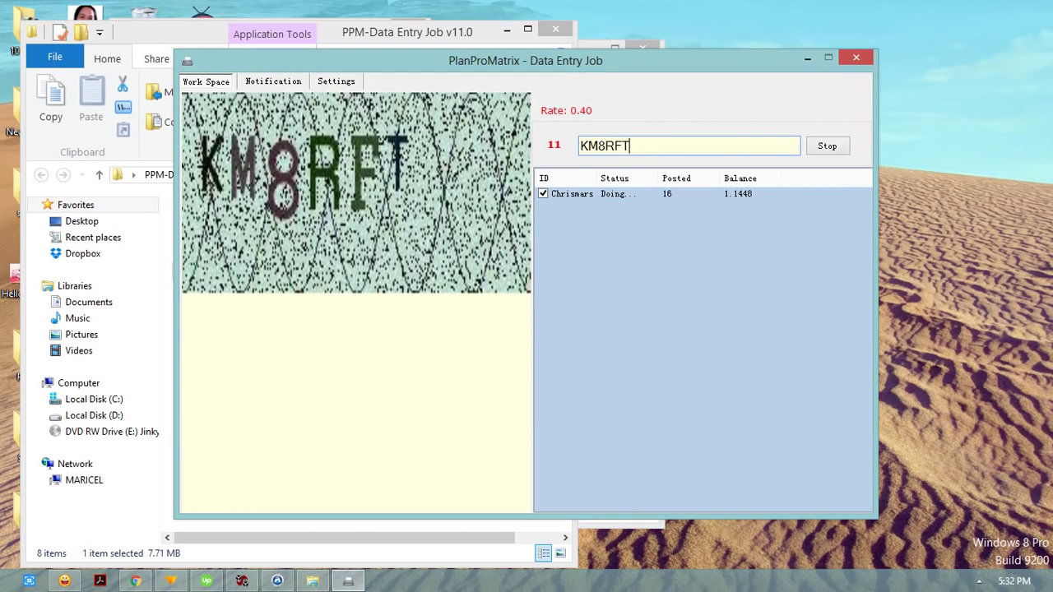
key(Return)
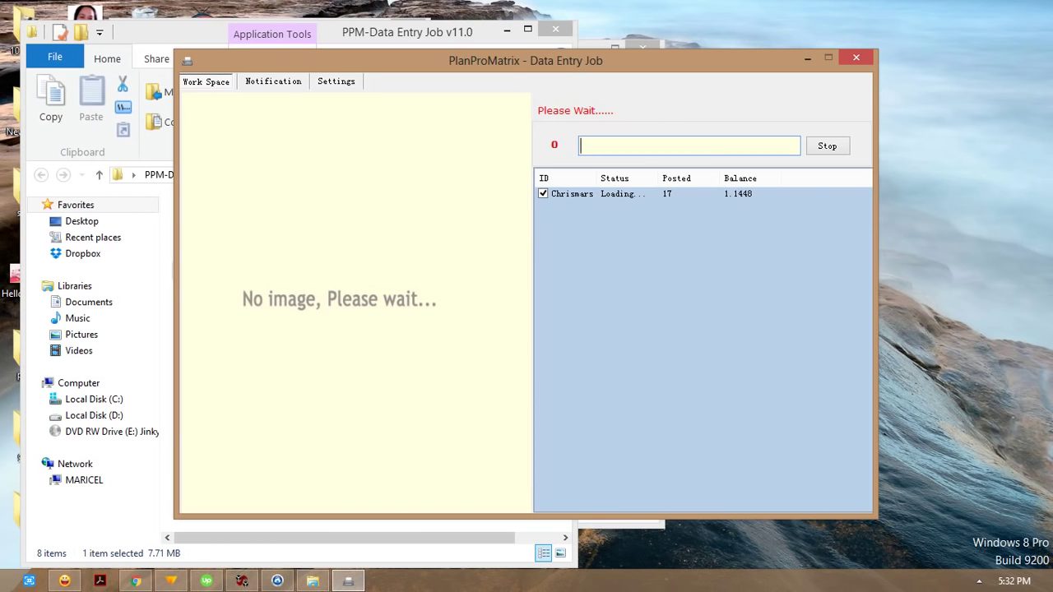
text(uh)
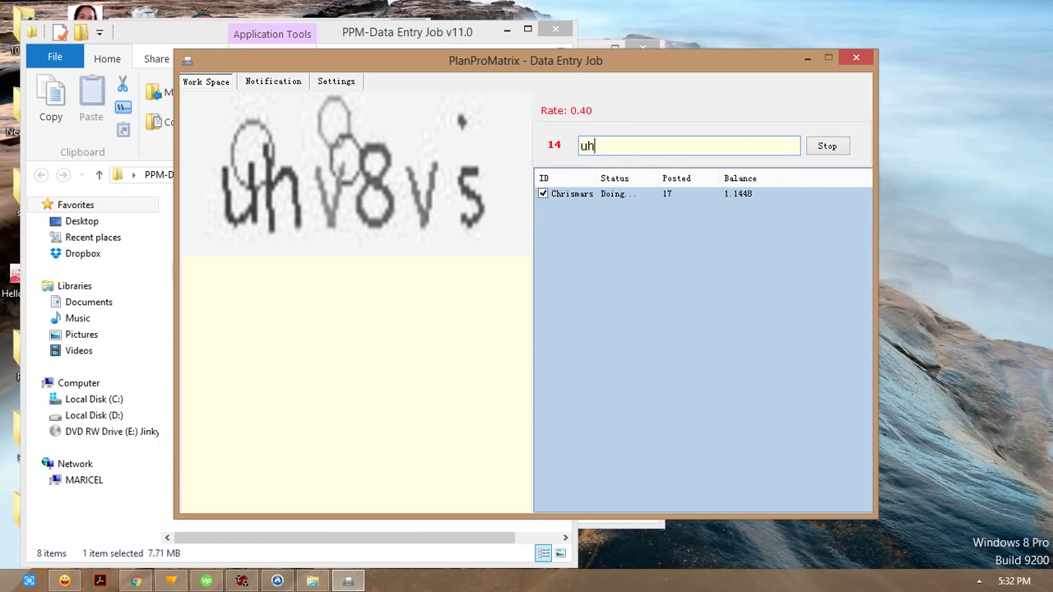
text(v8)
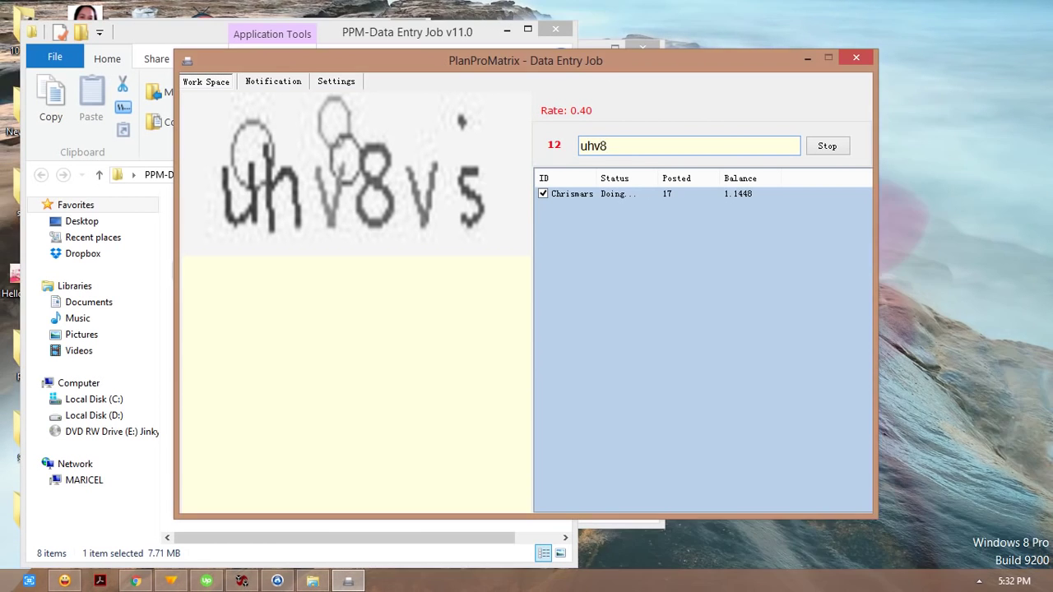
text(vs)
key(Return)
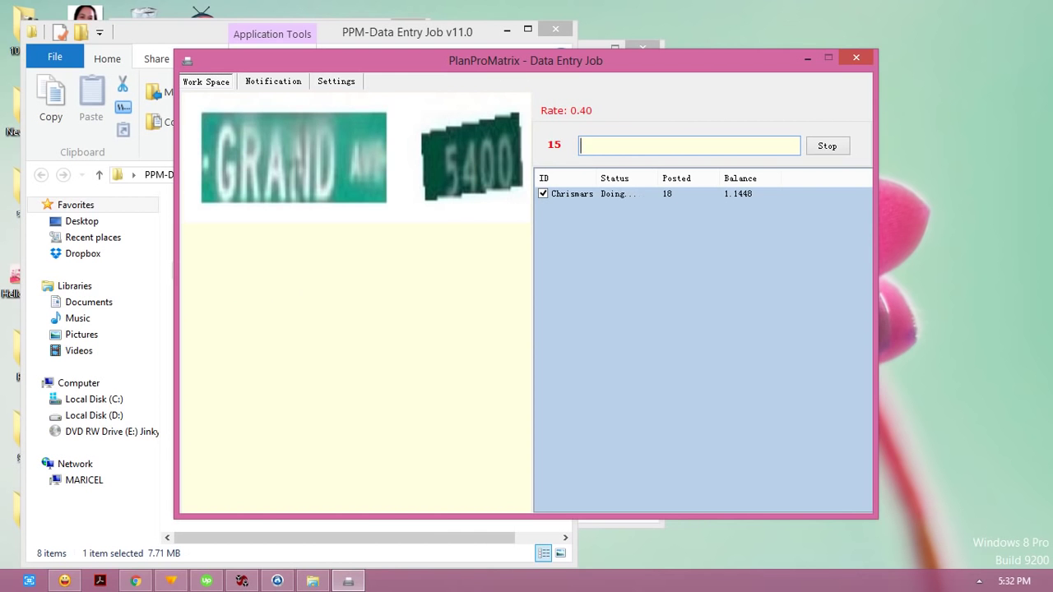
text(GRAND )
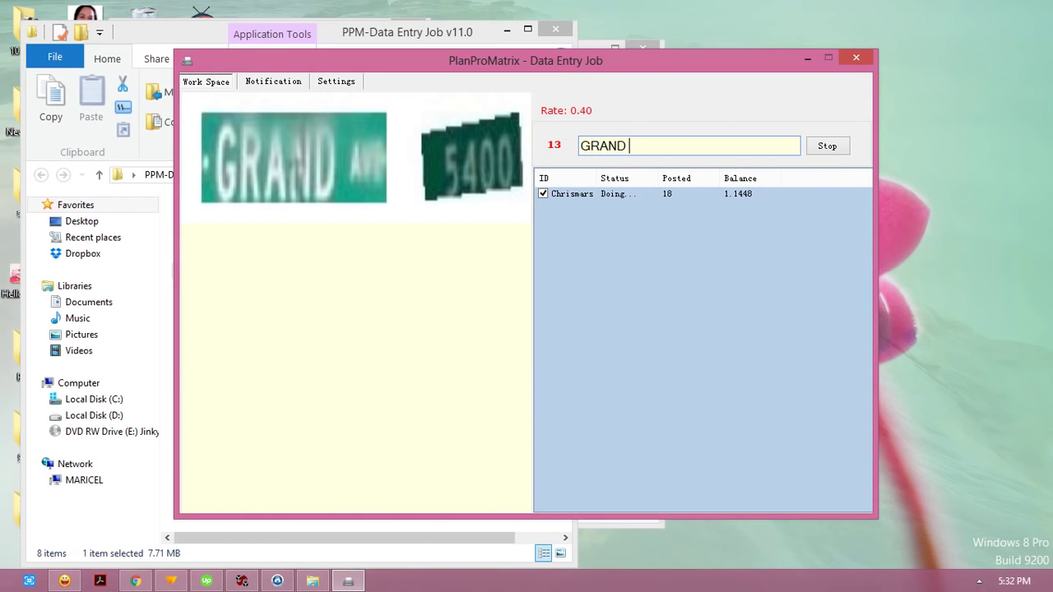
text(5400)
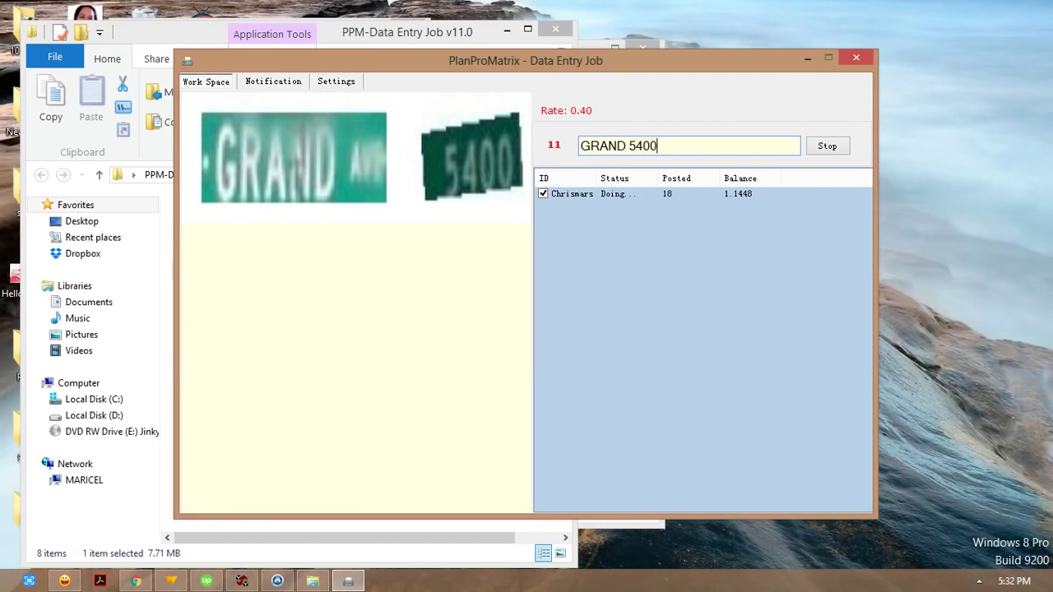
key(Return)
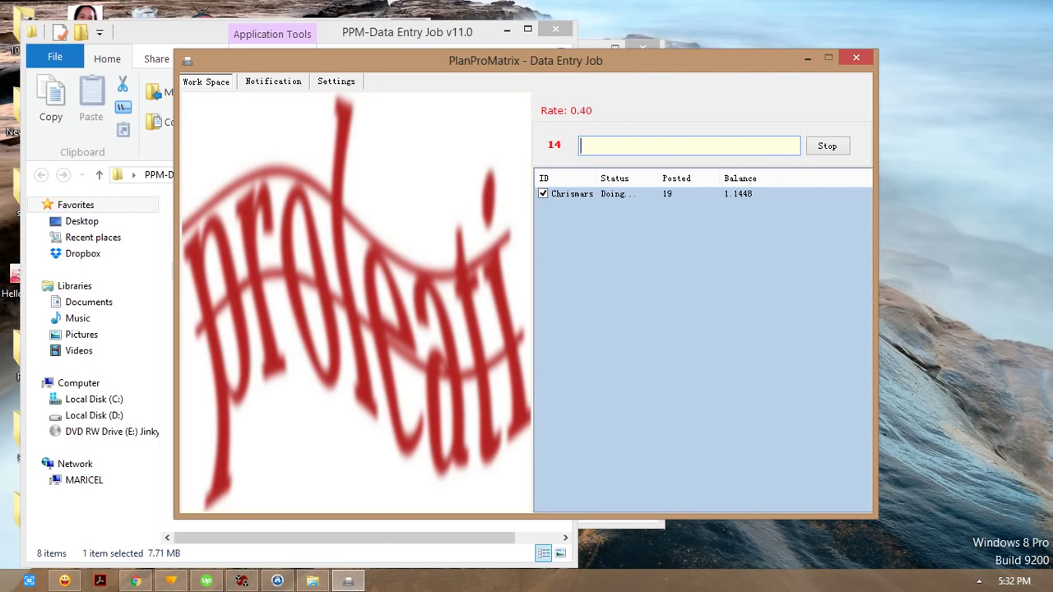
Step: Post 'proleati', the corrected 'BRANNON s2ND', and 'd44m2c'
text(proleati)
key(Return)
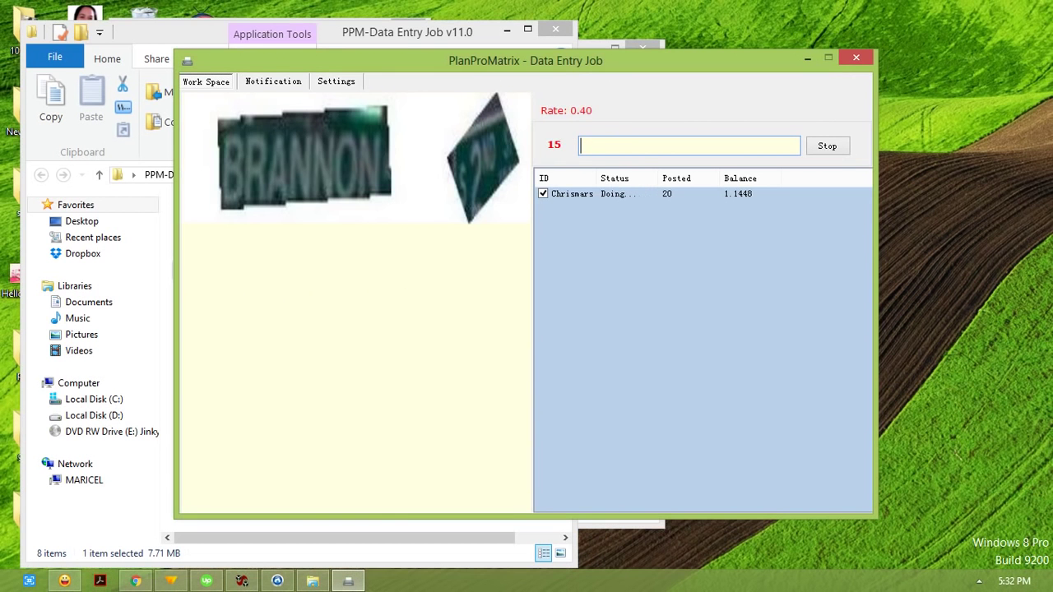
text(BA)
key(BackSpace)
text(RANNON )
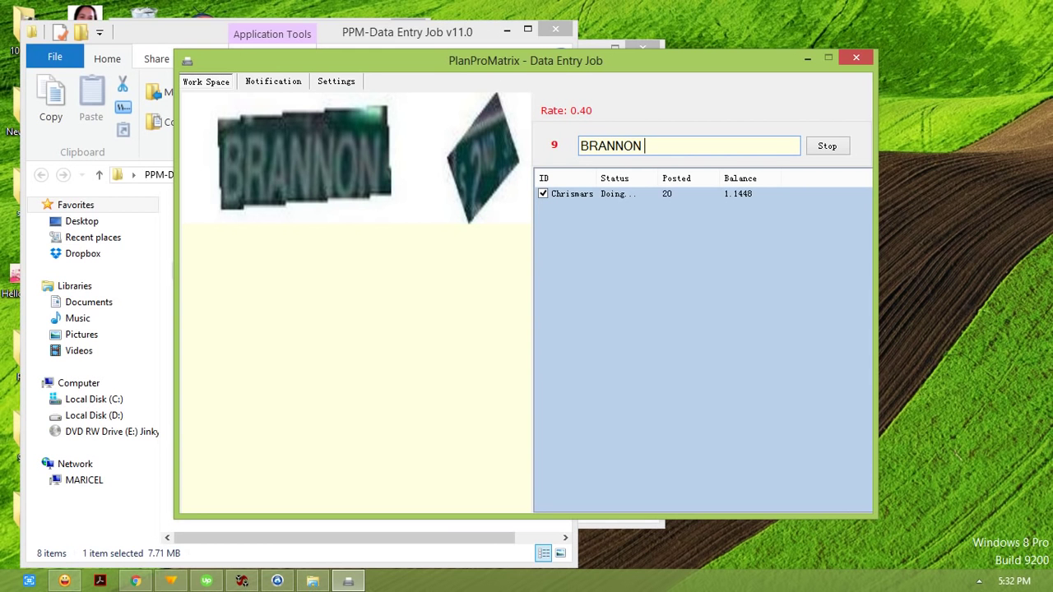
text(s2ND)
key(Return)
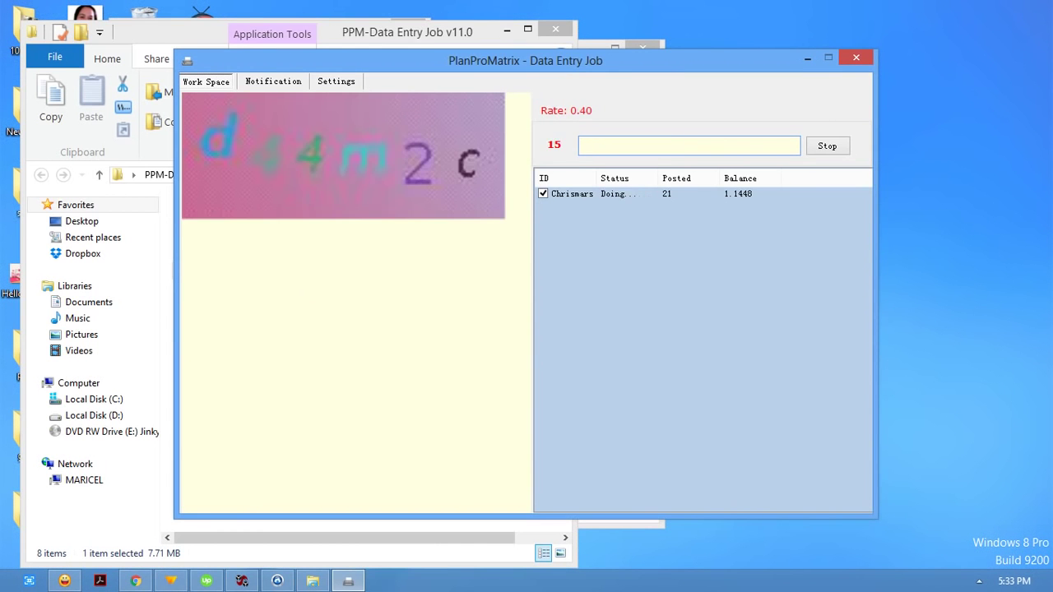
text(d44m2c)
key(Return)
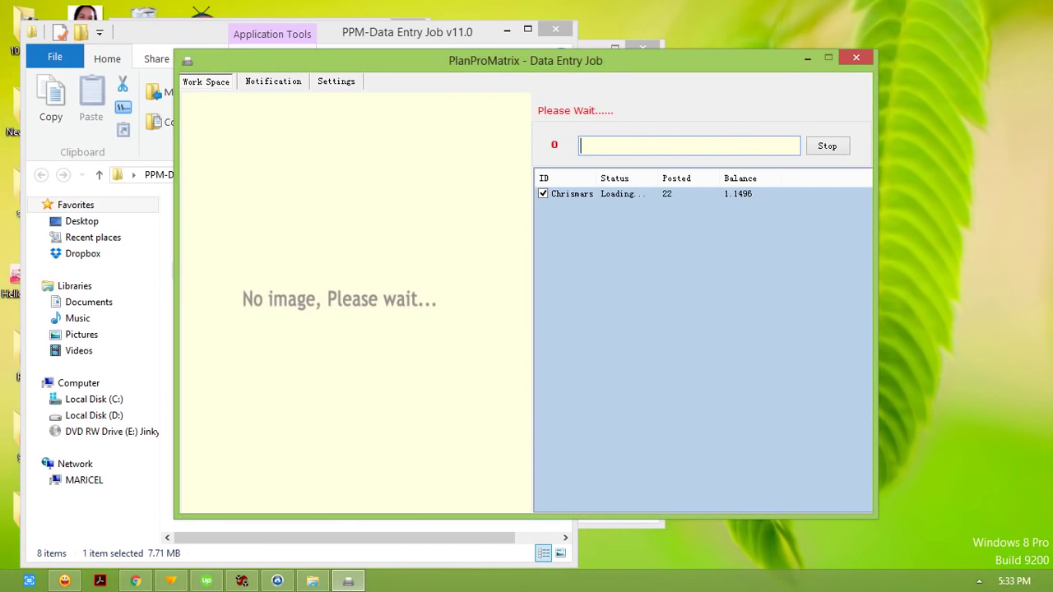
Step: Post the captcha answers 'monsom eY6sxe', '2p2xya' and '71266'
text(m)
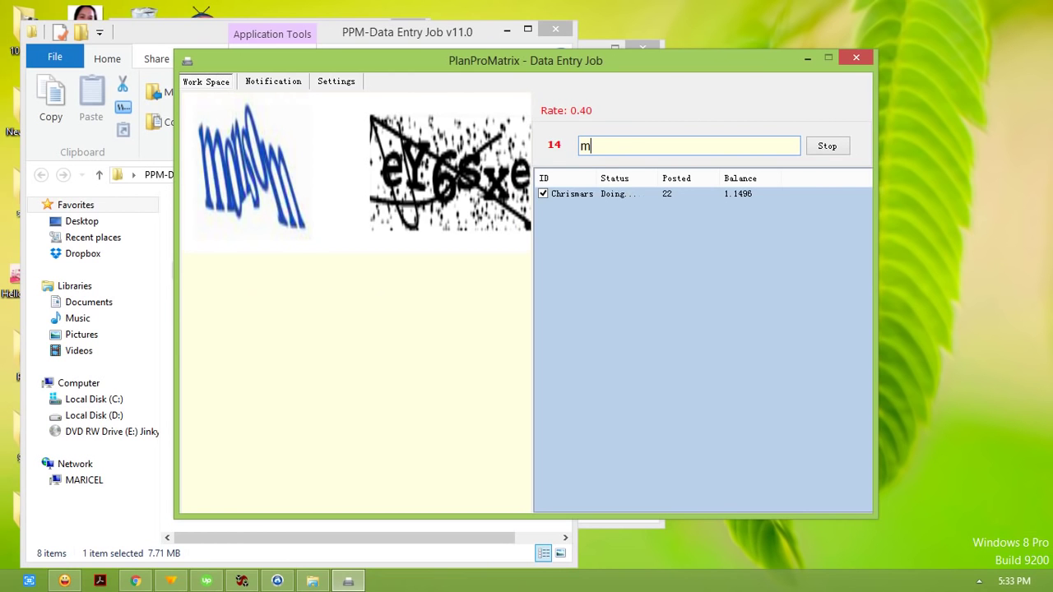
text(onsom eY6)
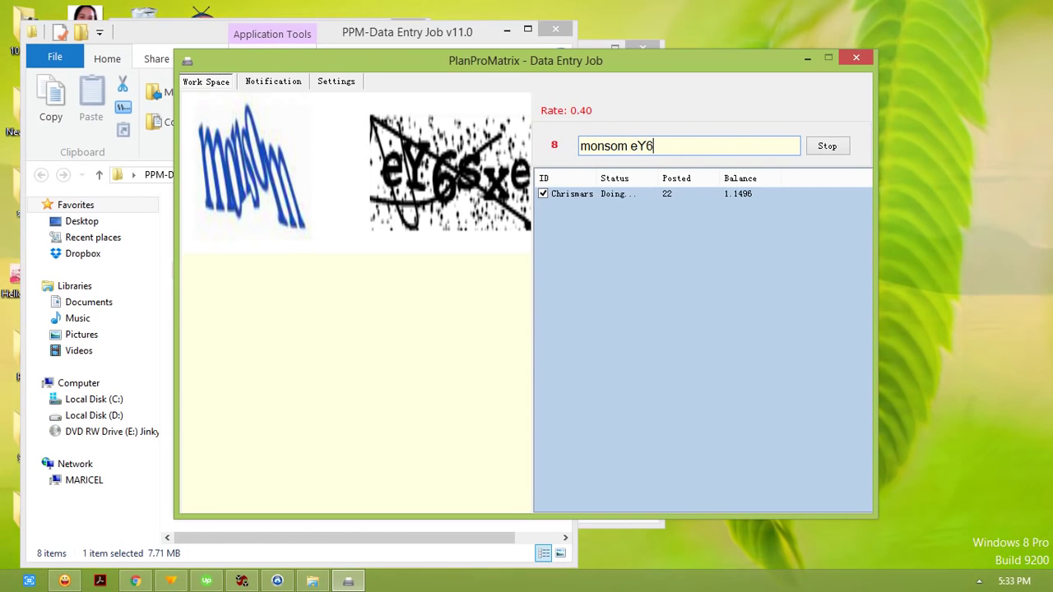
text(sxe)
key(Return)
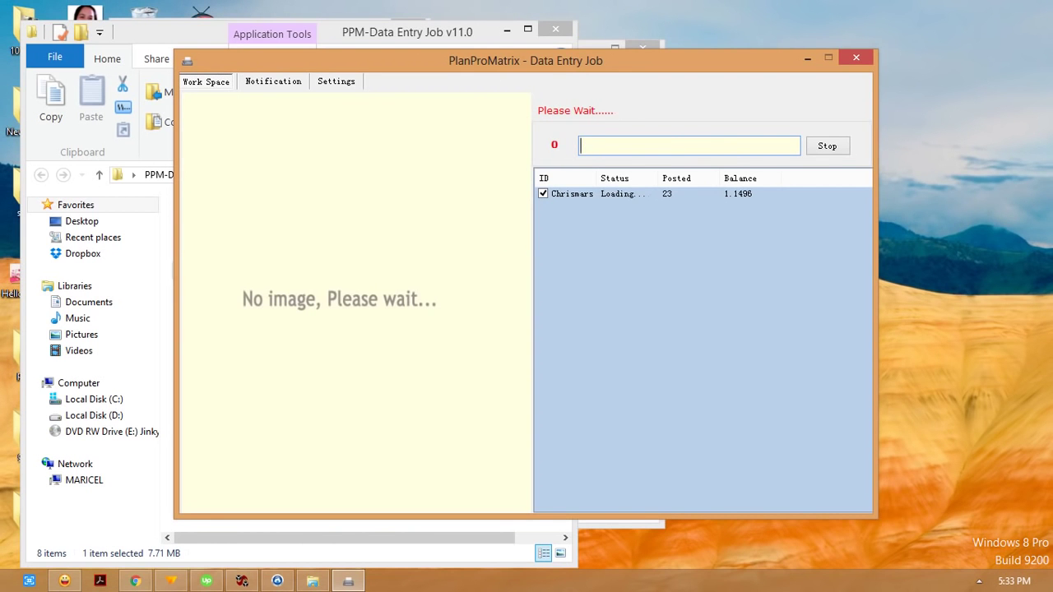
text(2)
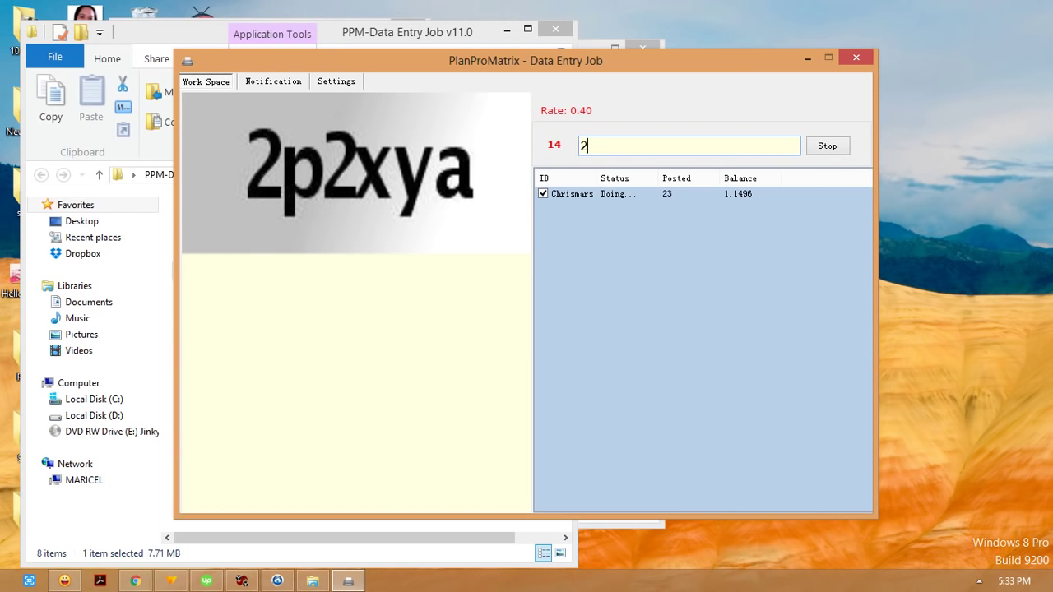
text(p2xya)
key(Return)
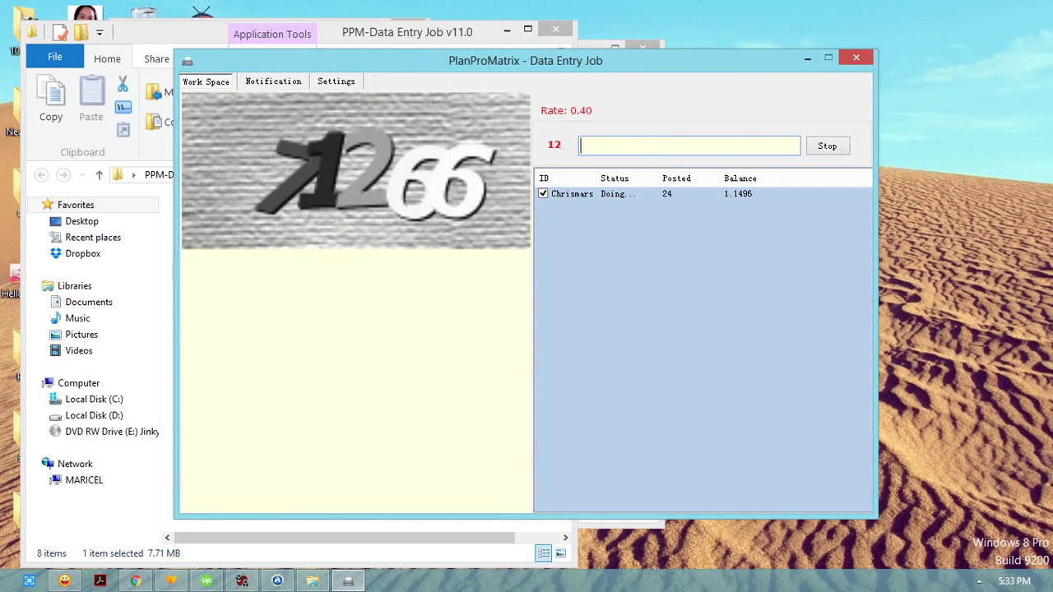
text(71266)
key(Return)
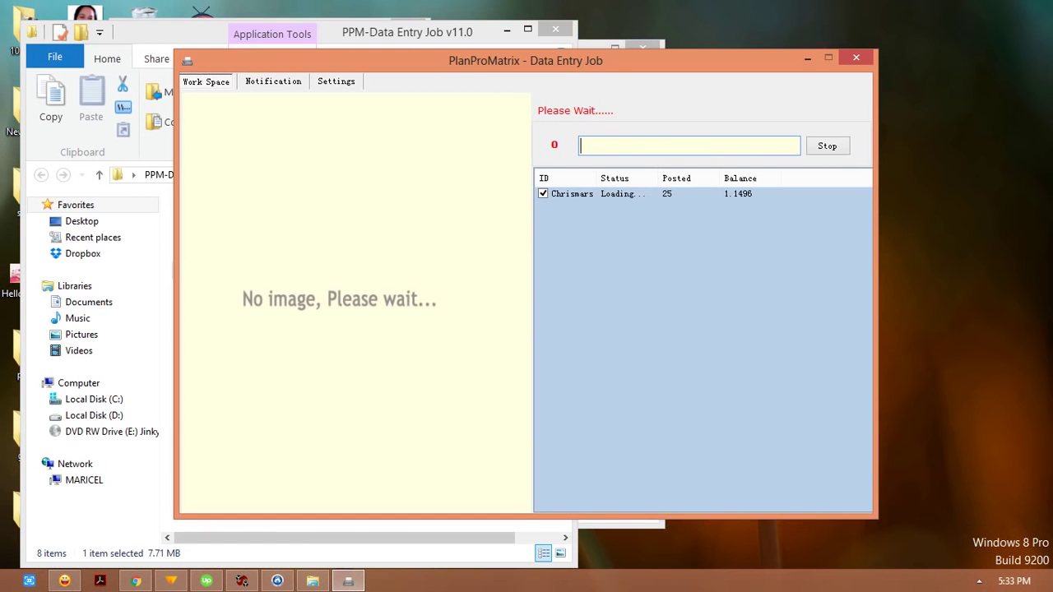
Step: Post 'w7h2hh', 'c84Rd', and the house numbers 614 and 198
text(w7h2hh)
key(Return)
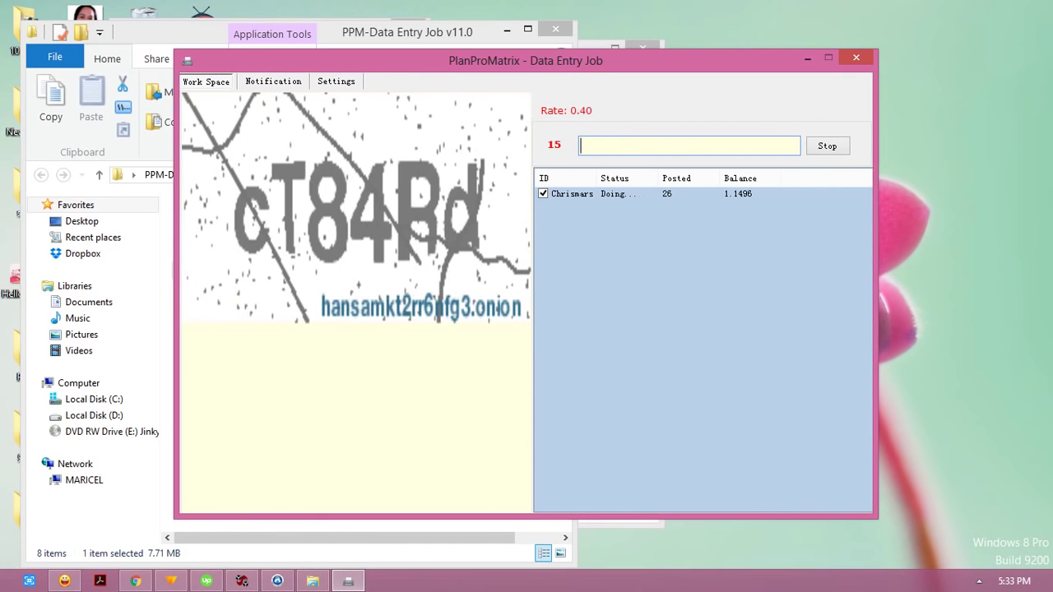
text(c84Rd)
key(Return)
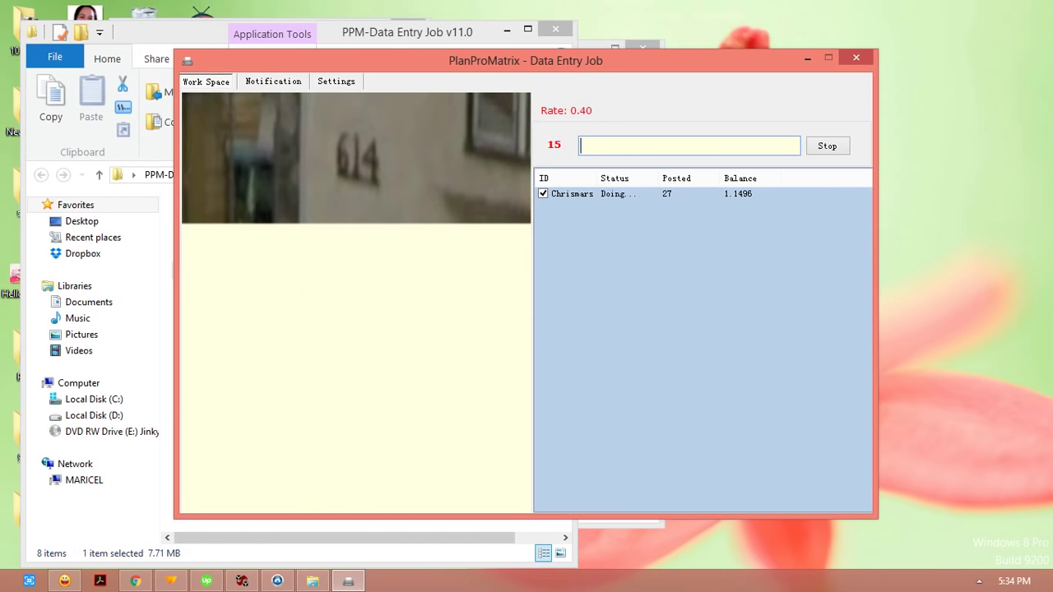
text(614)
key(Return)
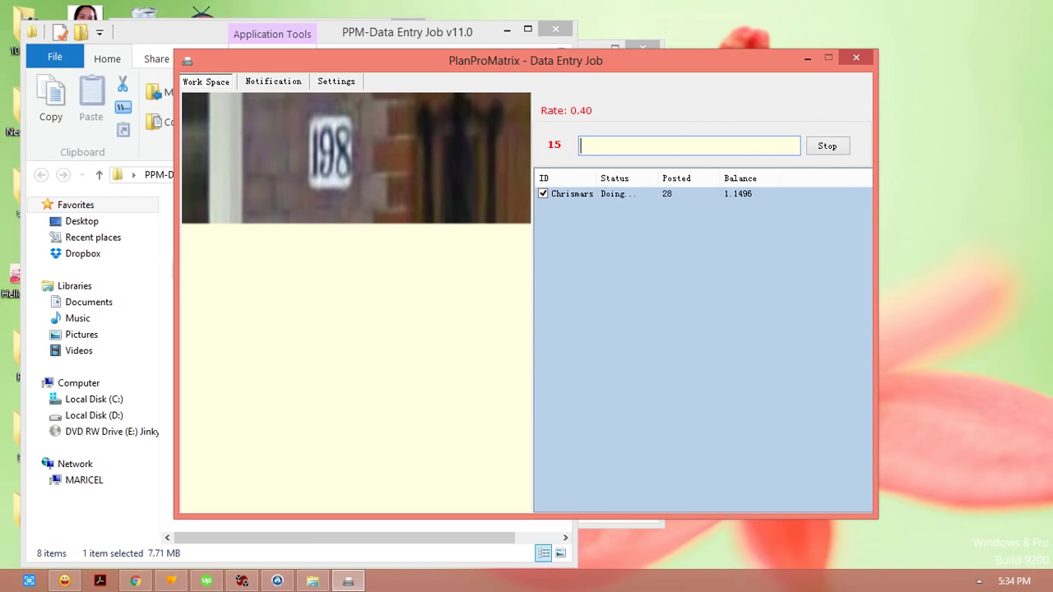
text(198)
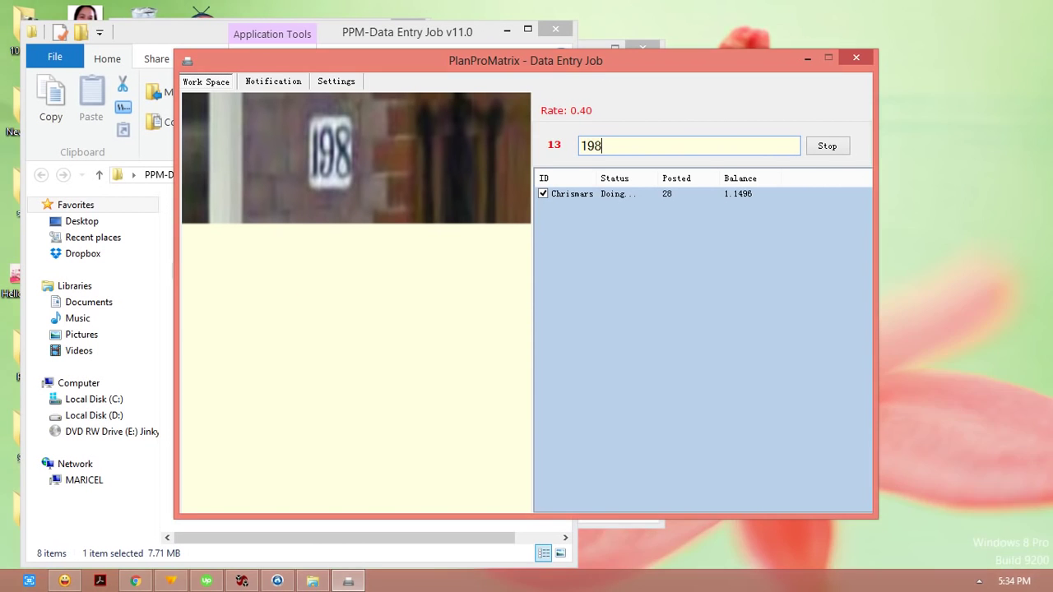
key(Return)
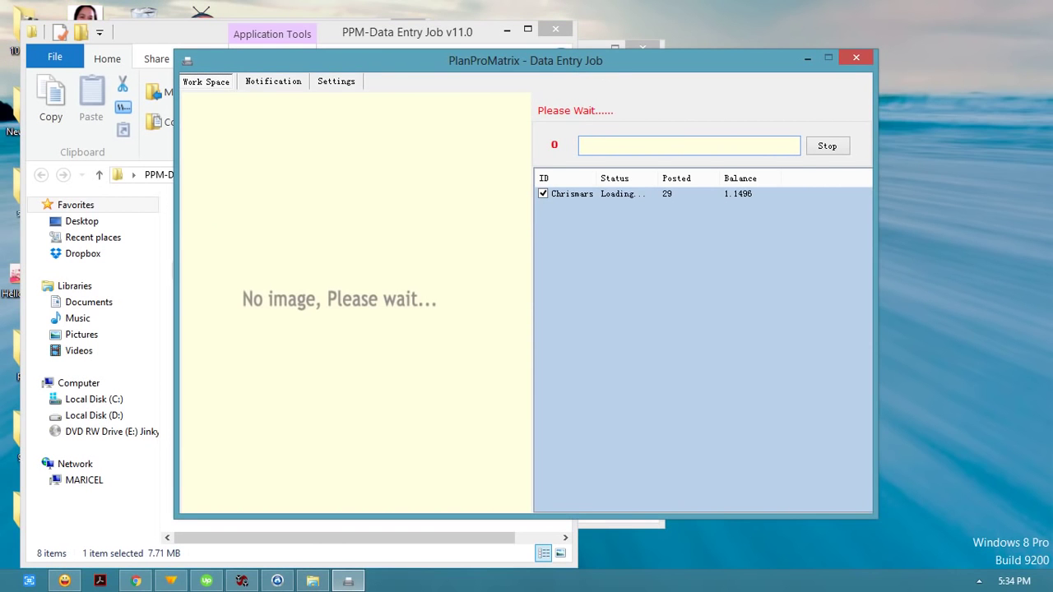
Step: Post the corrected answer 'HPFDC' and then 'mognesse 892061'
text(HPD)
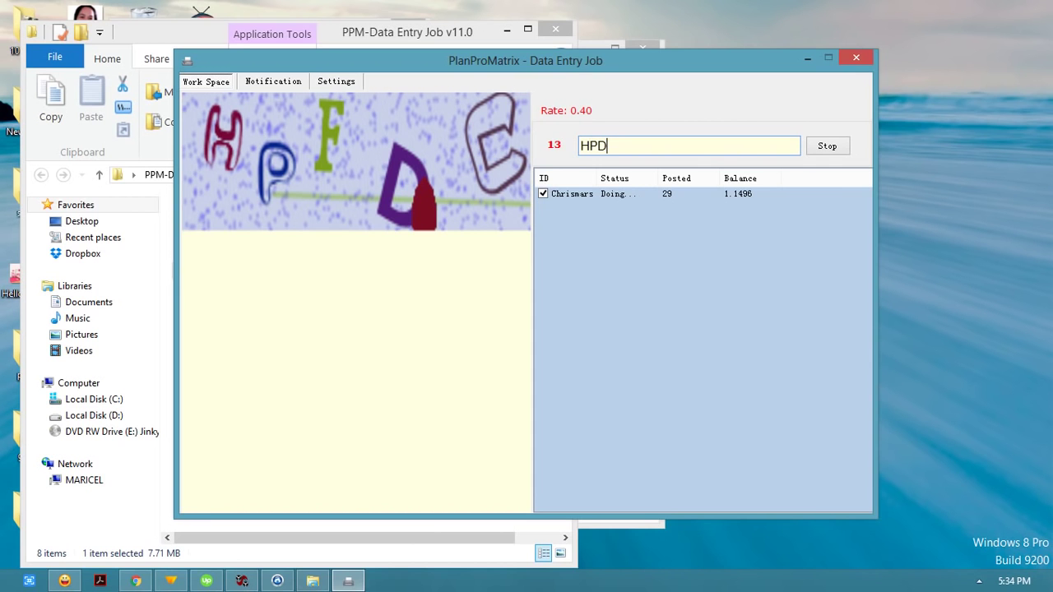
key(BackSpace)
text(FDC)
key(Return)
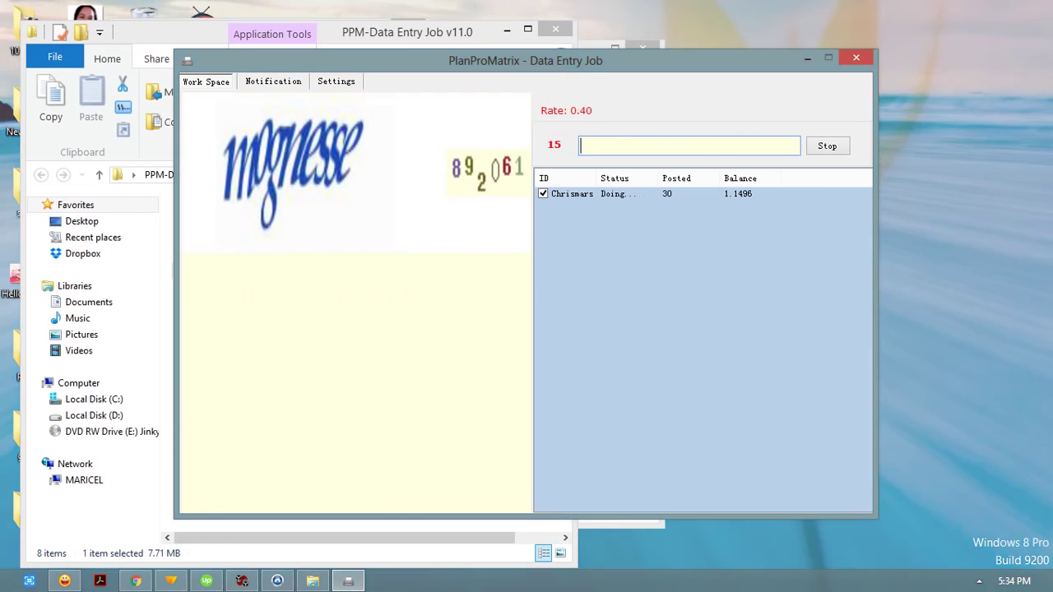
text(mo)
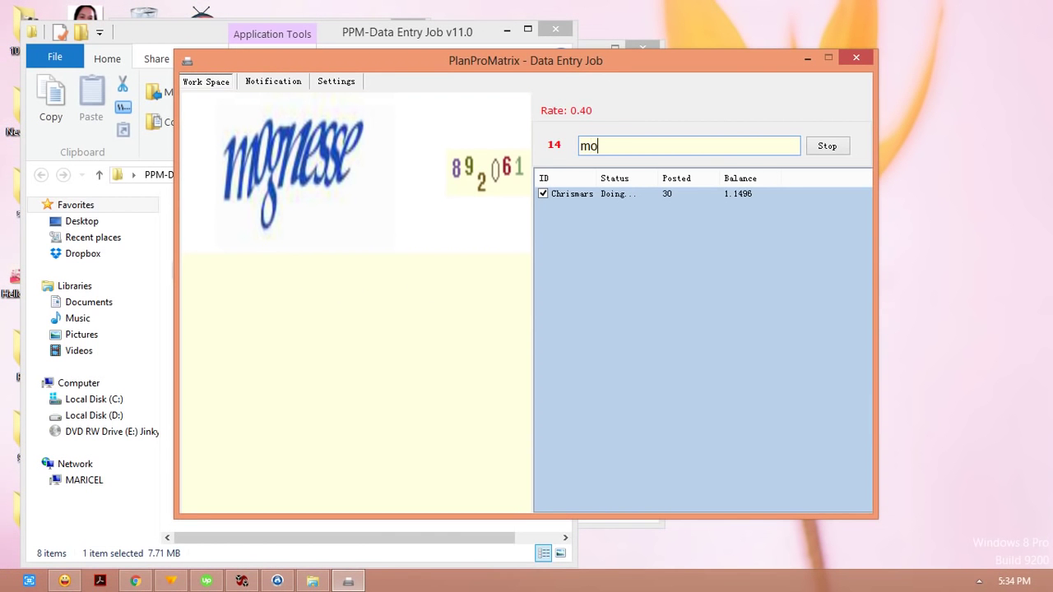
text(gnesse 892061)
key(Return)
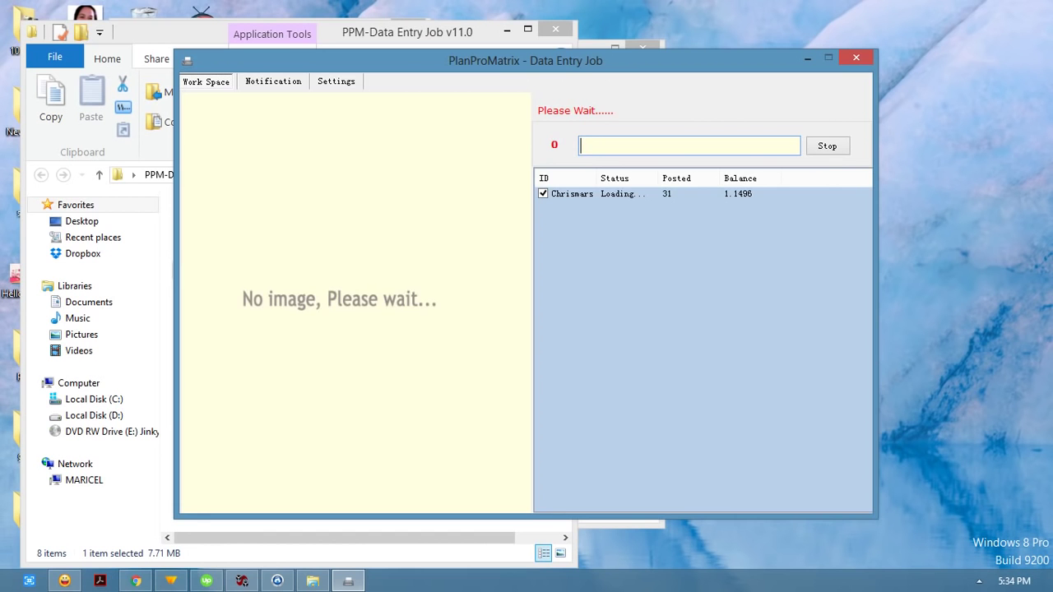
Step: Post the captcha answers 'k9hbc', 'dvclq', 'ynny humHCHy' and '6802'
text(k)
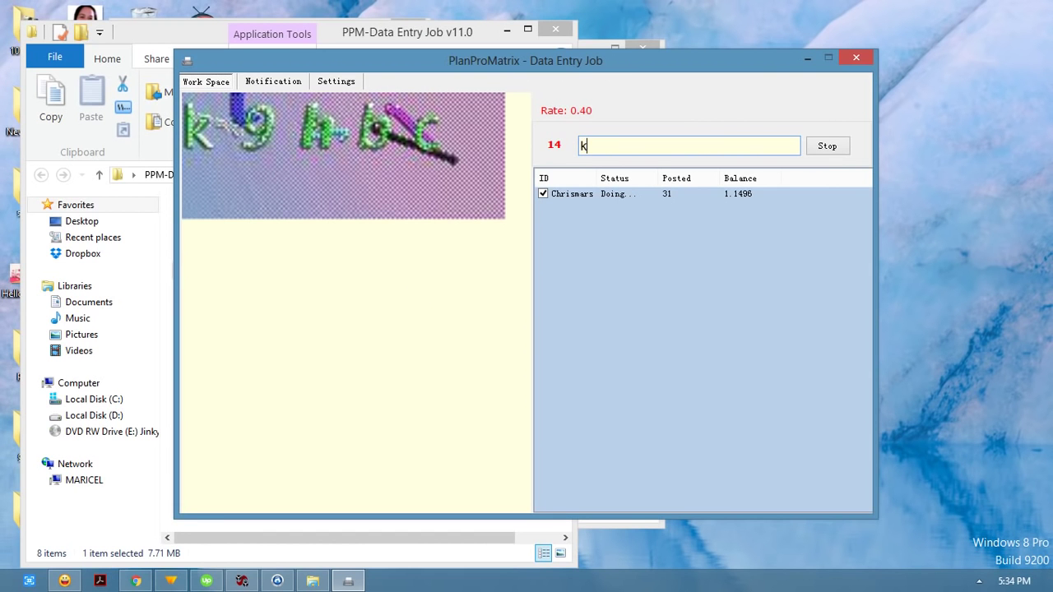
text(9hbc)
key(Return)
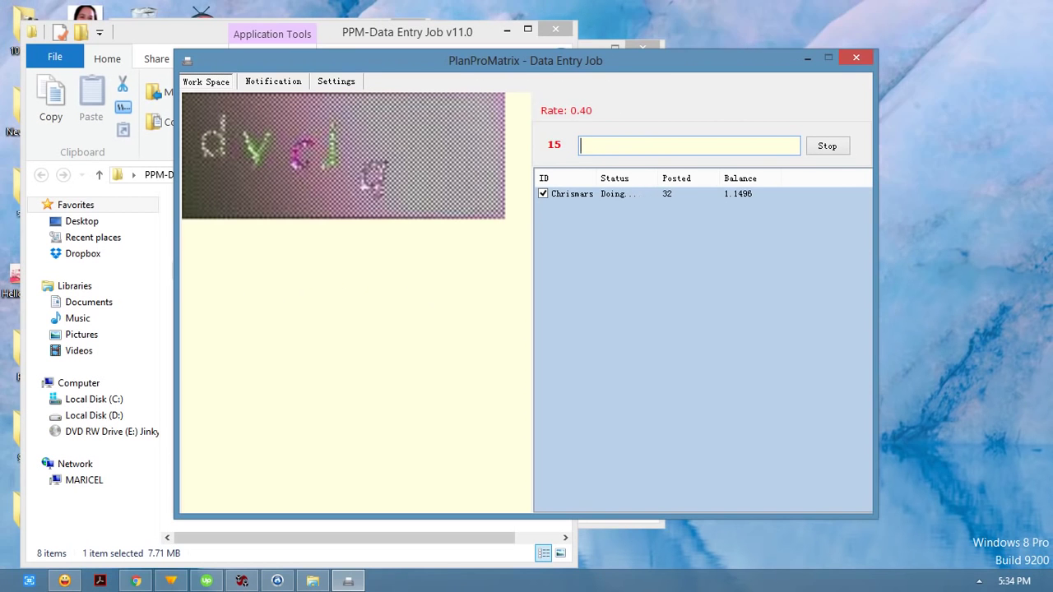
text(dv)
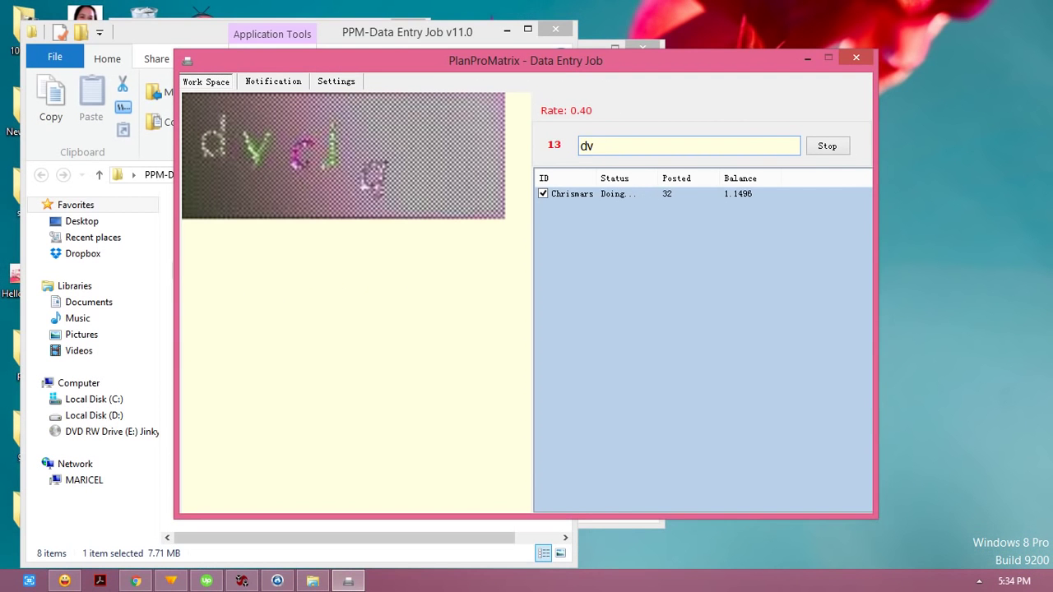
text(c)
text(lq)
key(Return)
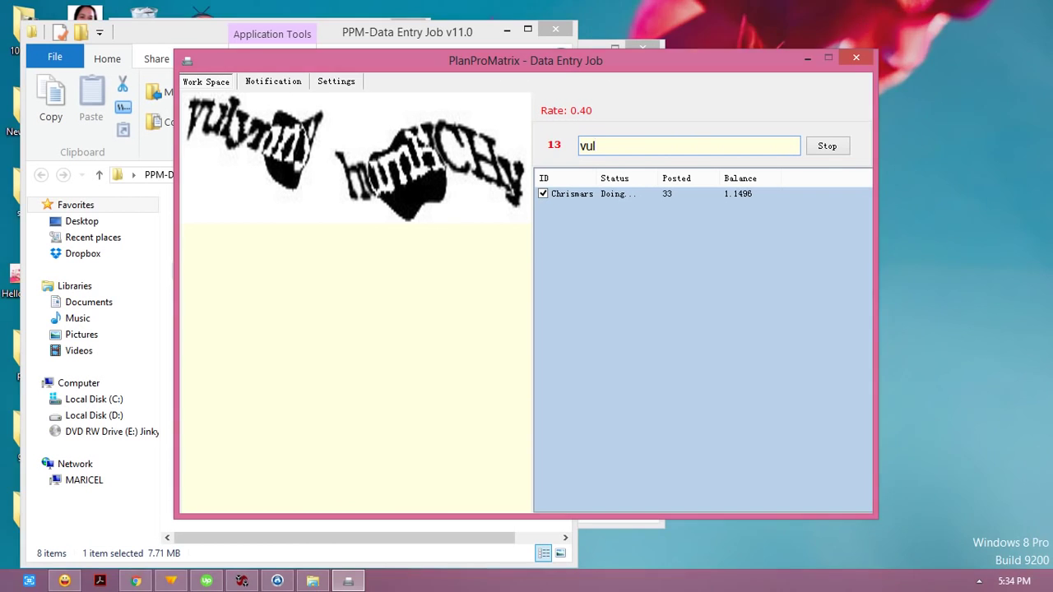
text(ynny )
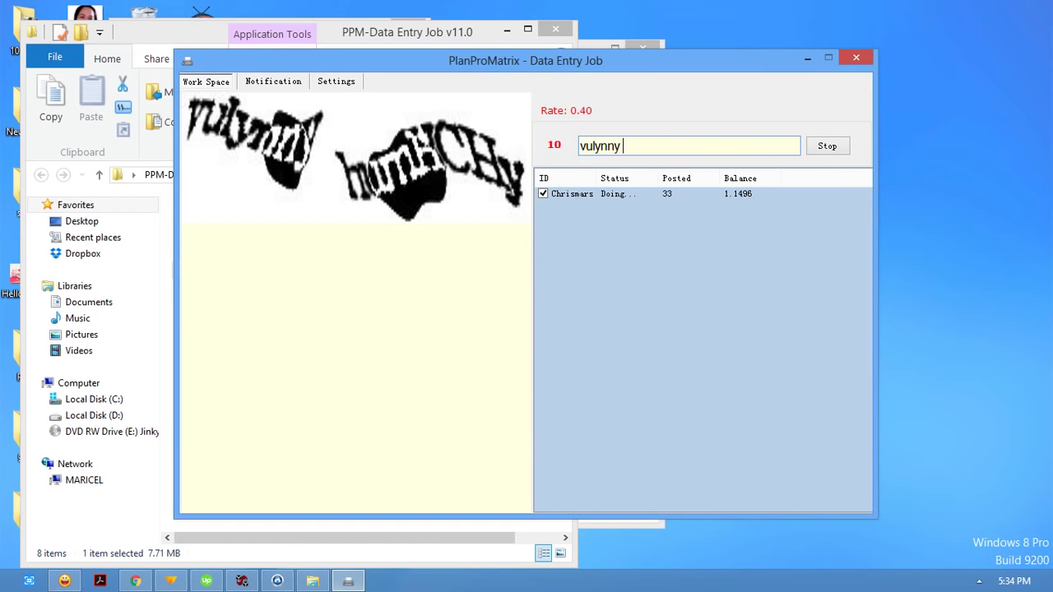
text(humHCHy)
key(Return)
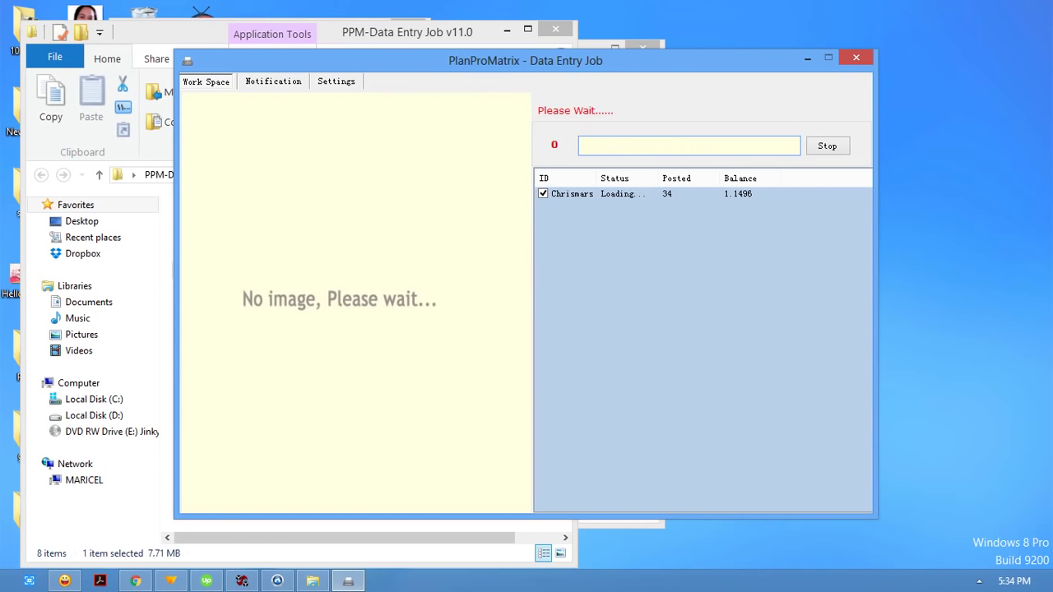
text(6802)
key(Return)
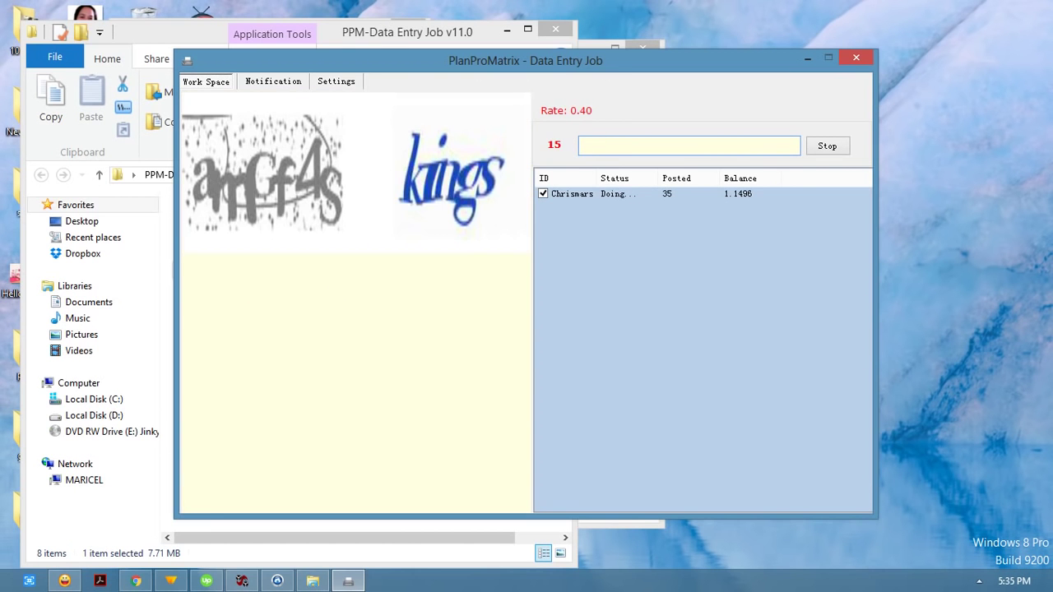
Step: Post 'amGf4S kings' and the house number 4816
text(amGf4)
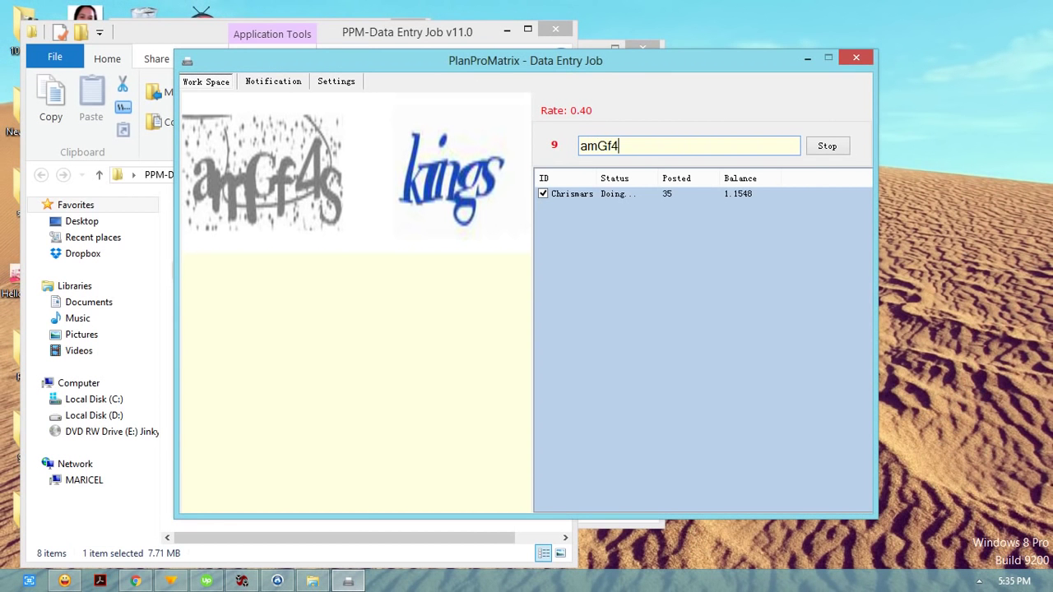
text(S kings)
key(Return)
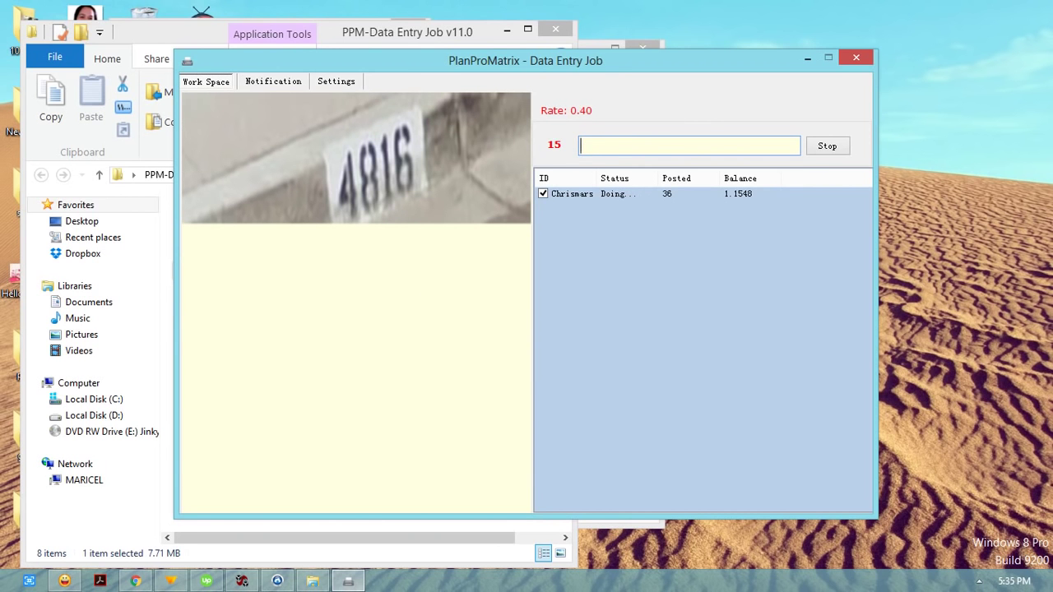
text(4816)
key(Return)
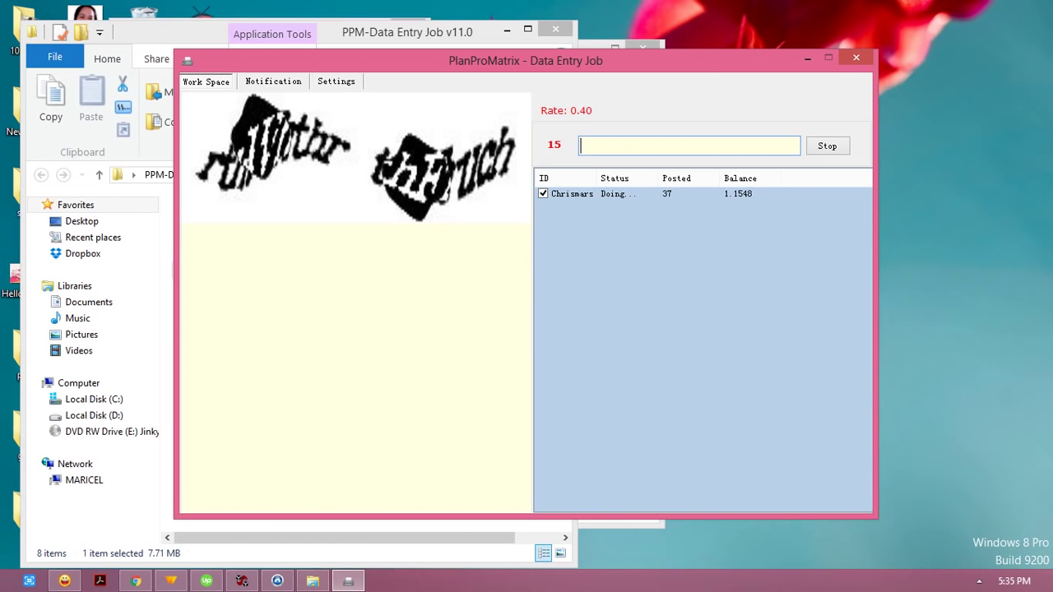
Step: Enter 'thlVthr thDh', post the street sign 'GRAPE SW2', then 'Voumen 703625'
text(tu)
key(BackSpace)
text(hl)
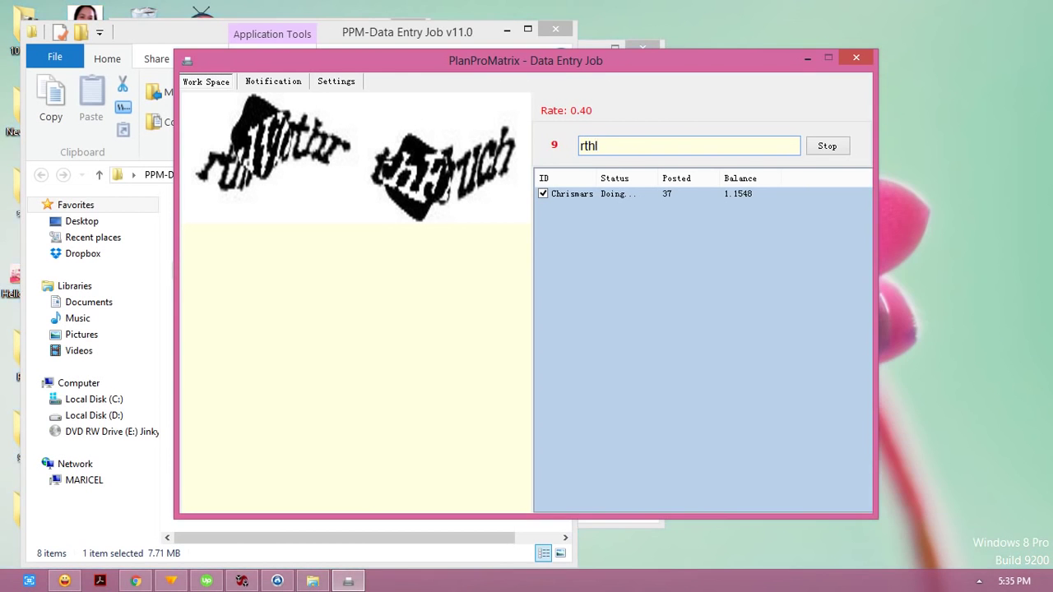
text(Vthr thDh)
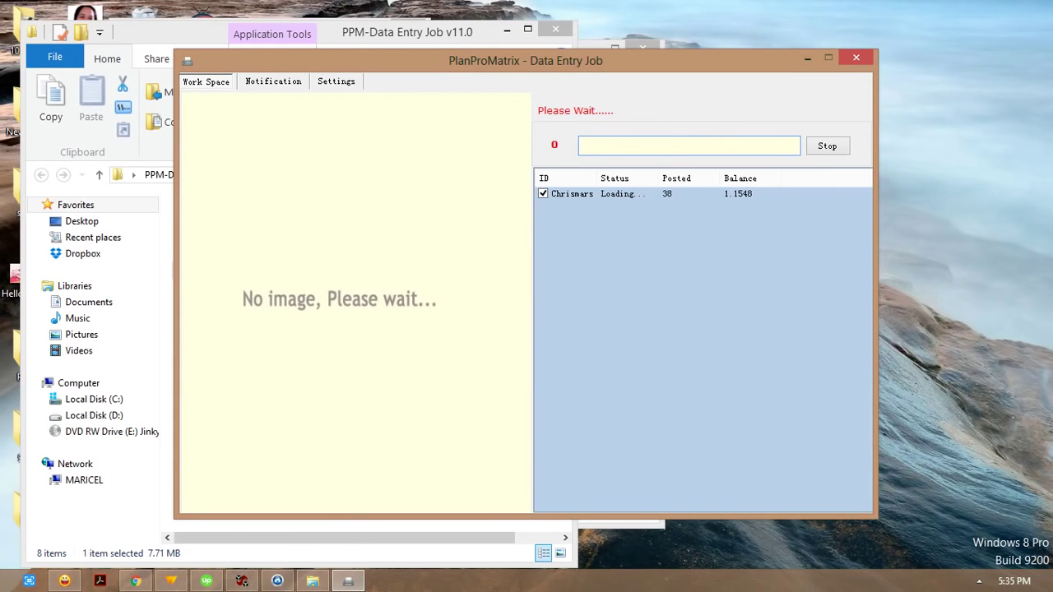
text(GRAPE SW2)
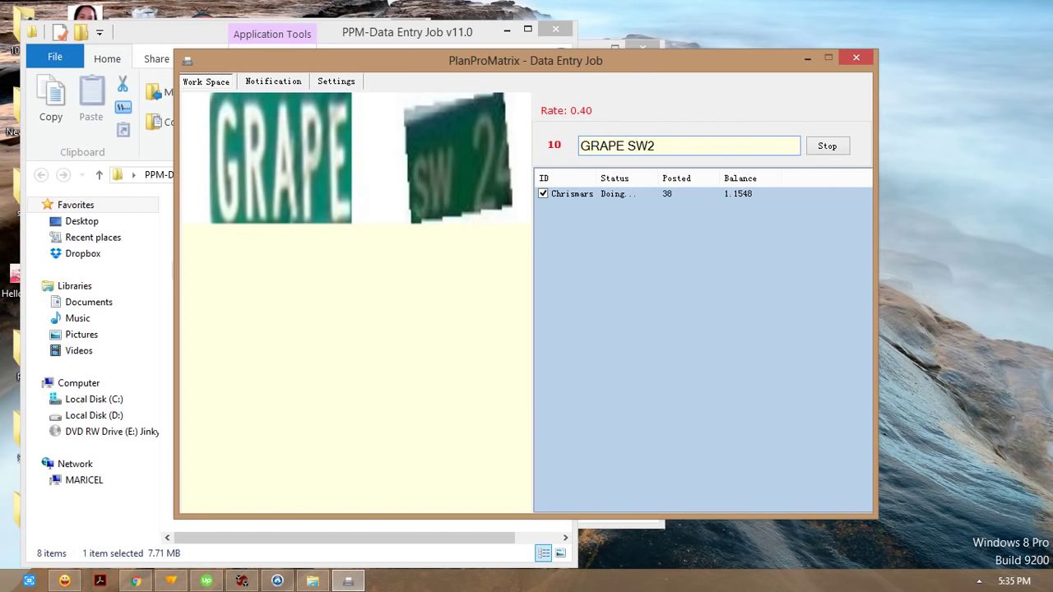
key(Return)
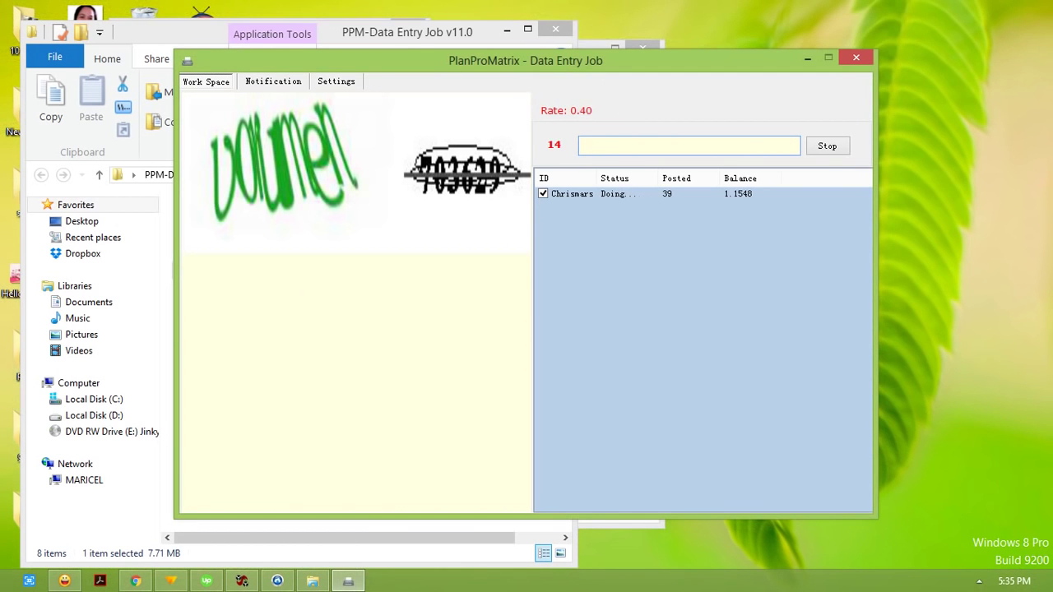
text(Voumen 70)
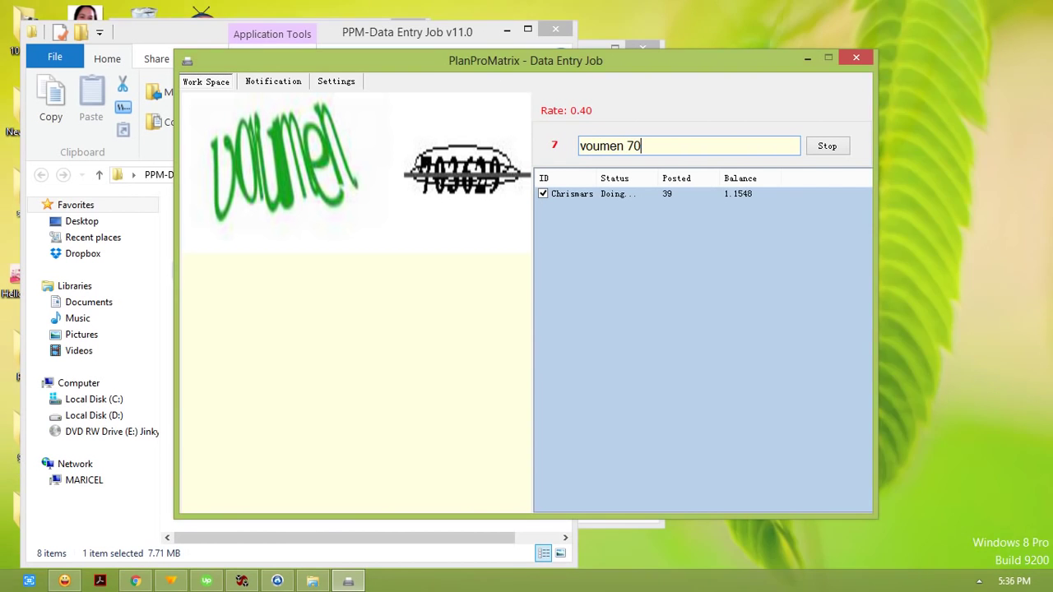
text(36)
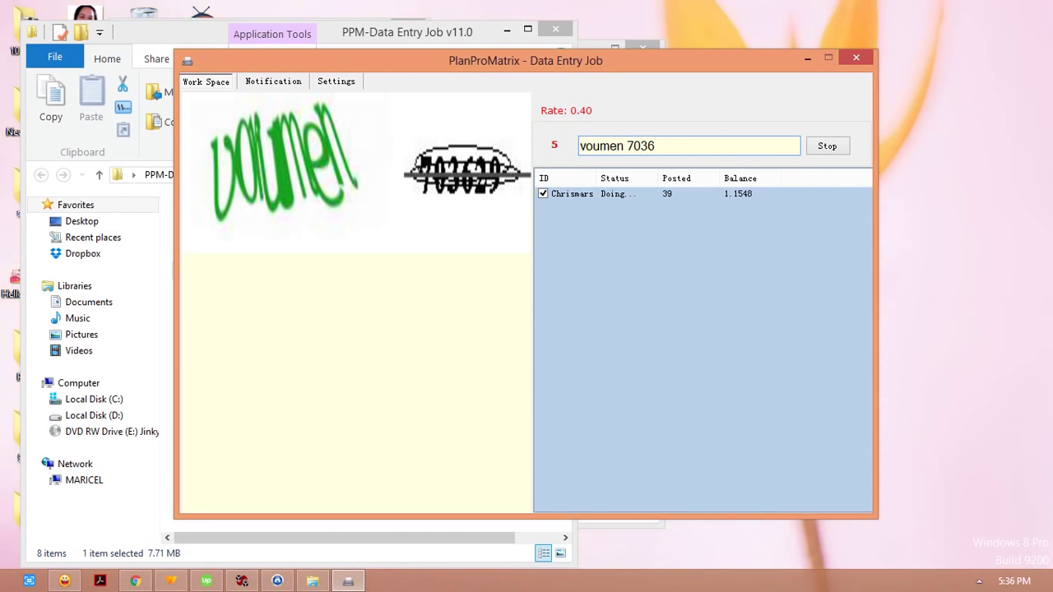
text(25)
key(Return)
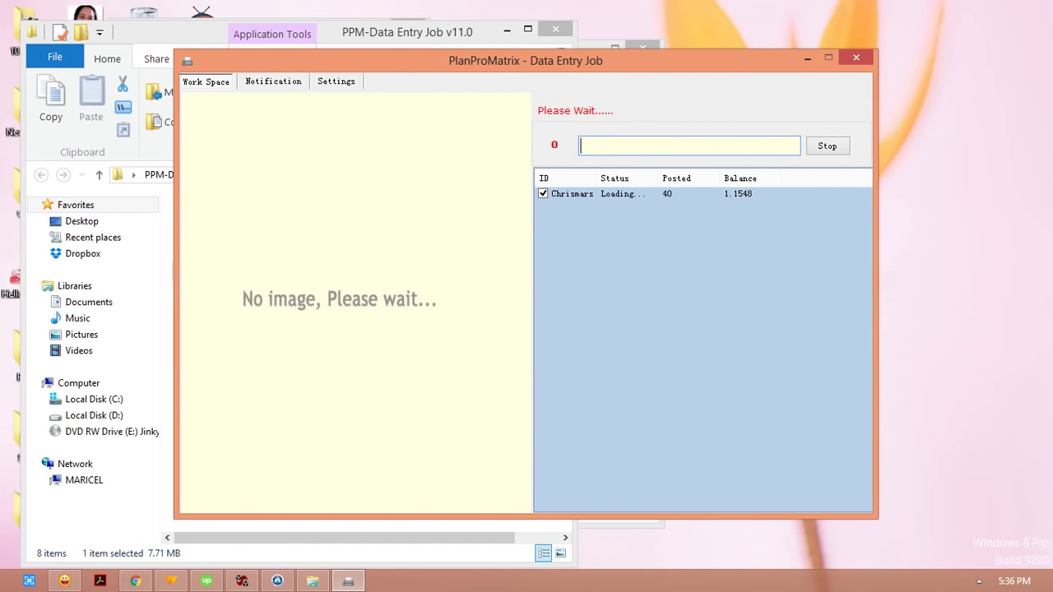
Step: Post 'polimut', skip the blank captcha, and post the corrected 'chappi pectonko'
text(poli)
text(mut)
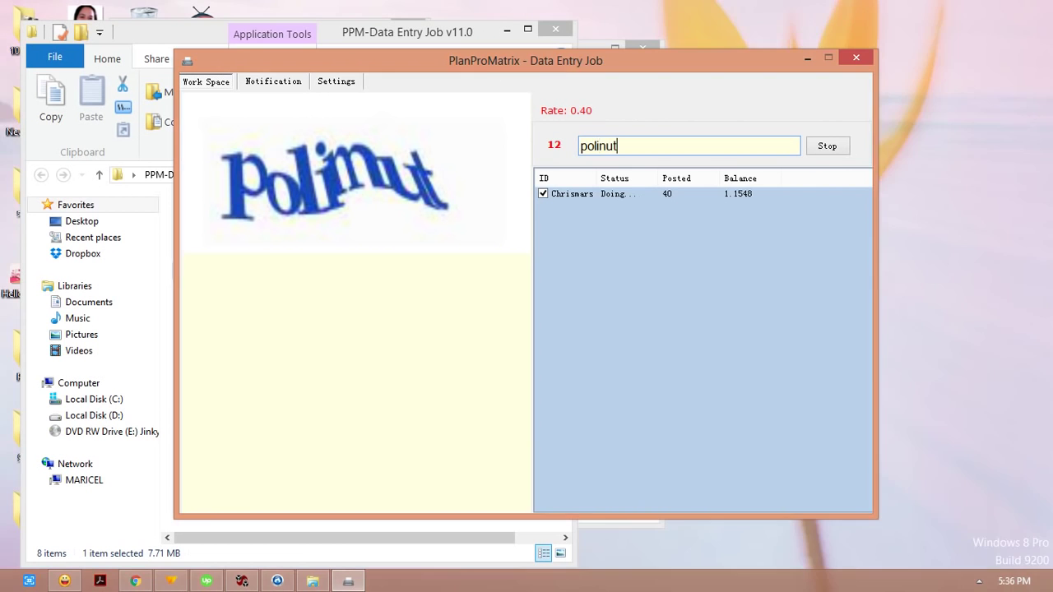
key(Return)
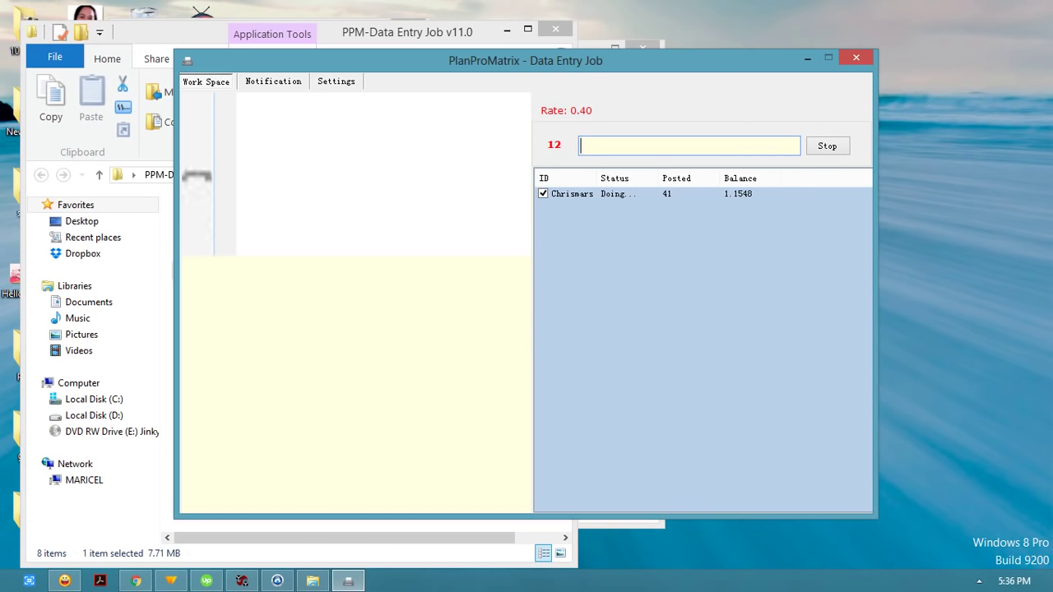
key(Return)
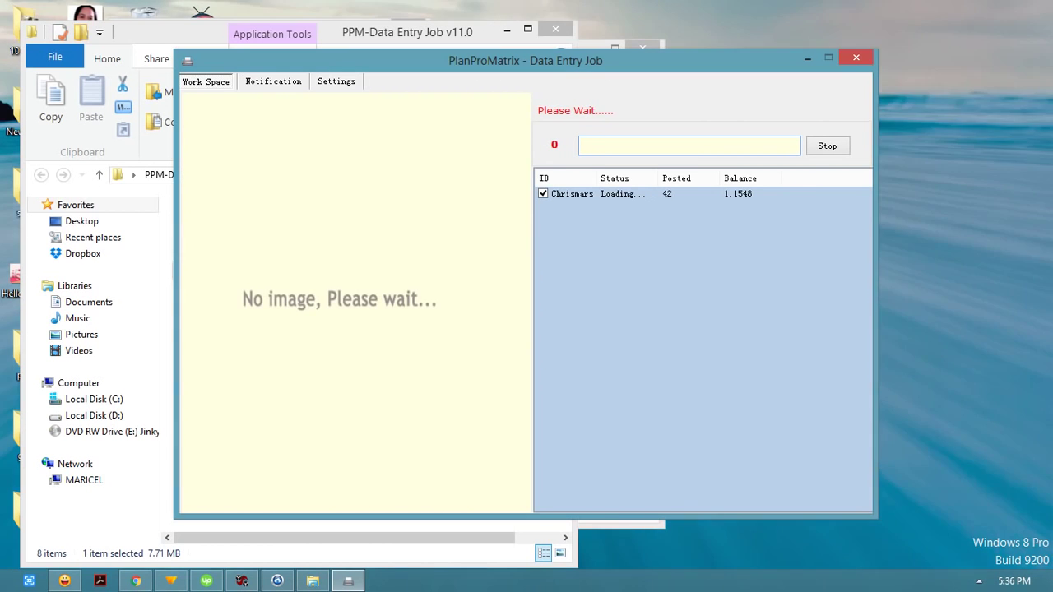
text(cha)
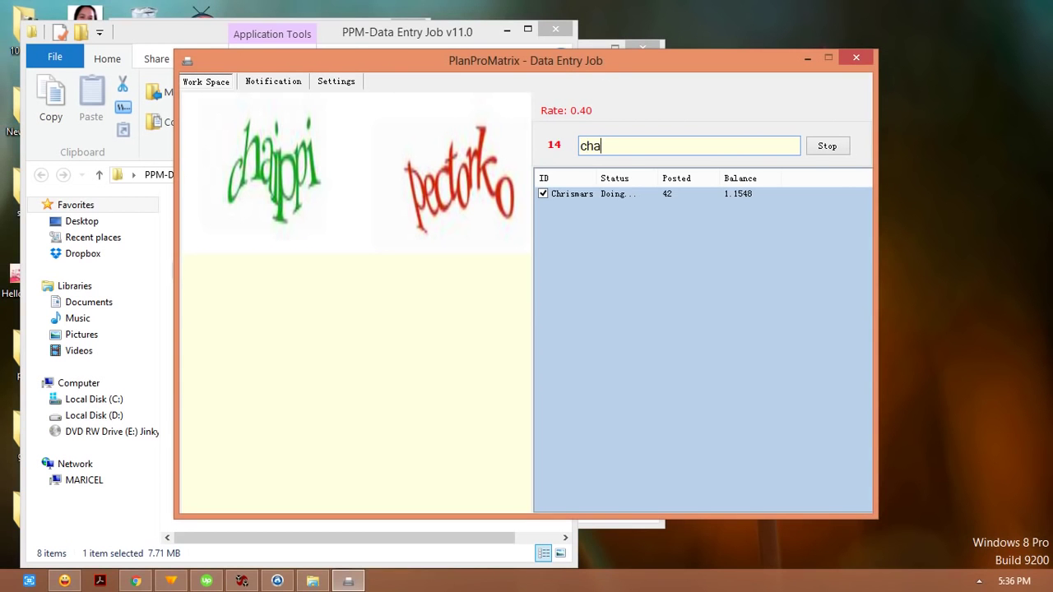
text(ppi pecto)
text(rko)
key(BackSpace)
key(BackSpace)
key(BackSpace)
text(m)
key(BackSpace)
text(nko)
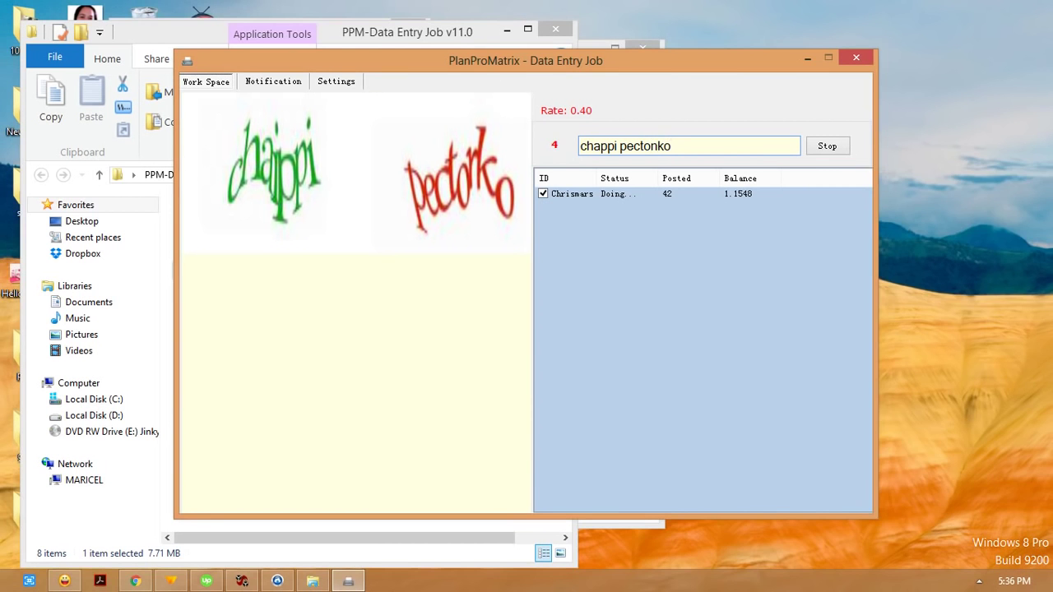
key(Return)
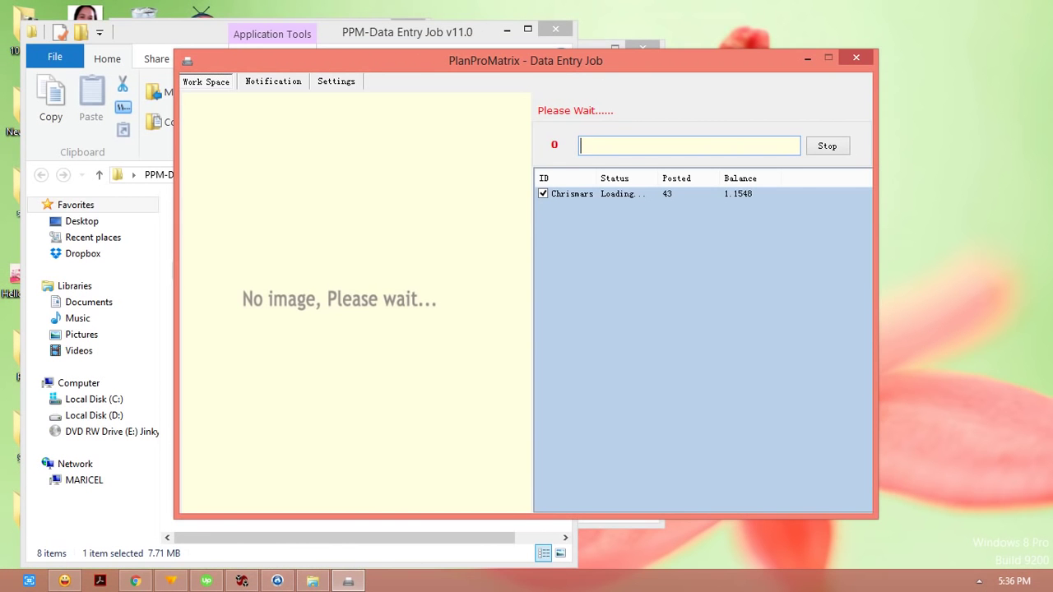
Step: Post the captcha answers '3ax3m6' and 'cordon bleu'
text(3)
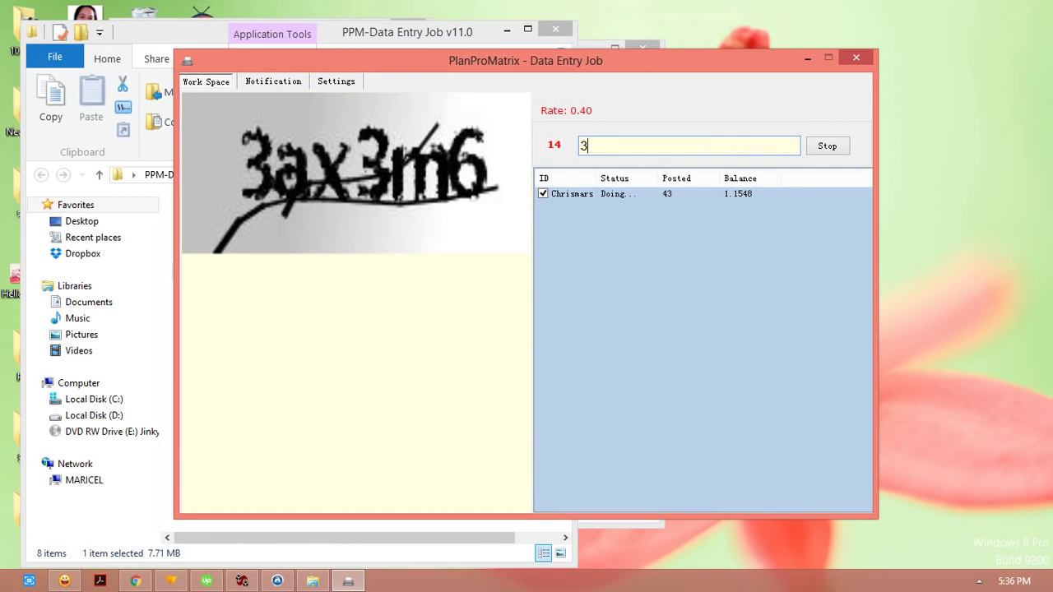
text(ax3m6)
key(Return)
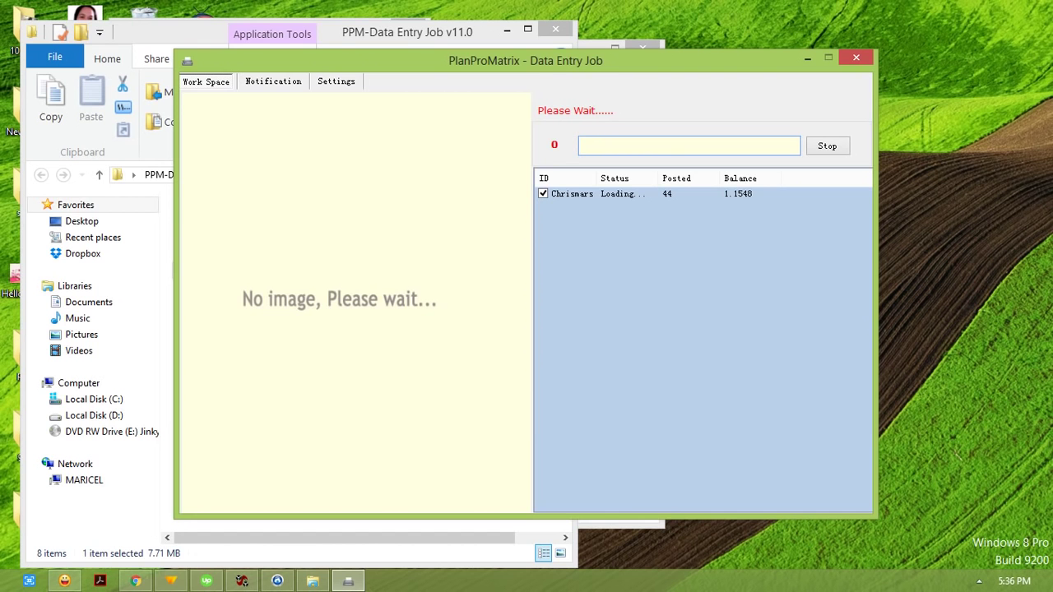
text(cordon bleu)
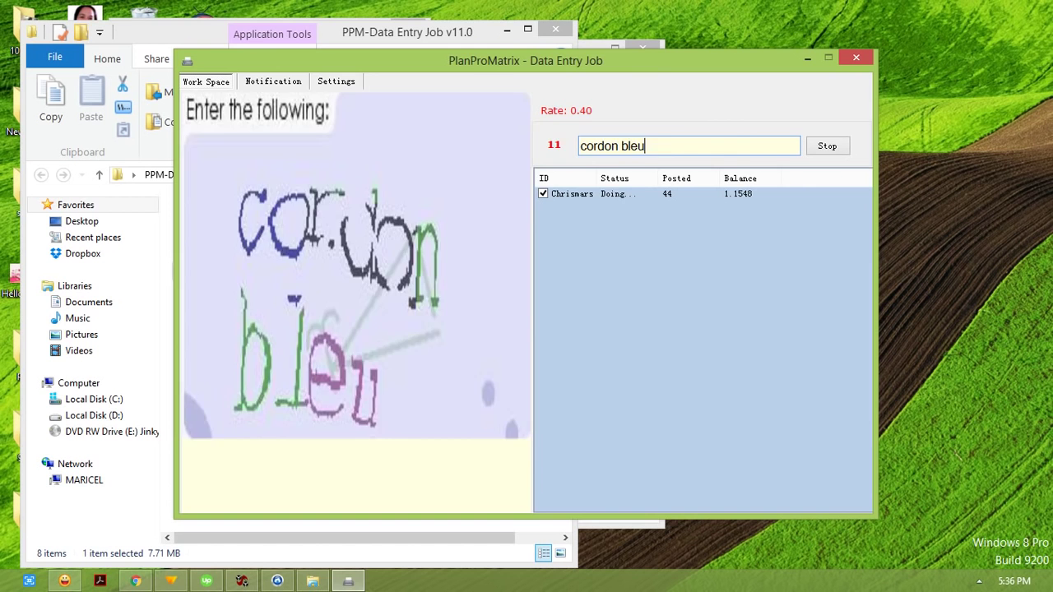
key(Return)
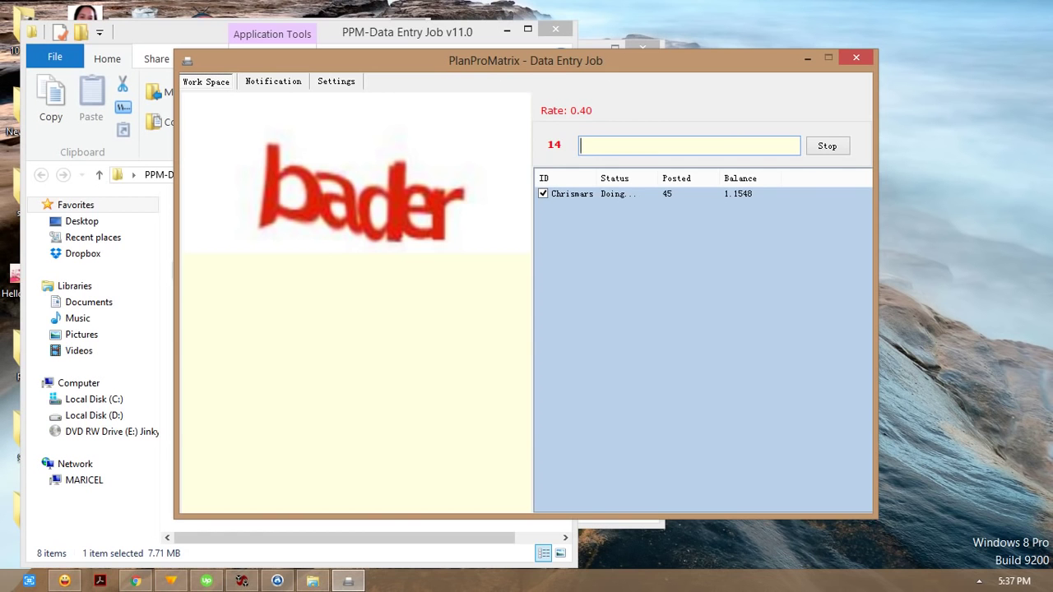
Step: Fix the typos and post the captcha answer 'bader'
text(badll)
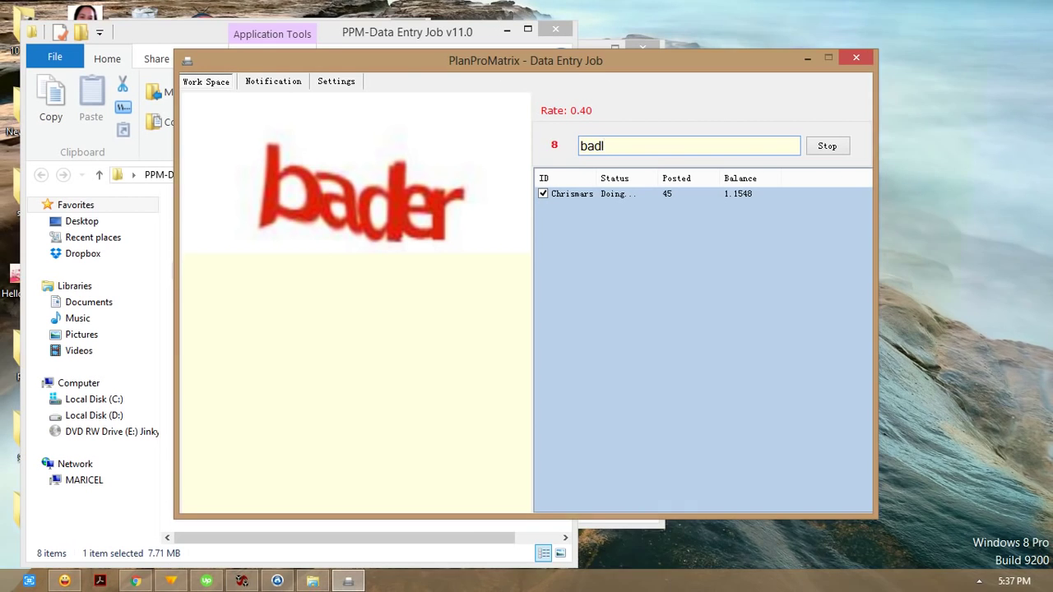
key(BackSpace)
text(er)
key(Return)
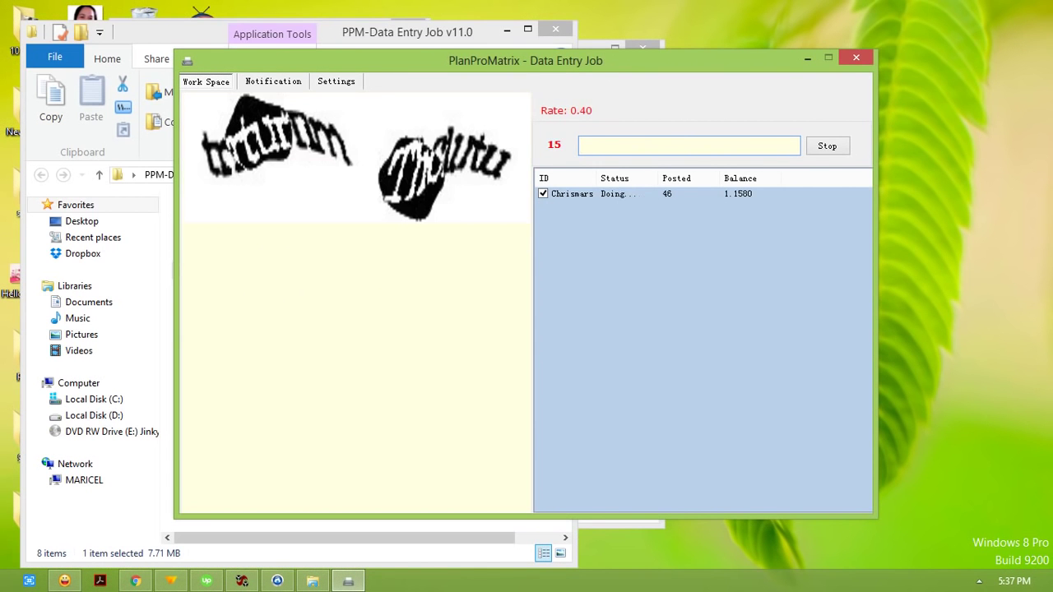
Step: Post 'trrtyrnm ThCutu' and the street sign 'WALDORF N MILAN'
text(trrtyrnm Th)
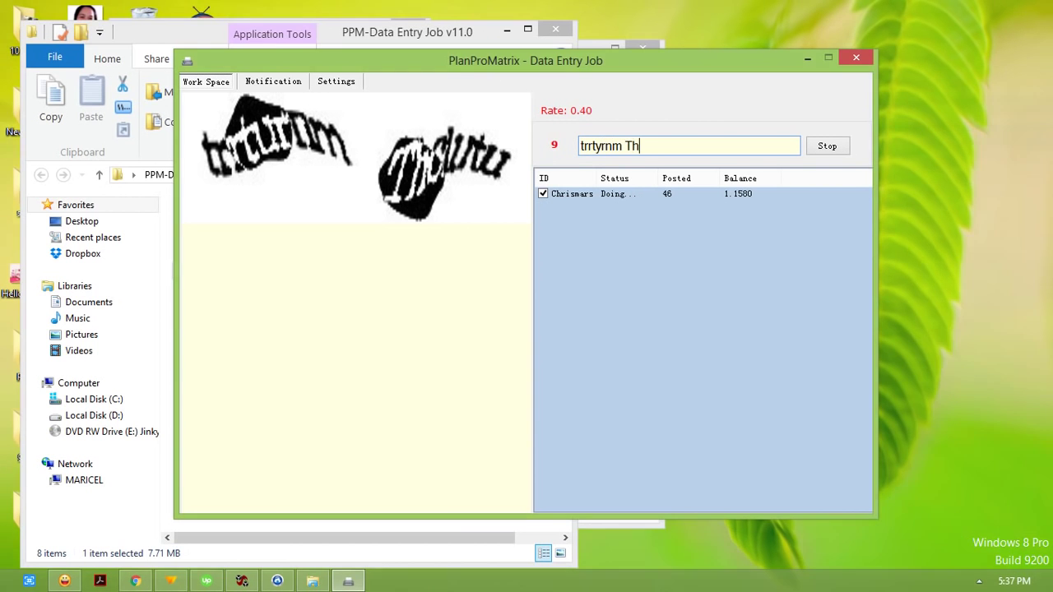
text(C)
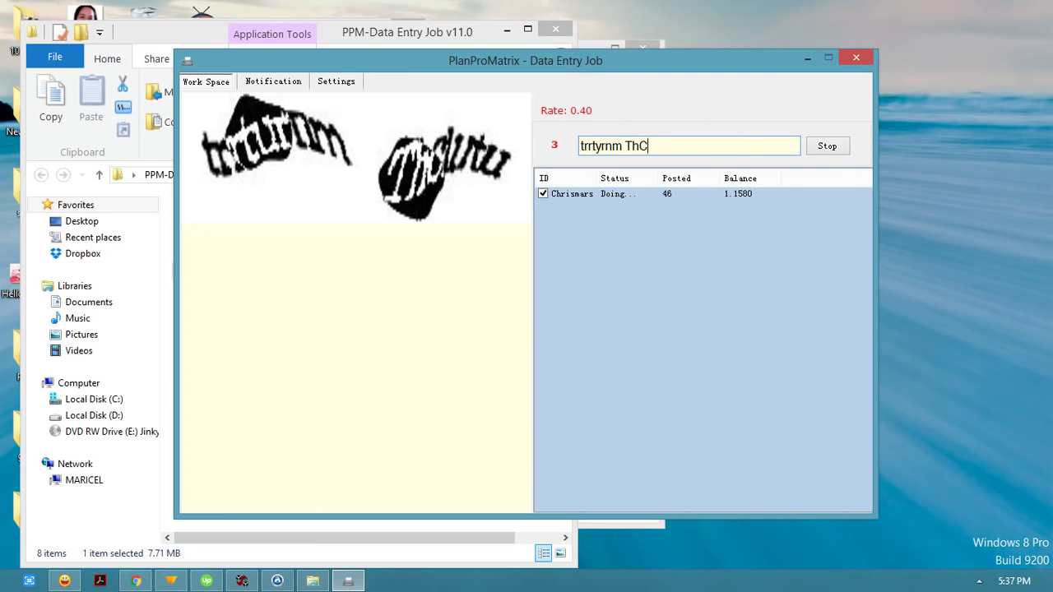
text(utu)
key(Return)
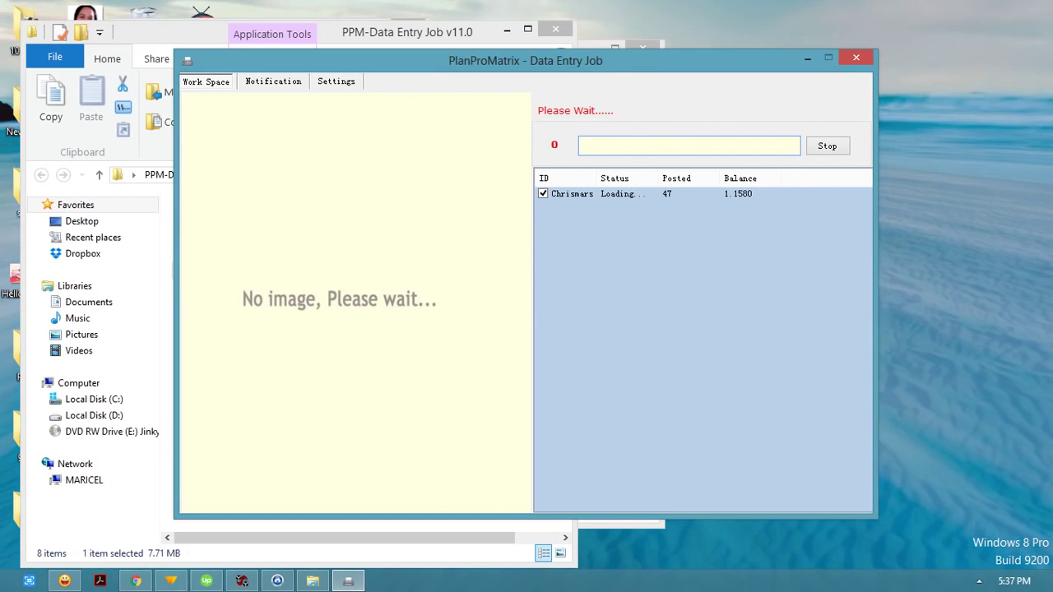
text(W)
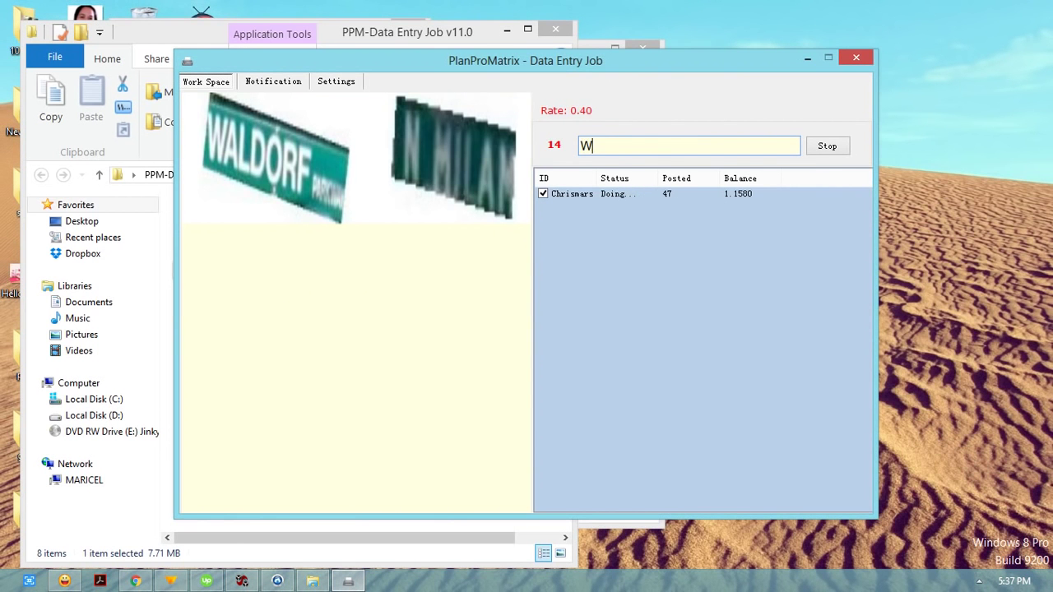
text(ALDORF N MILAN)
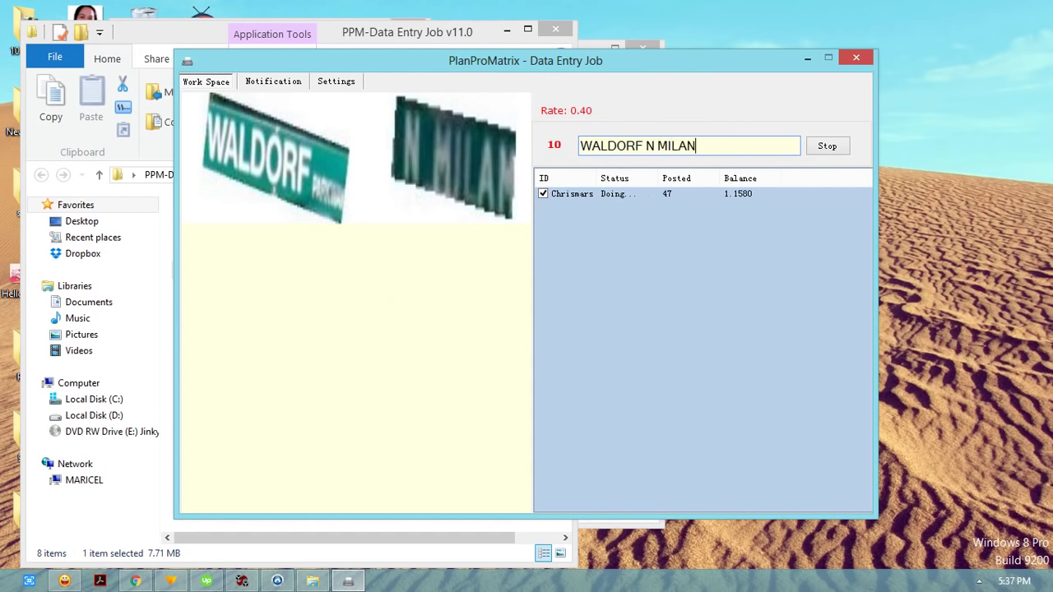
key(Return)
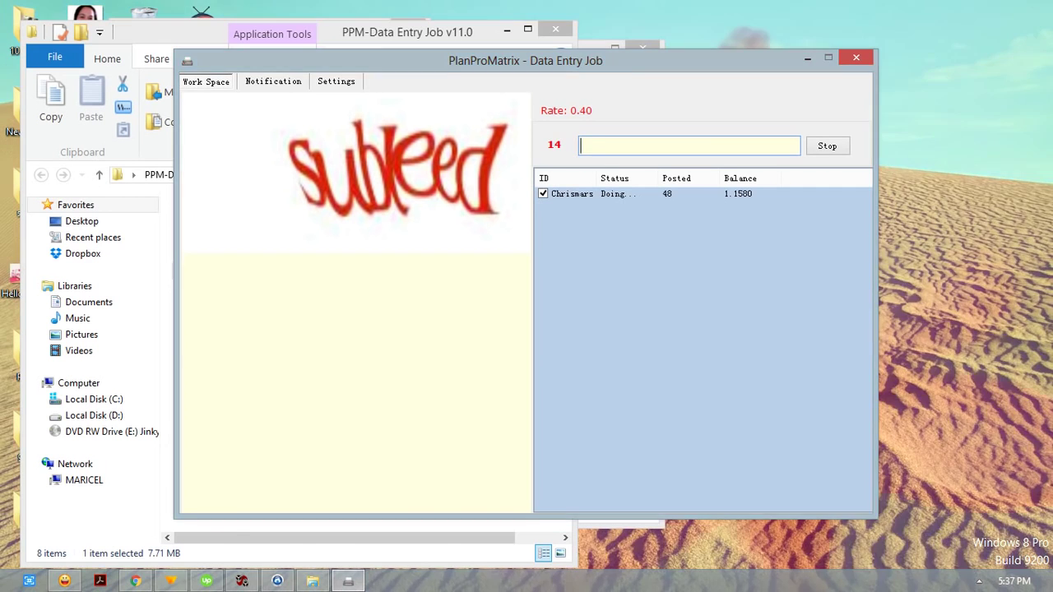
Step: Post the corrected 'subleed' and then 'ZHE7U'
text(sub)
text(beed)
key(BackSpace)
key(BackSpace)
key(BackSpace)
key(BackSpace)
text(leed)
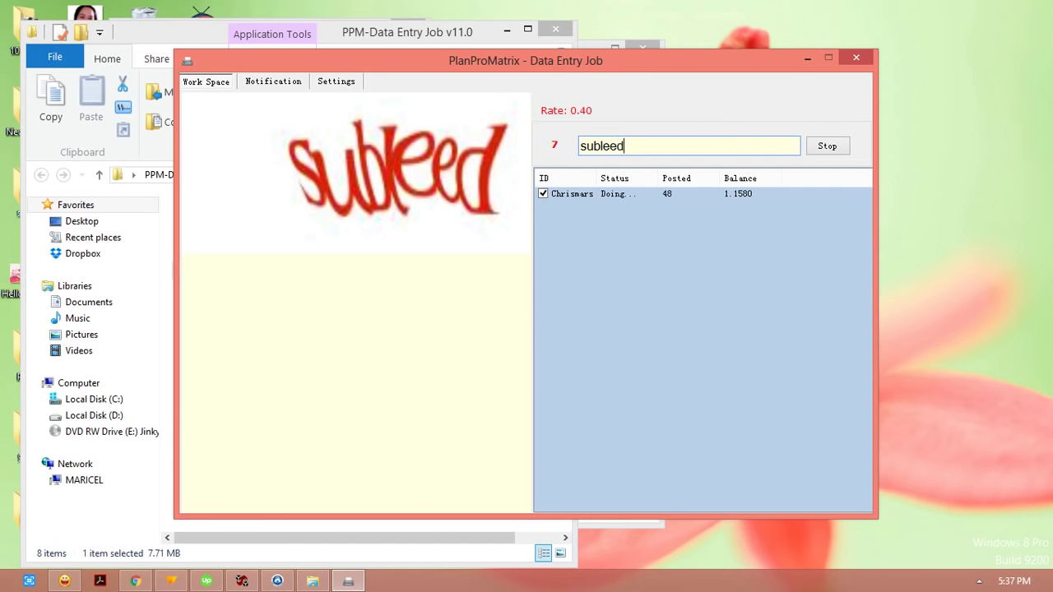
key(Return)
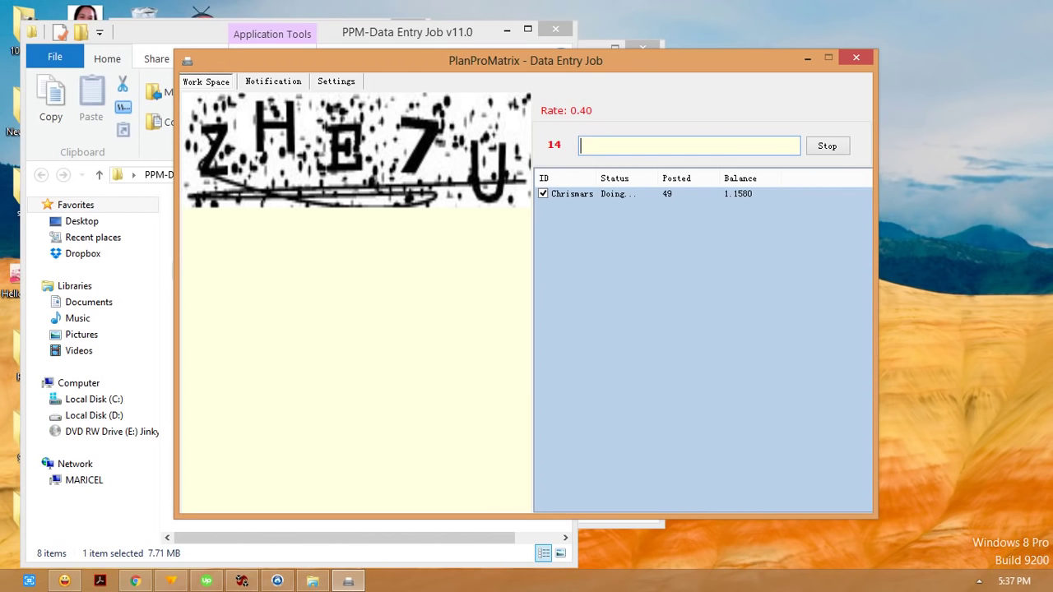
text(ZHE7U)
key(Return)
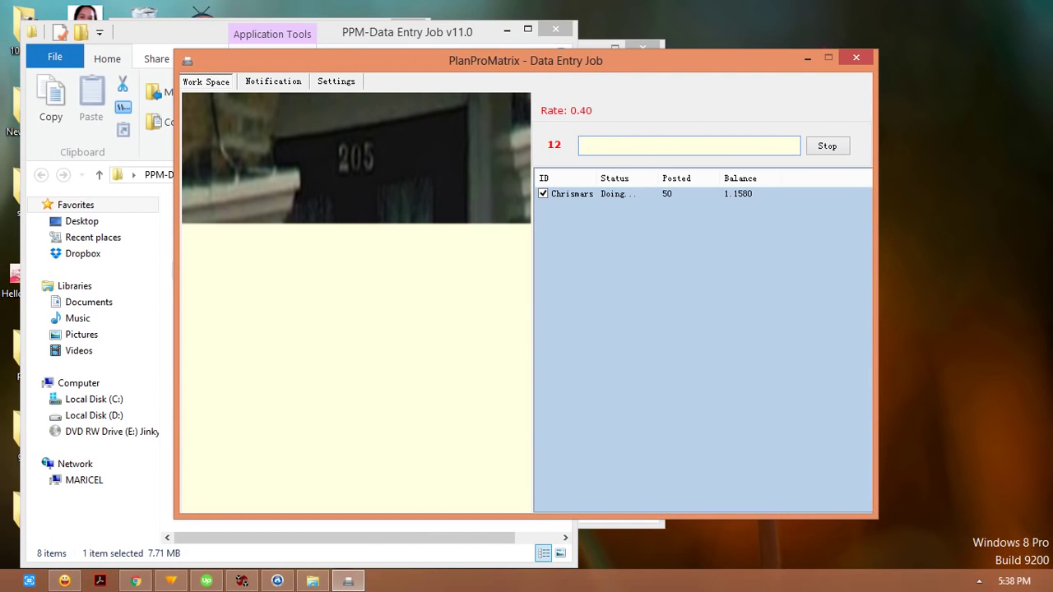
Step: Post the answers '205' and the corrected 'KGNTUB'
text(205)
key(Return)
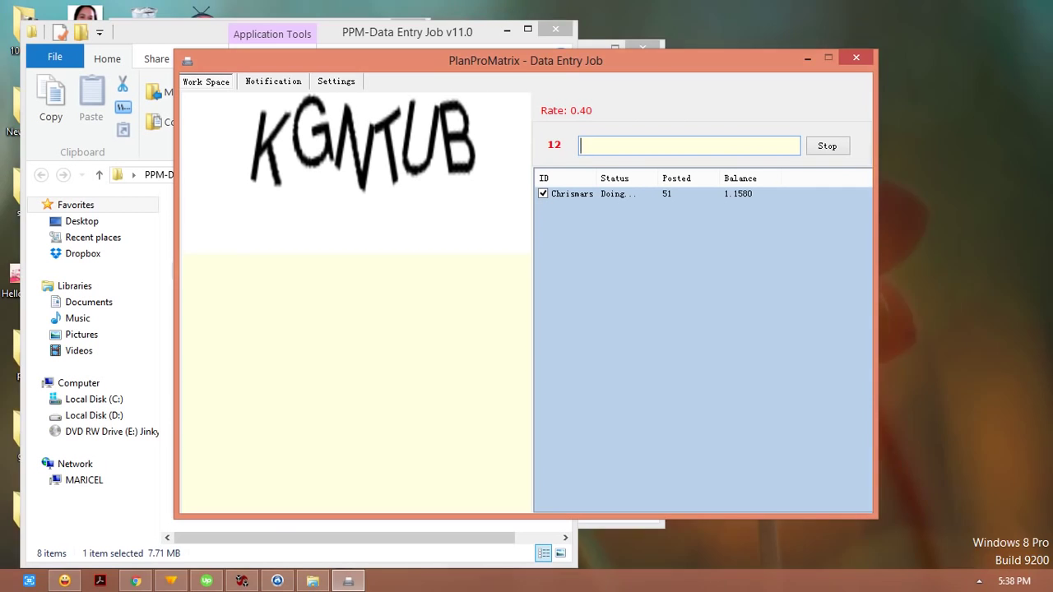
text(KGN)
key(BackSpace)
text(NTUB)
key(Return)
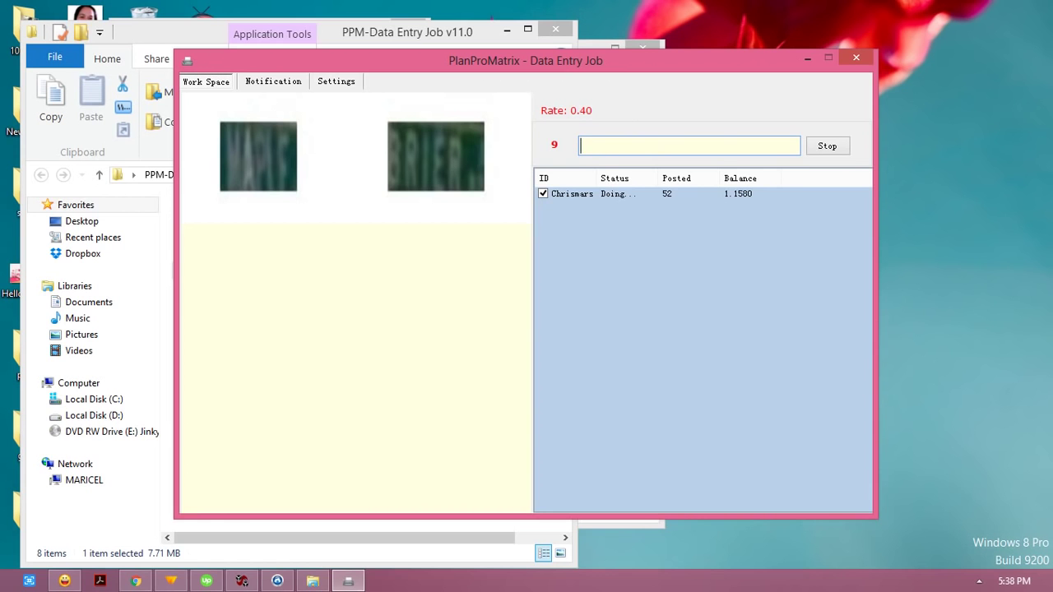
text(MAPLE BRIER)
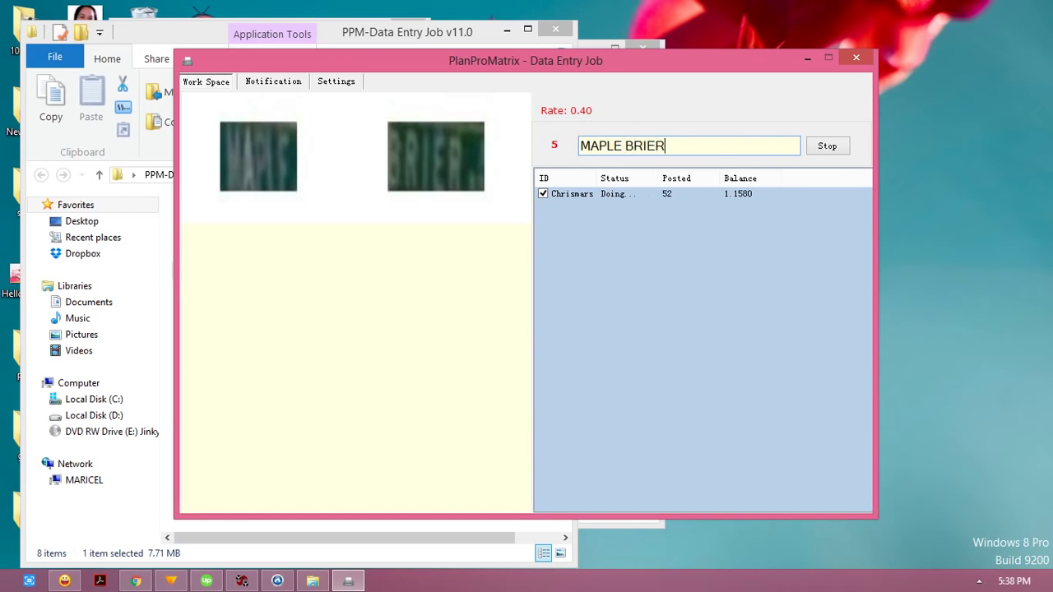
key(Return)
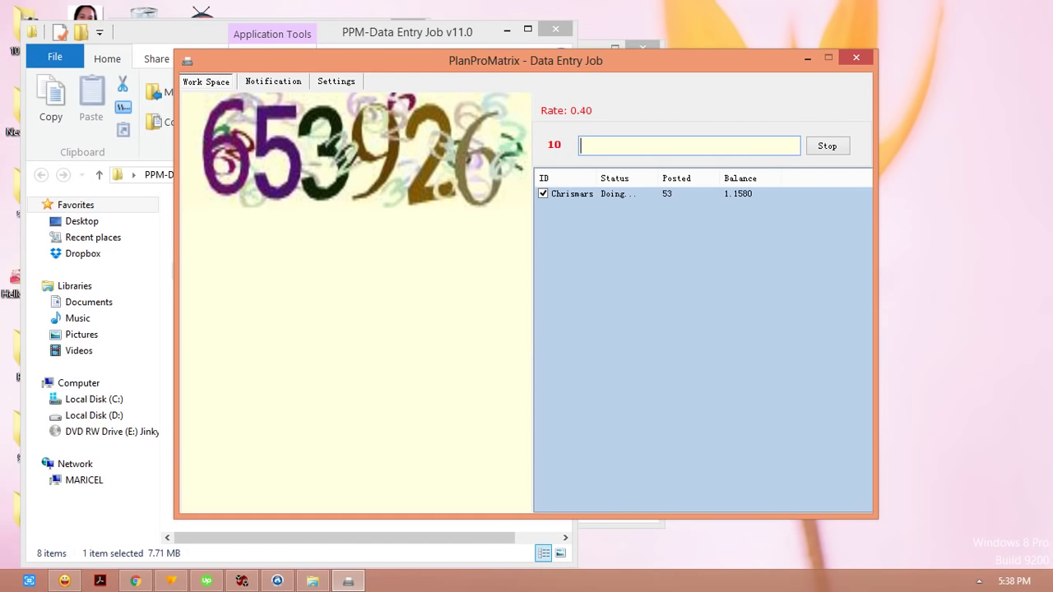
text(653926)
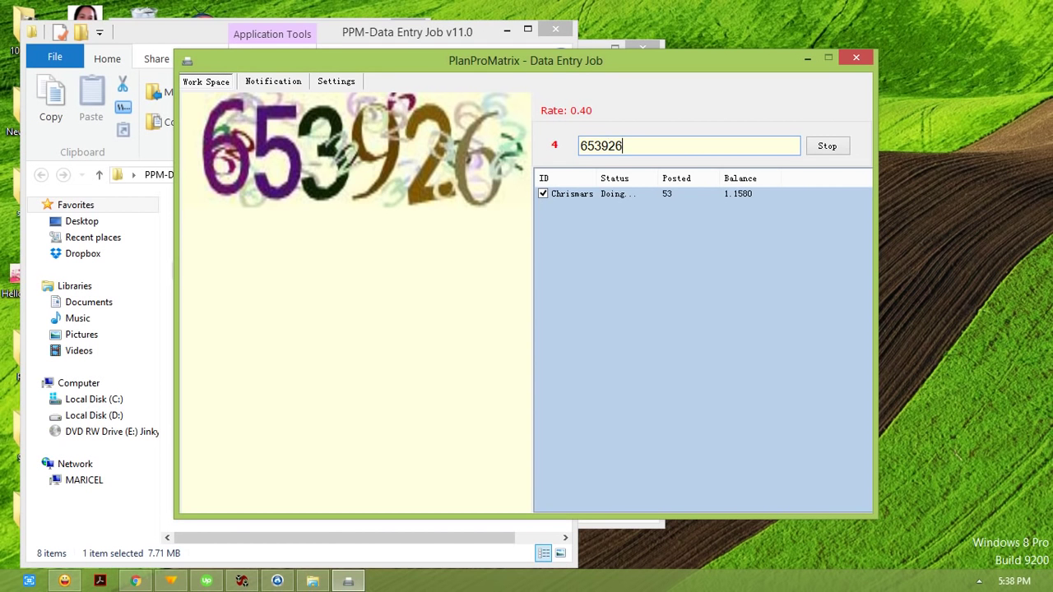
key(Return)
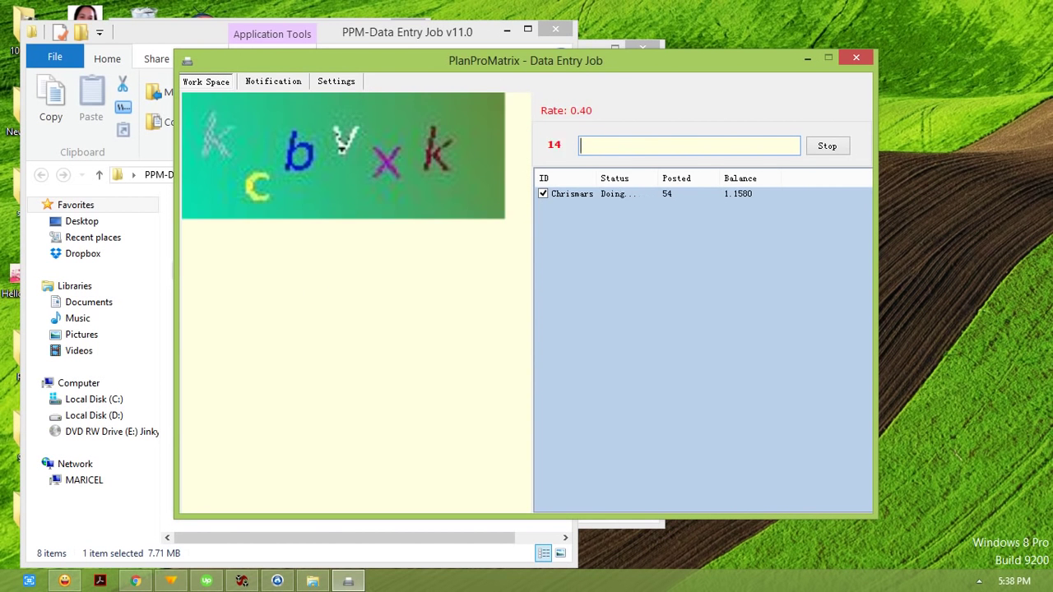
text(kcbvxk)
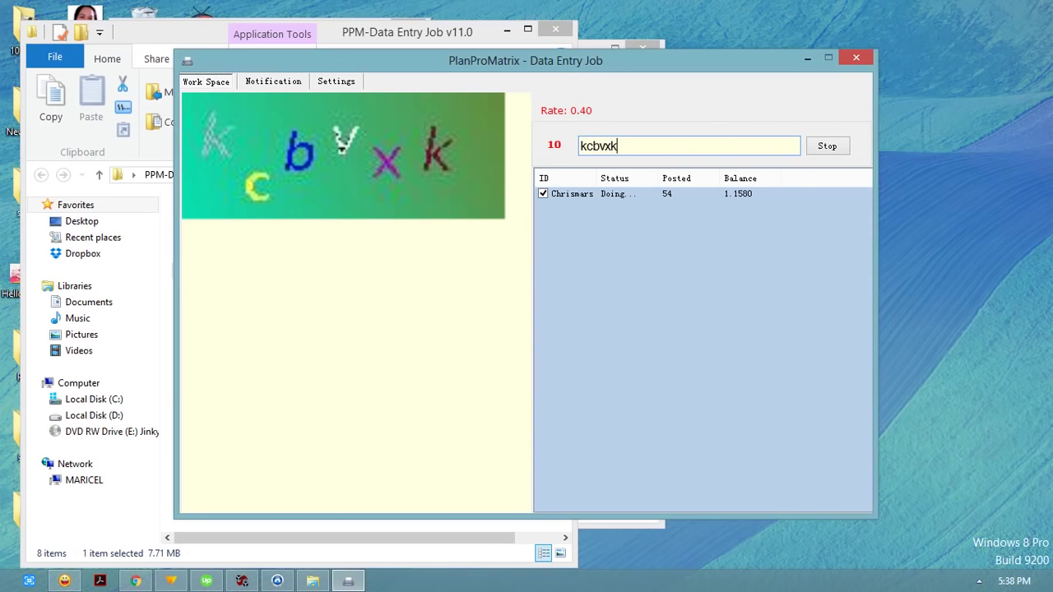
key(Return)
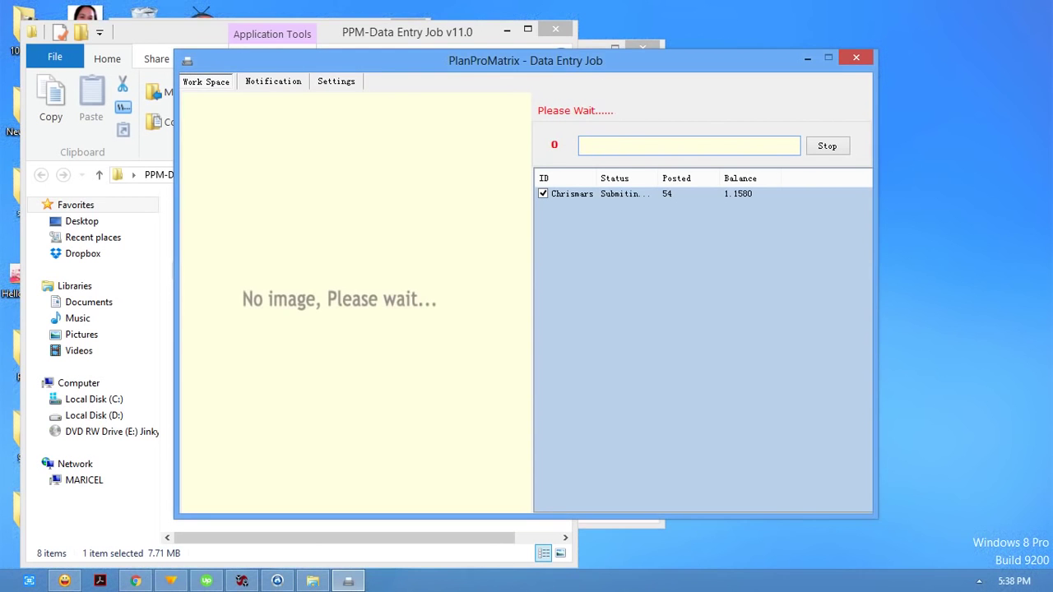
Step: Post the captcha answers '2krc2', '422qn' and 'rs6yl8'
text(2krc2)
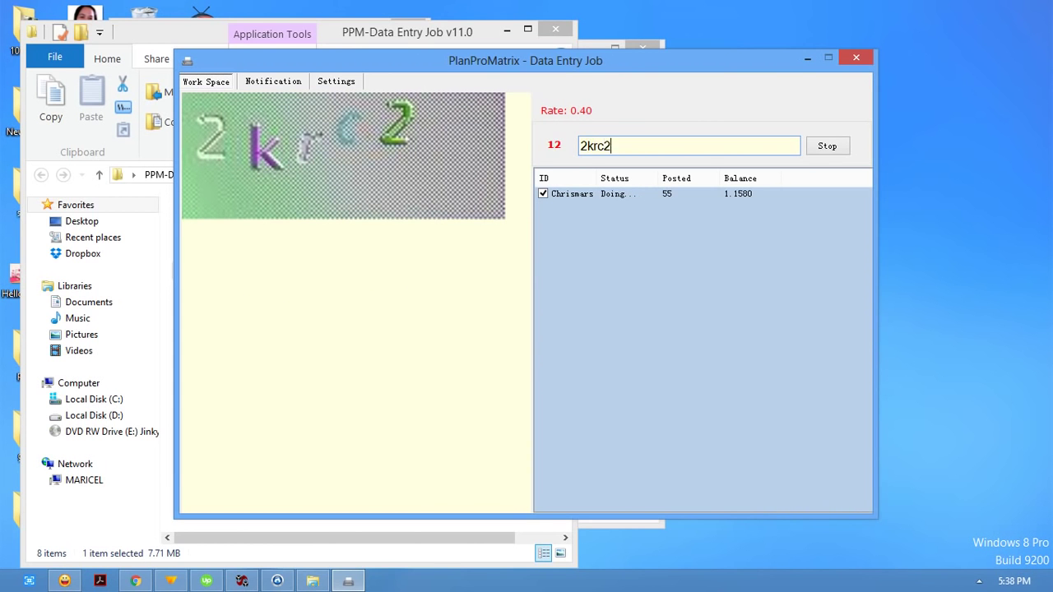
key(Return)
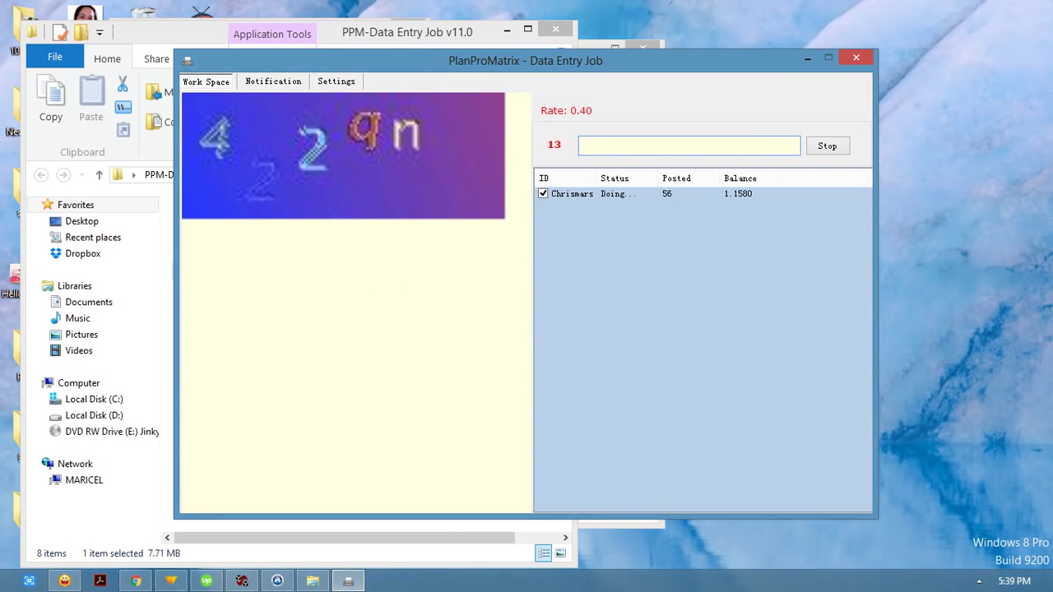
text(422qn)
key(Return)
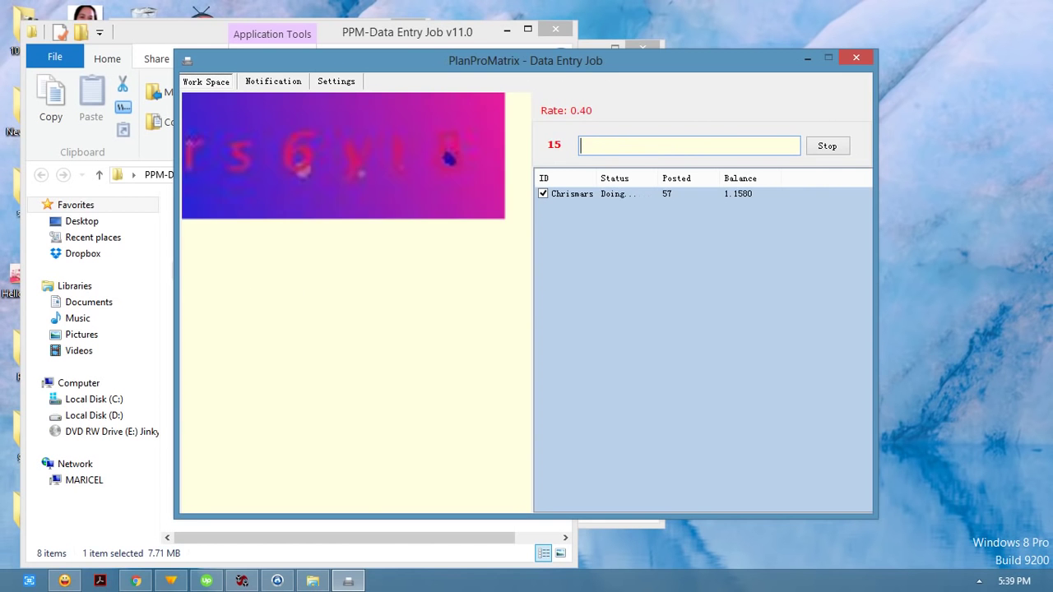
text(rs)
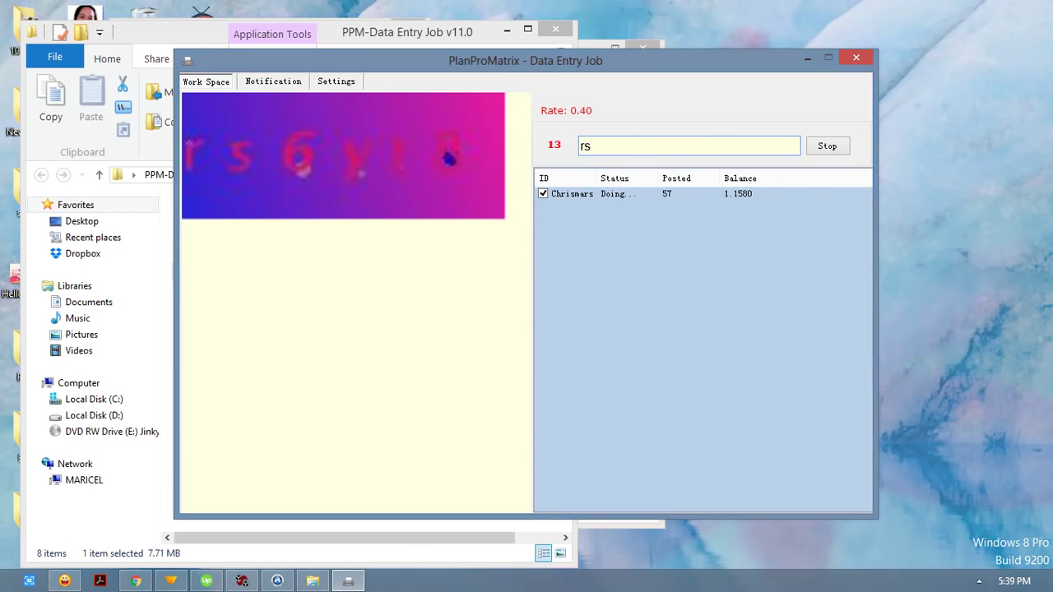
text(6yl8)
key(Return)
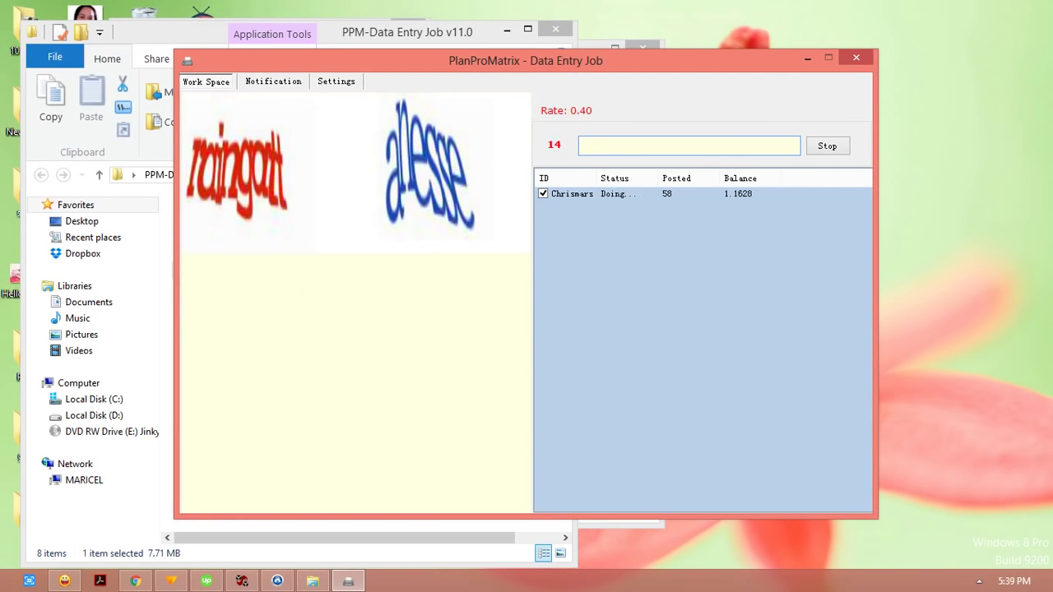
Step: Post the corrected 'raingatt anesse', then 'untryT ntunflm' and 'h85fx3n'
text(raingatt)
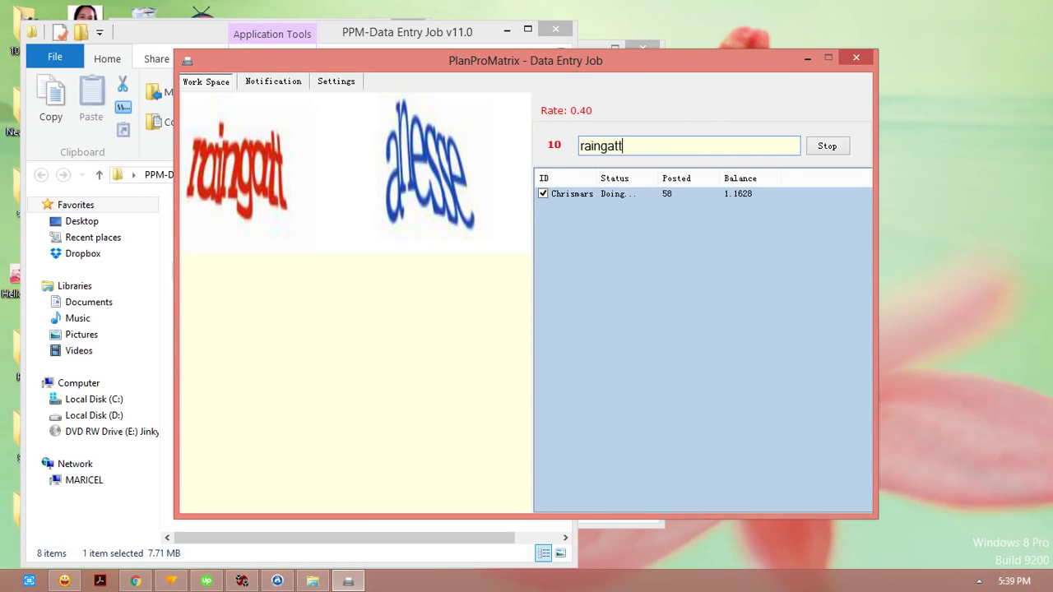
text( anees)
key(BackSpace)
key(BackSpace)
key(BackSpace)
text(esse)
key(Return)
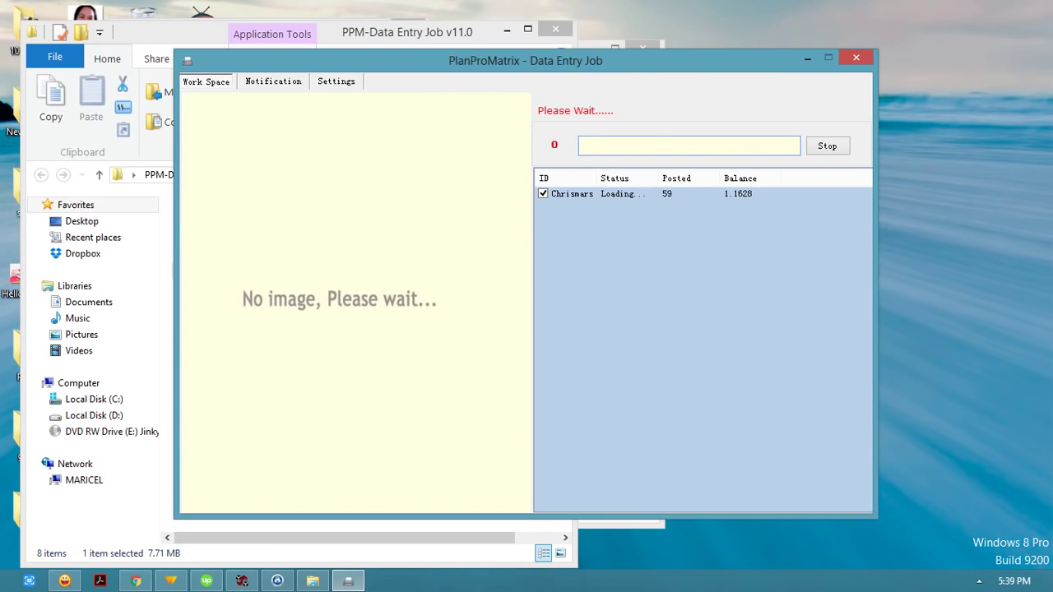
text(unt)
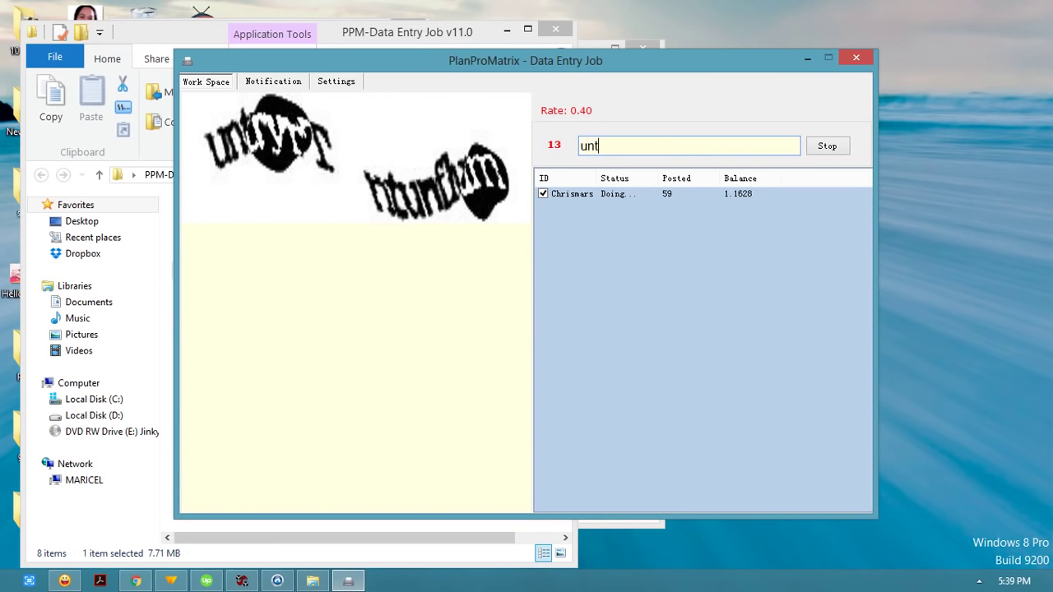
text(ryr)
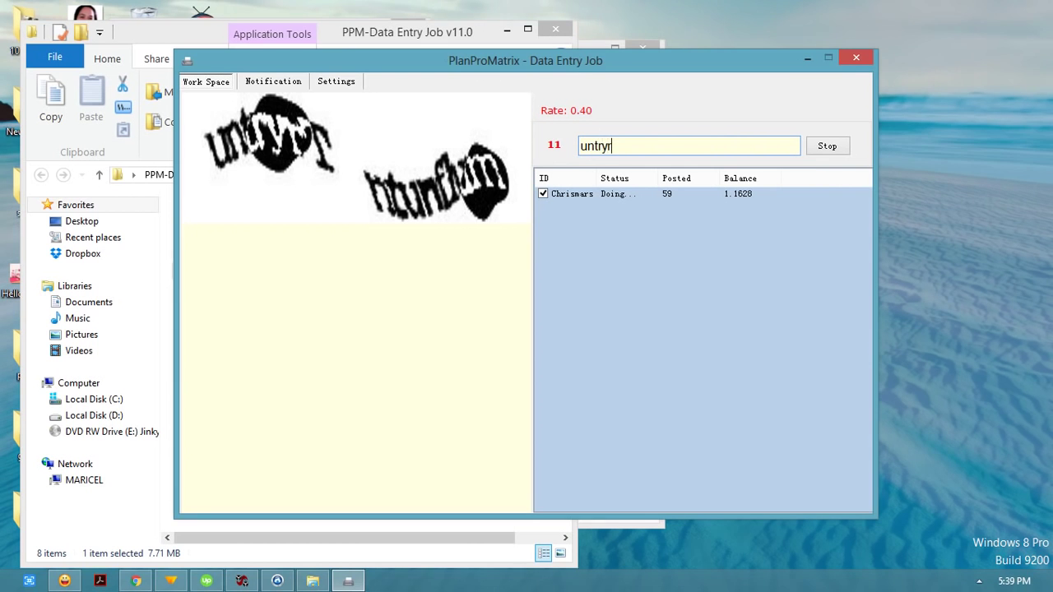
text(yT n)
text(tunf)
text(lm)
key(Return)
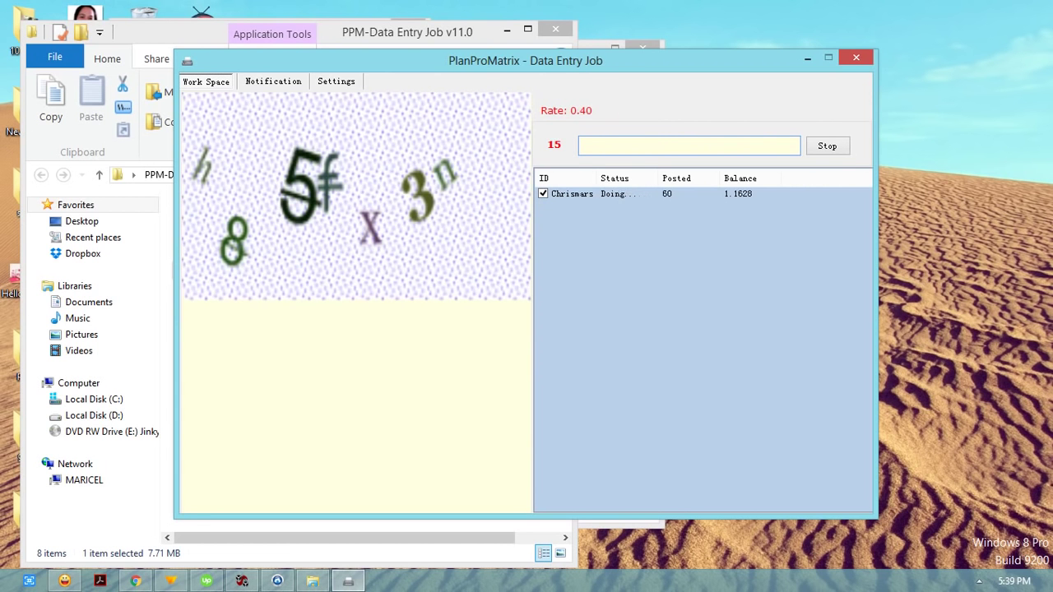
text(h85f)
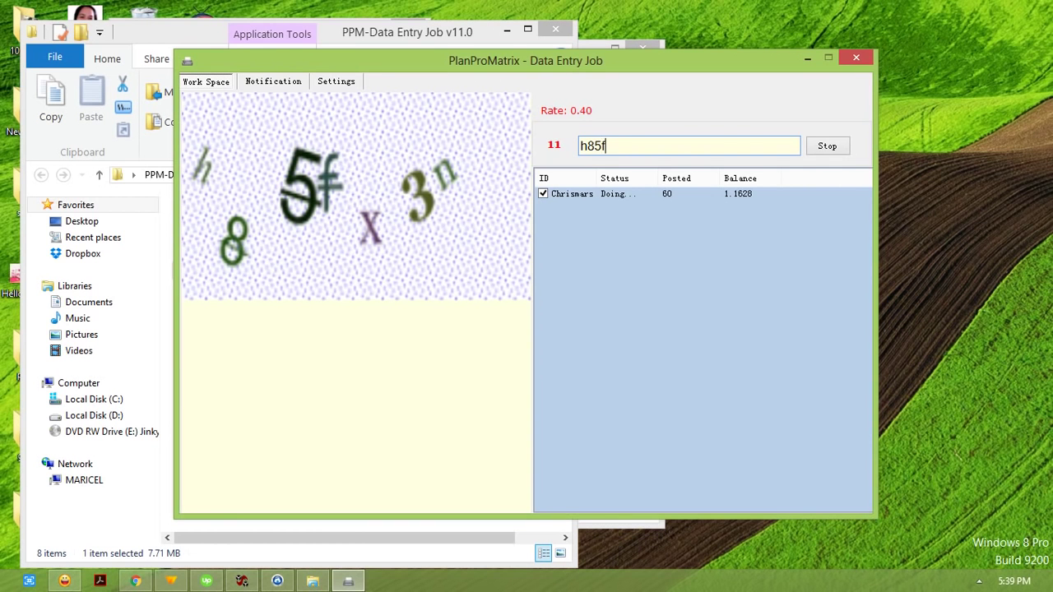
text(x3n)
key(Return)
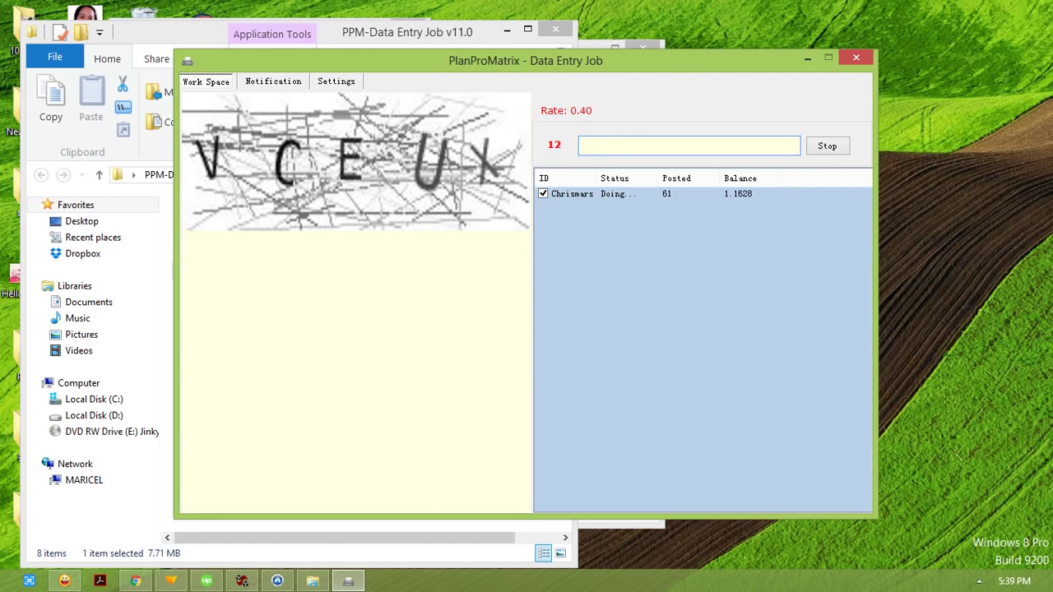
Step: Post 'VCEUX', the corrected 'Corbett HARRAH', and 'Ew5j6'
text(VCEUX)
key(Return)
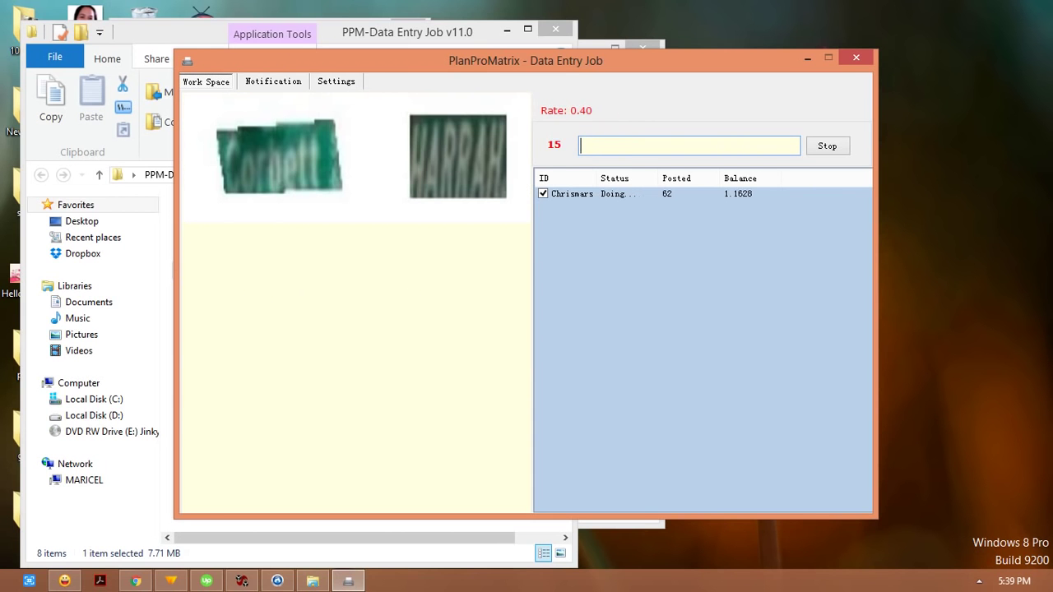
text(Corbett HARRAH)
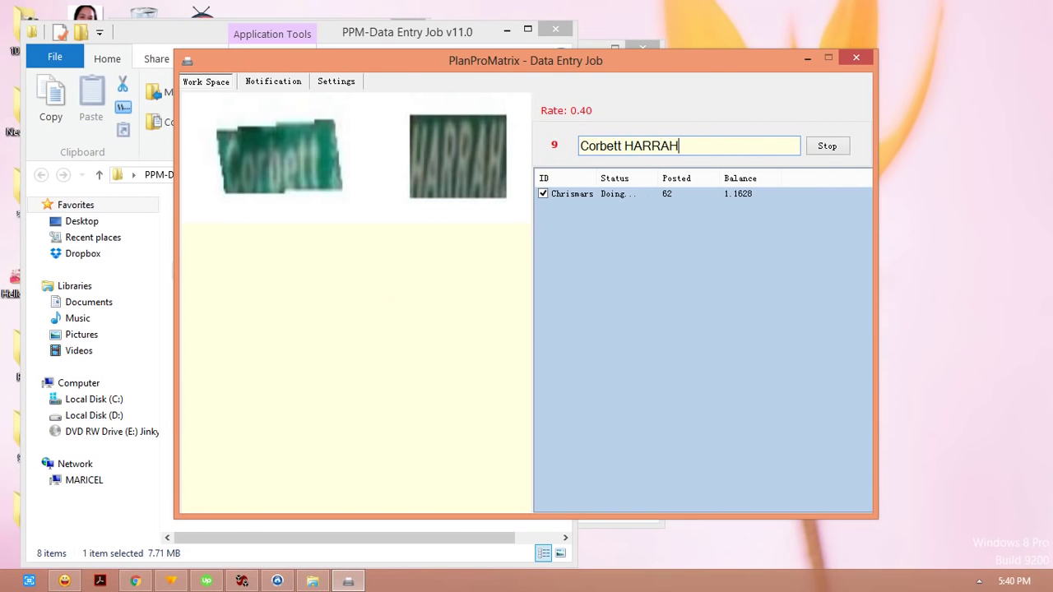
key(Return)
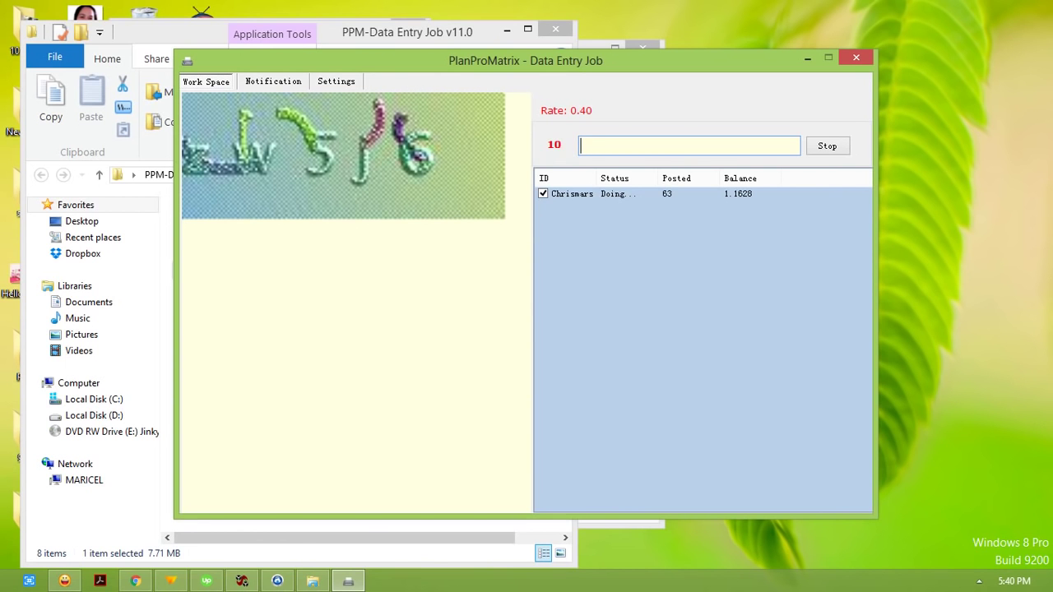
text(Ew5j6)
key(Return)
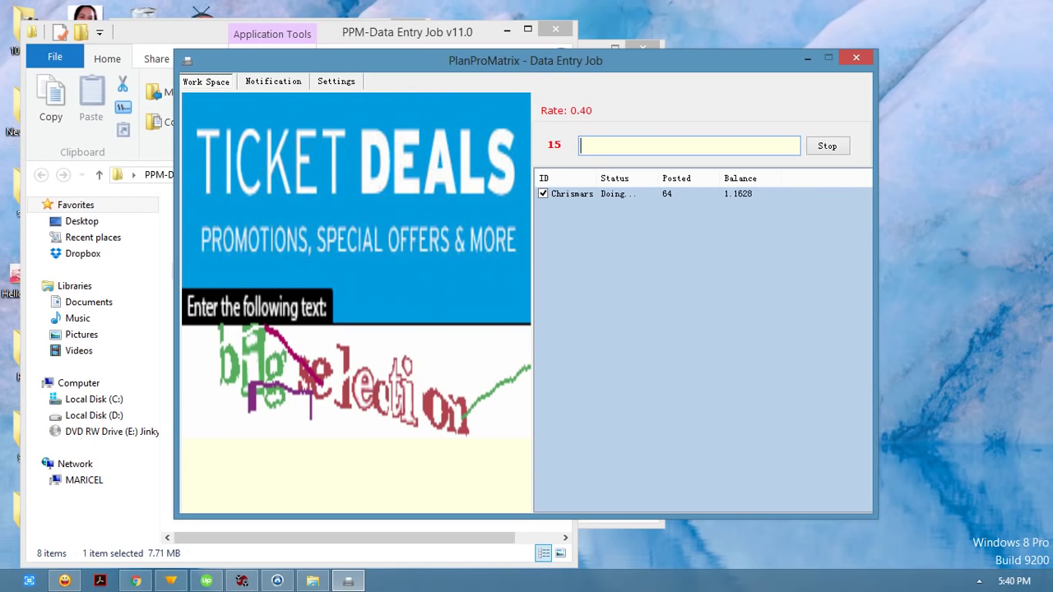
Step: Post 'big selection' twice, then the answers '4f7n' and 'd5bh'
text(big selection)
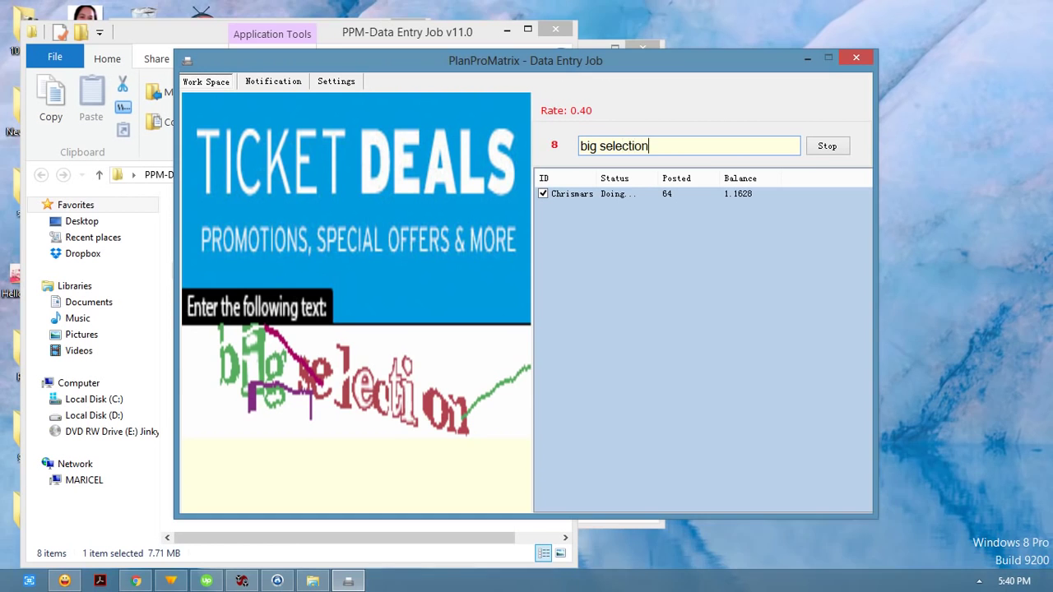
key(Return)
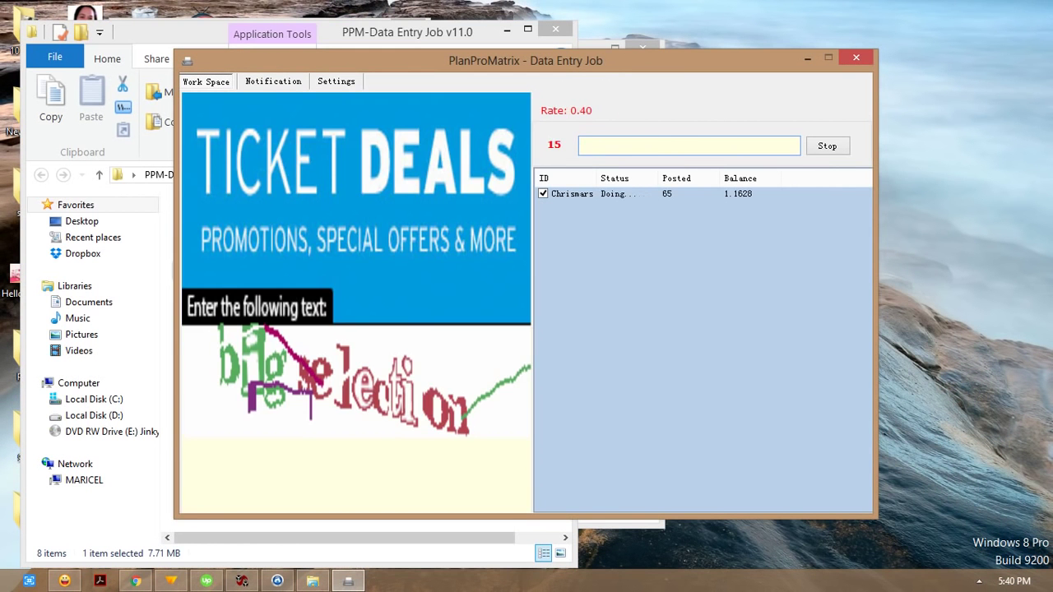
text(big selection)
key(Return)
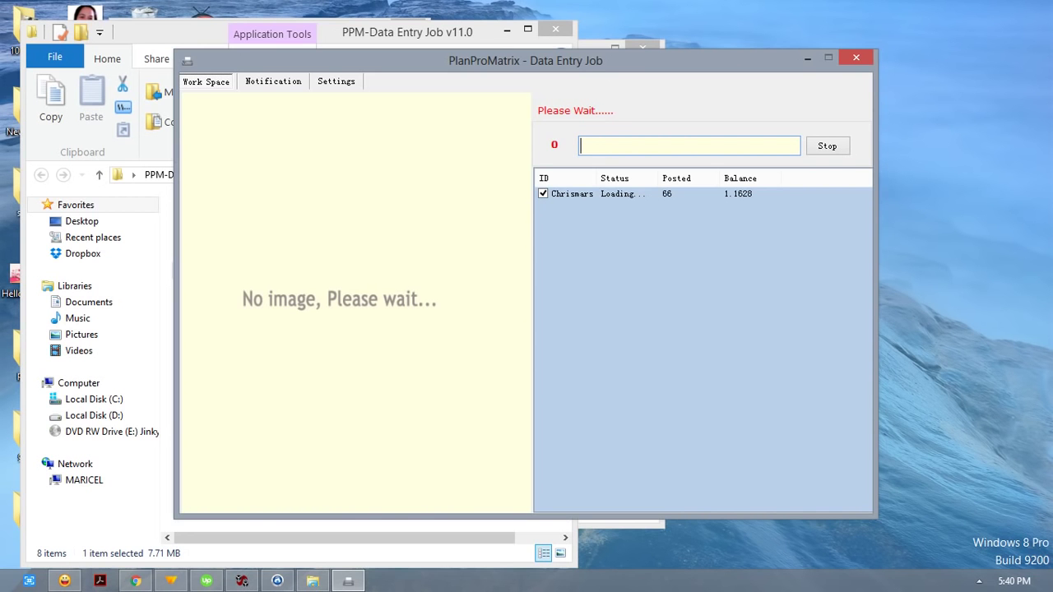
text(4f7n)
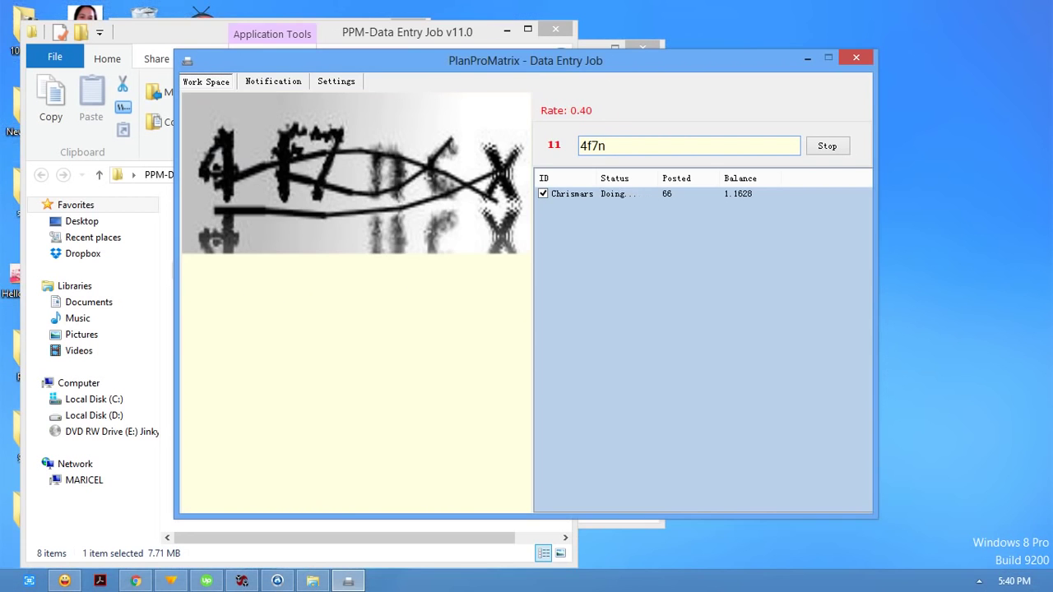
key(Return)
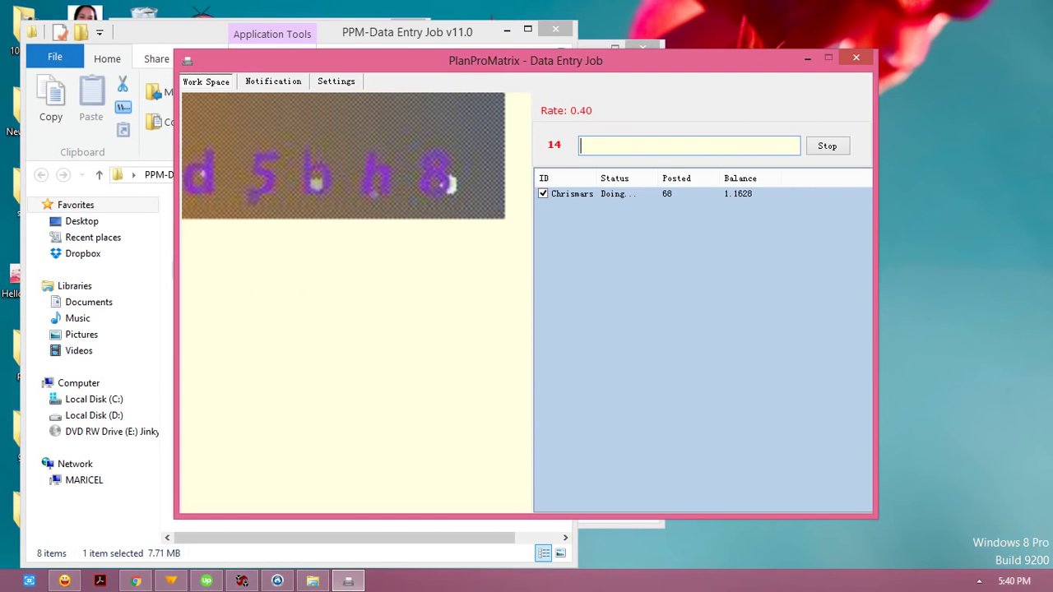
text(d5bh)
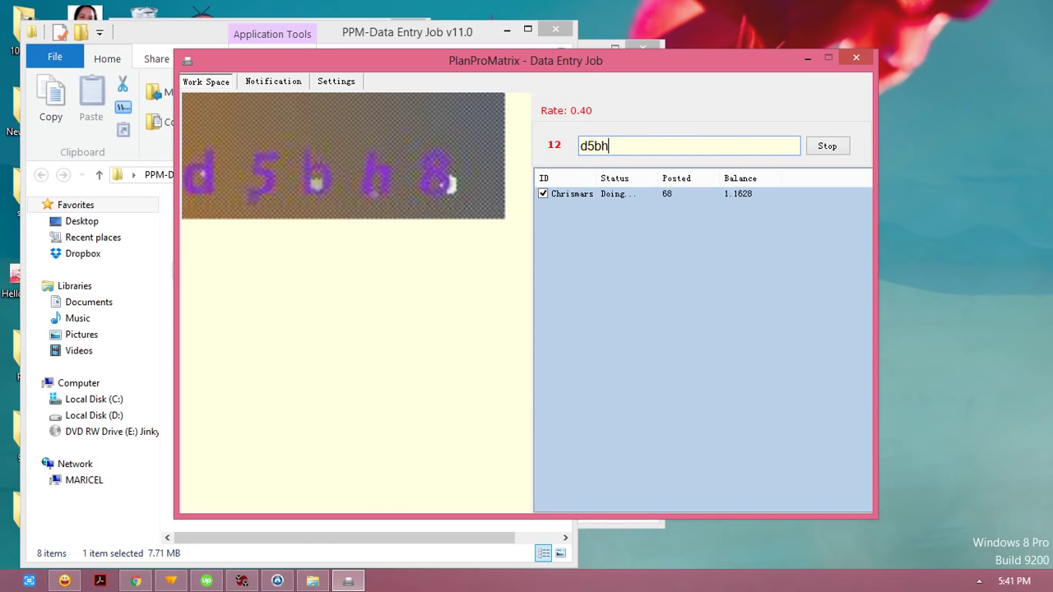
text(8)
key(Return)
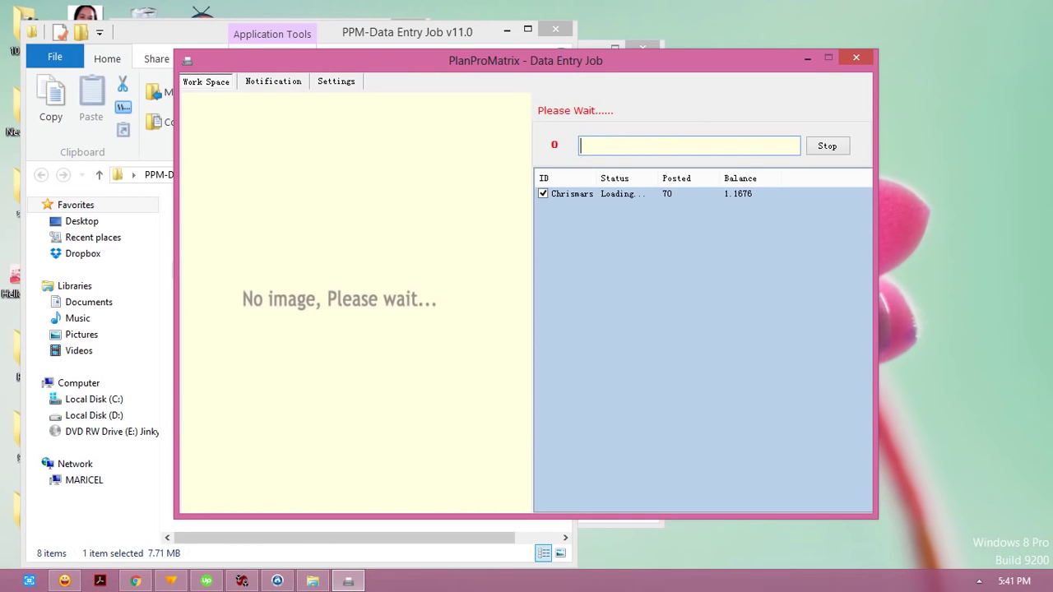
Step: Answer the 'which city is in new york' question and post the UaHHZg RVPF captcha
text(whi)
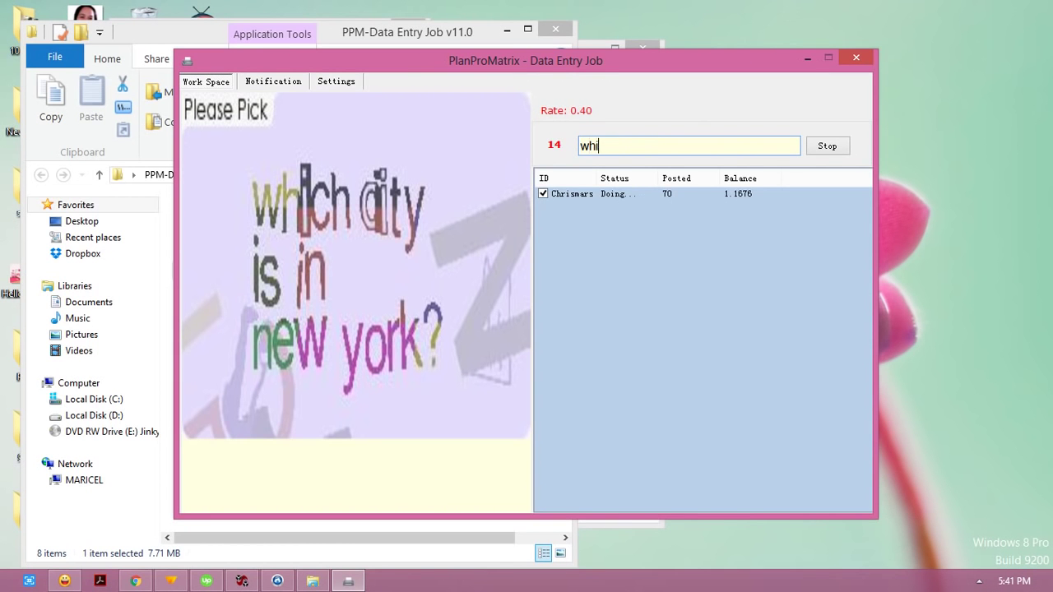
text(ch city is in new york)
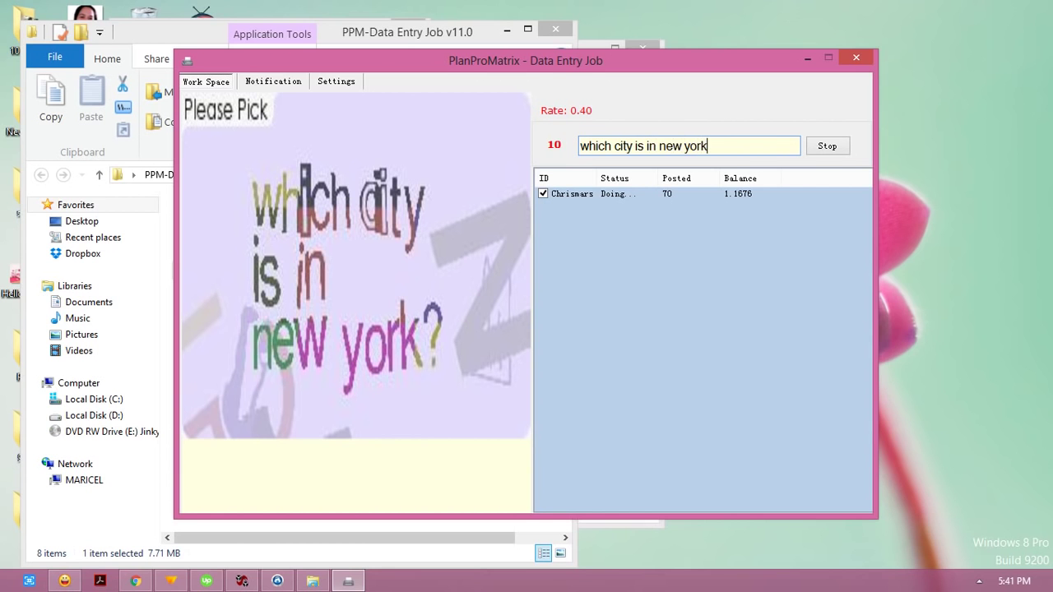
key(Return)
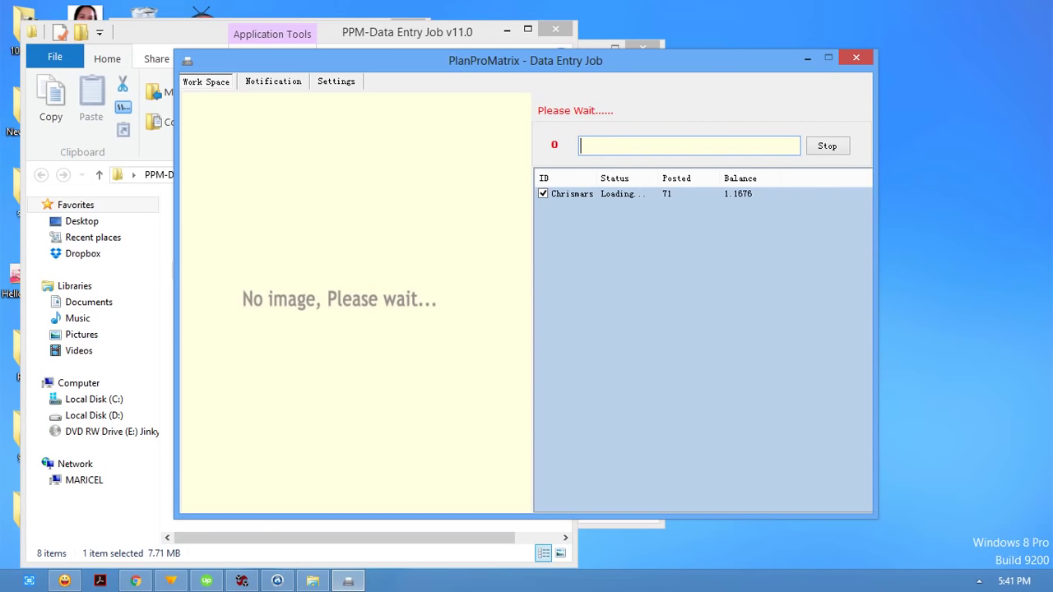
text(britta)
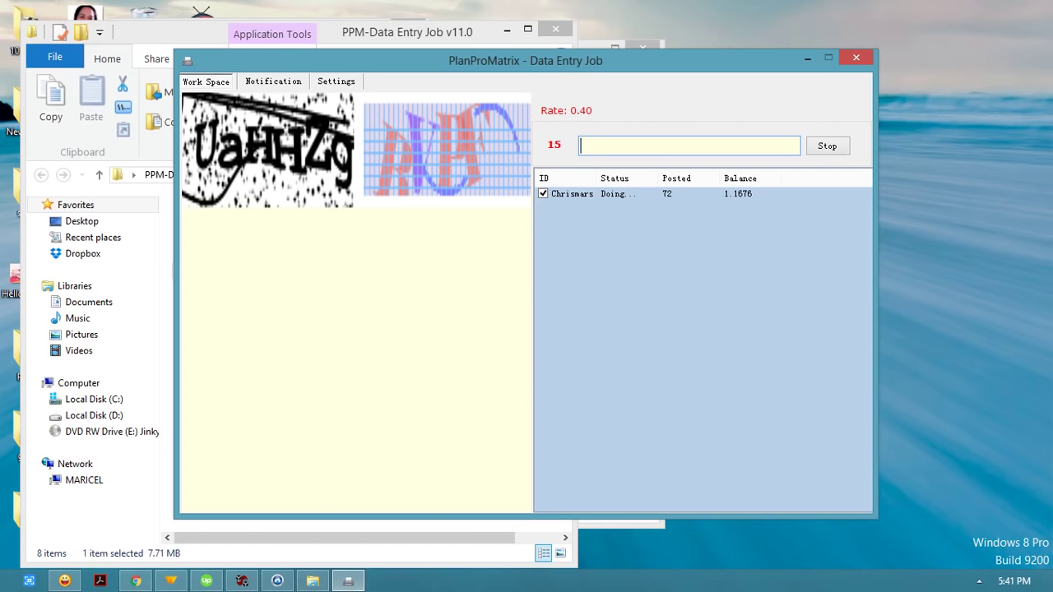
text(UaHHZg)
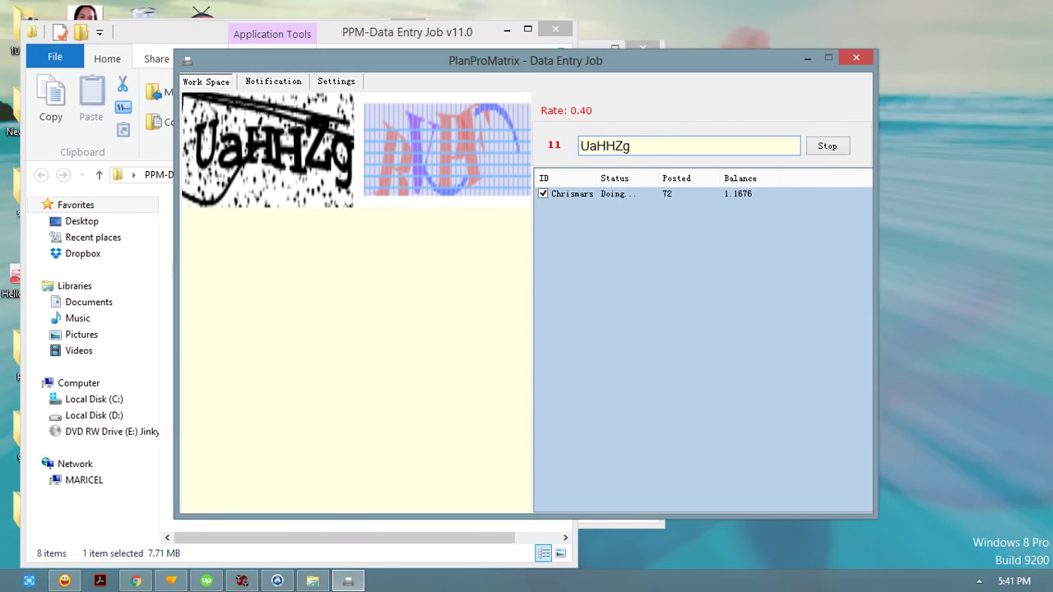
text( RV)
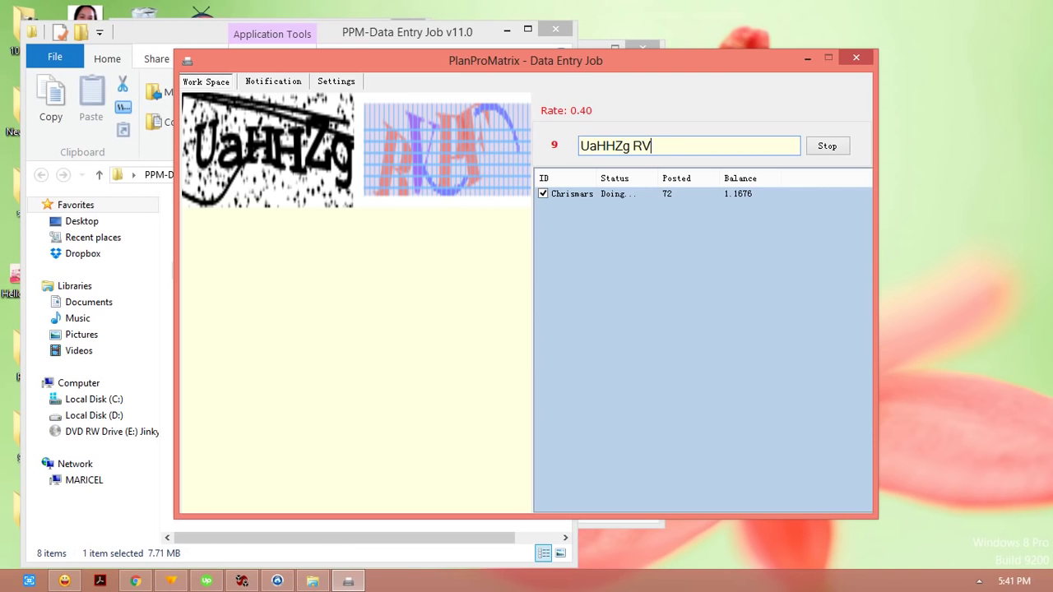
text(PF)
key(Return)
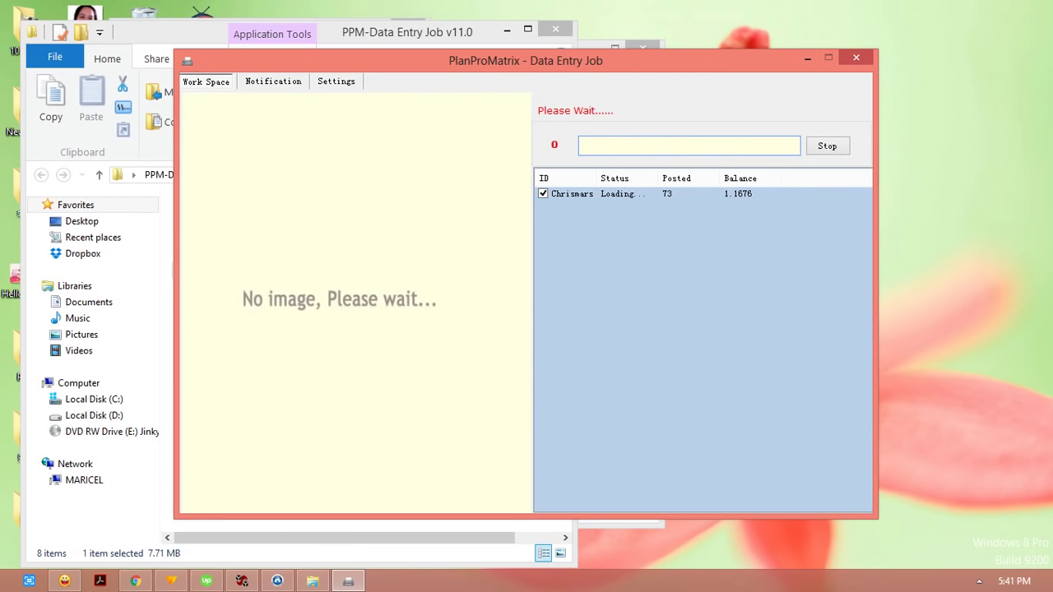
Step: Post the captcha answers 842544, 8wd8z9 and xfxa68
text(8425)
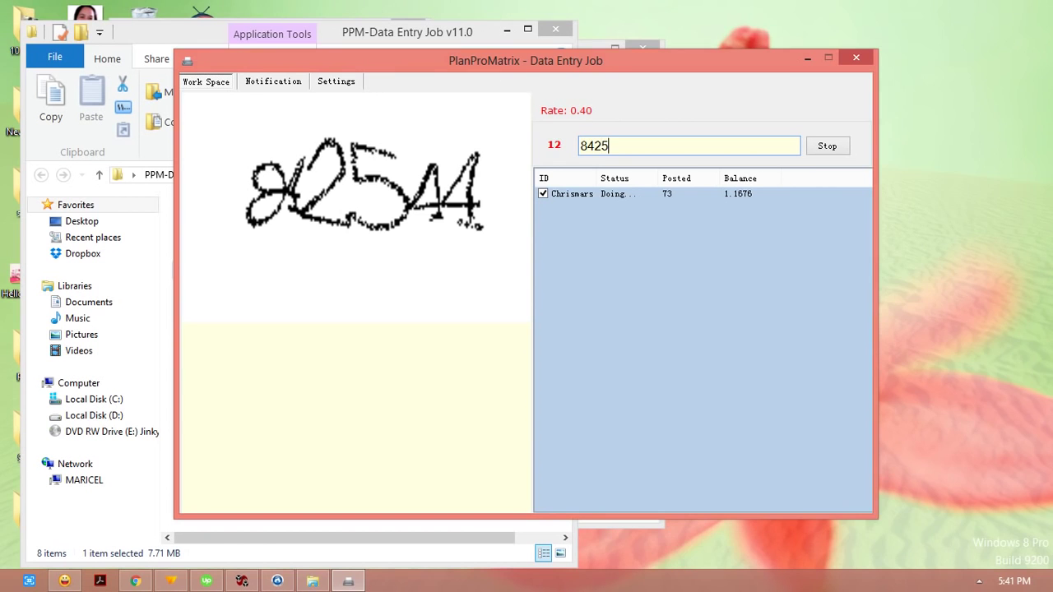
text(44)
key(Return)
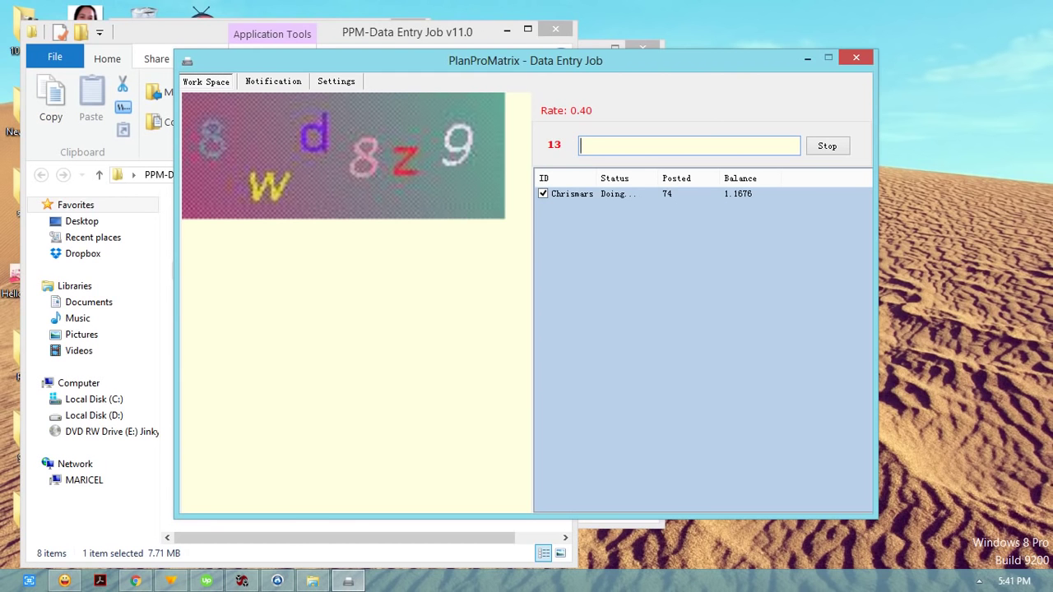
text(8wd)
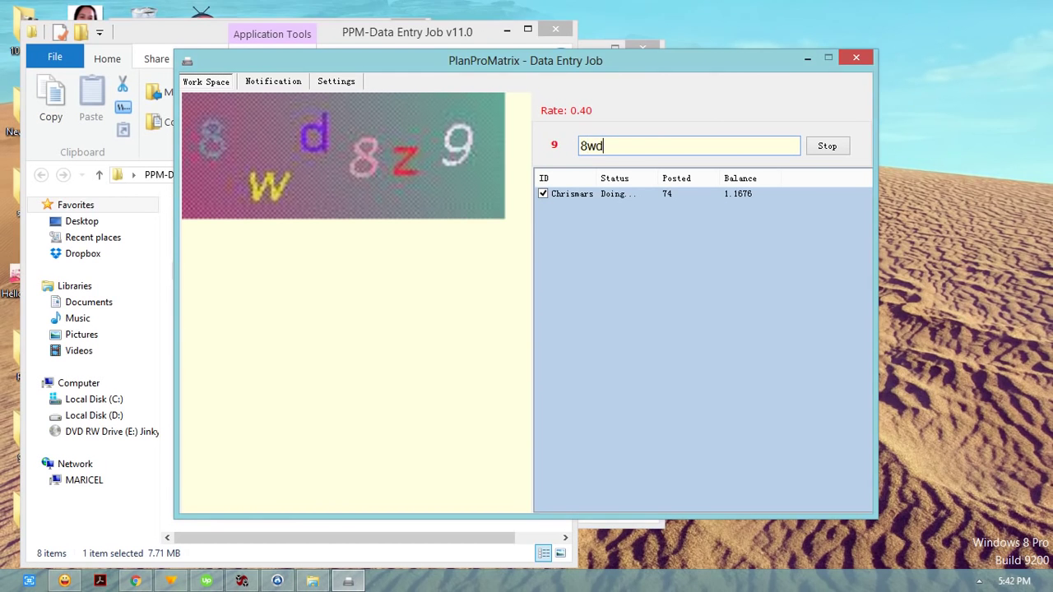
text(8z9)
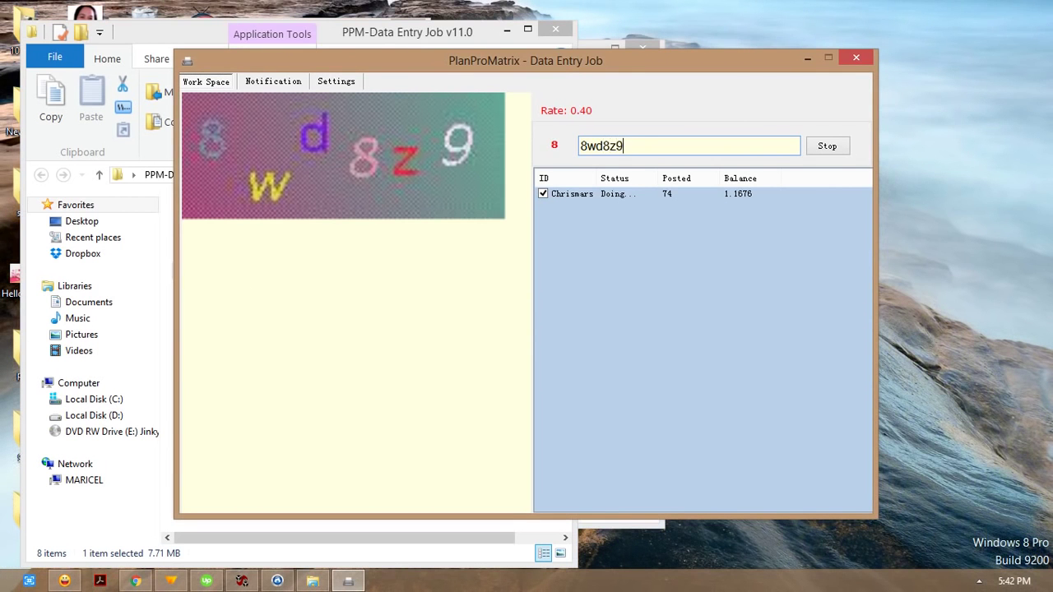
key(Return)
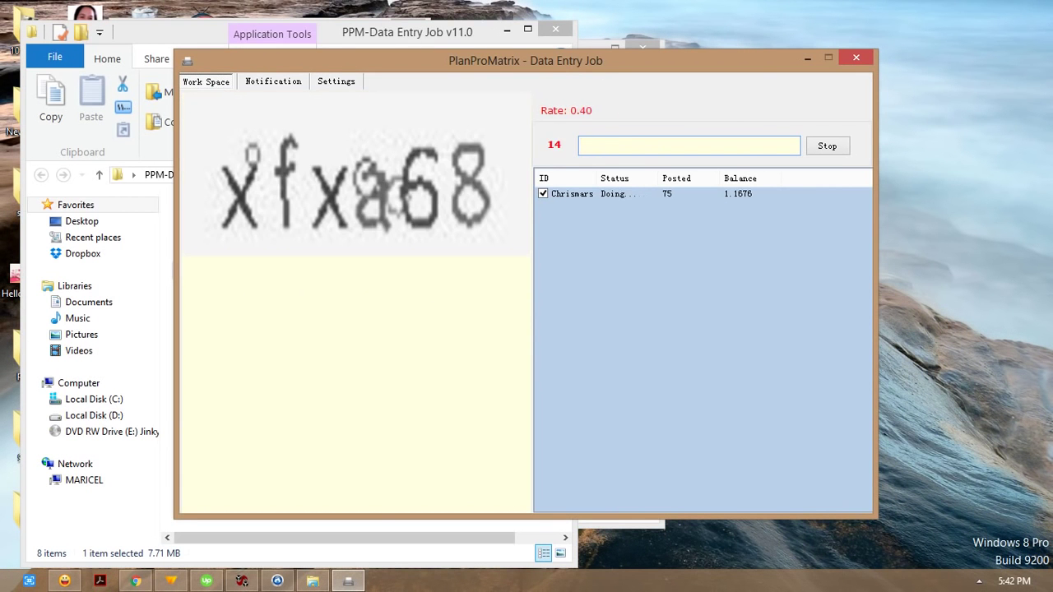
text(xfxa68)
key(Return)
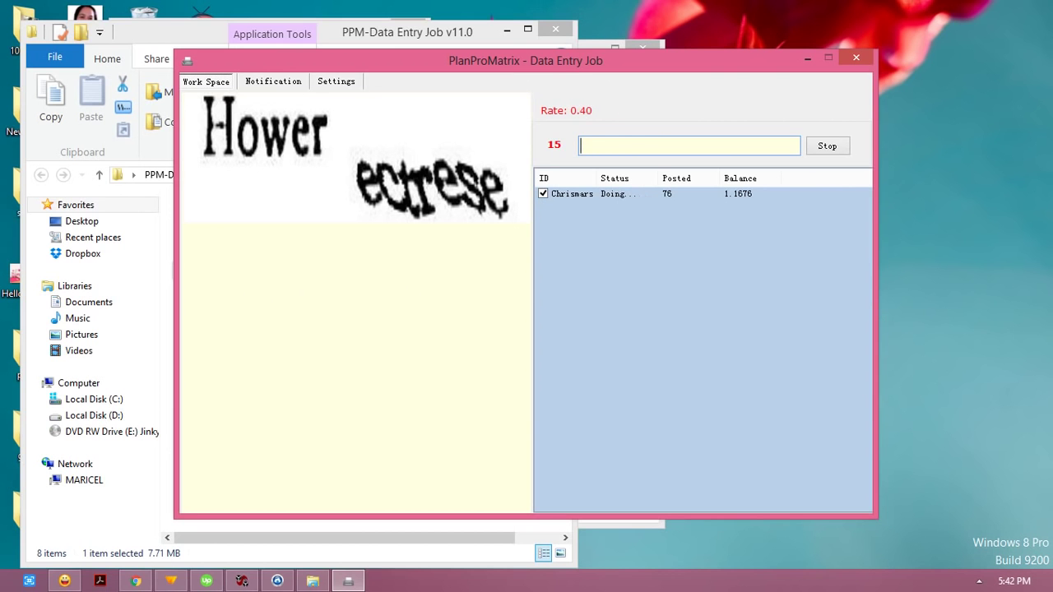
Step: Post the corrected 'Hower ectrese' answer and the 1722 900N captcha
text(Hower ectress)
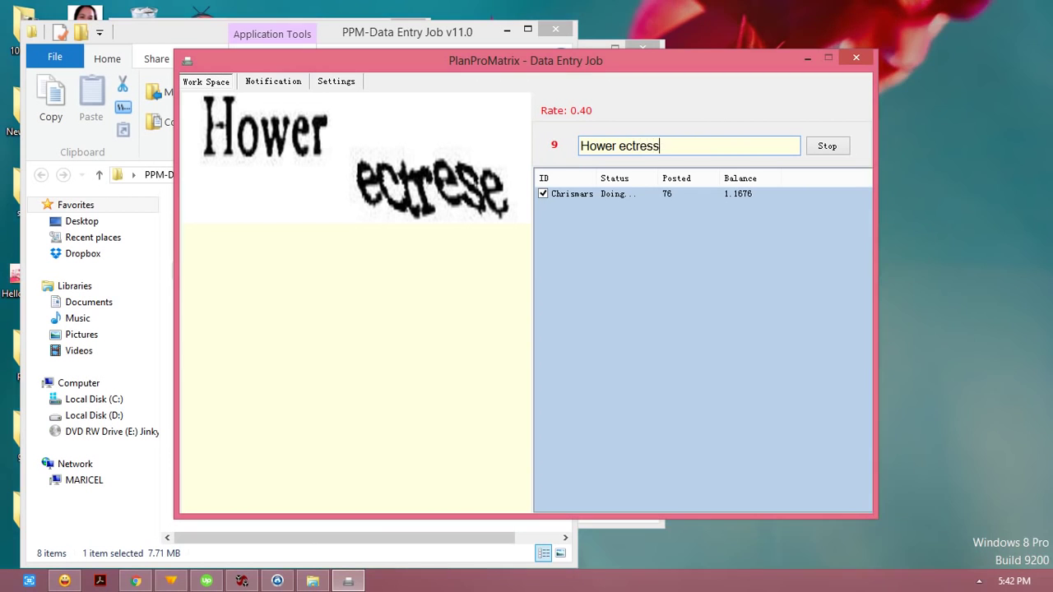
key(BackSpace)
text(e)
key(Return)
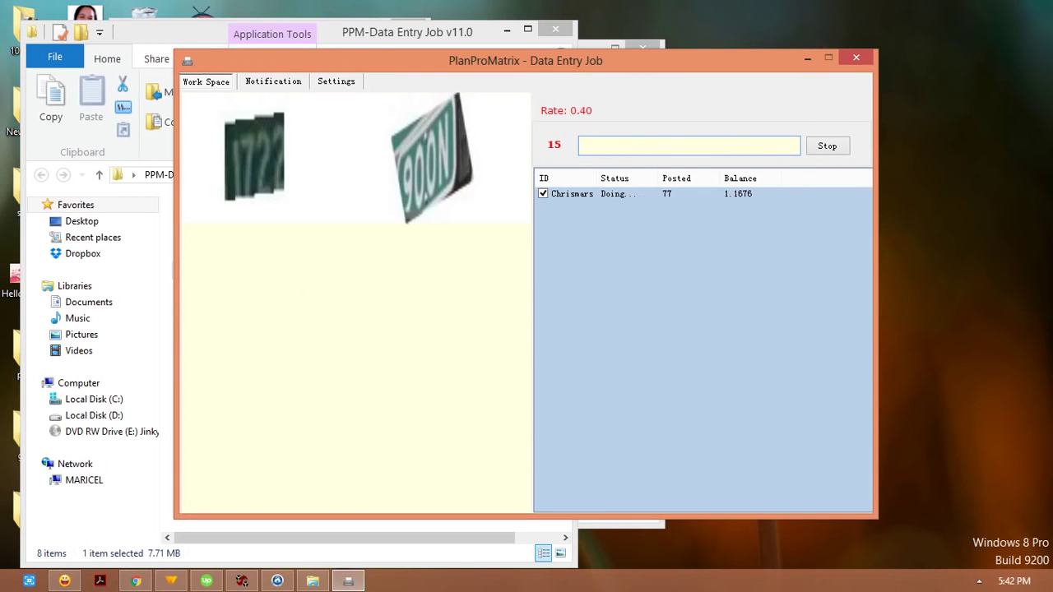
text(1722 900N)
key(Return)
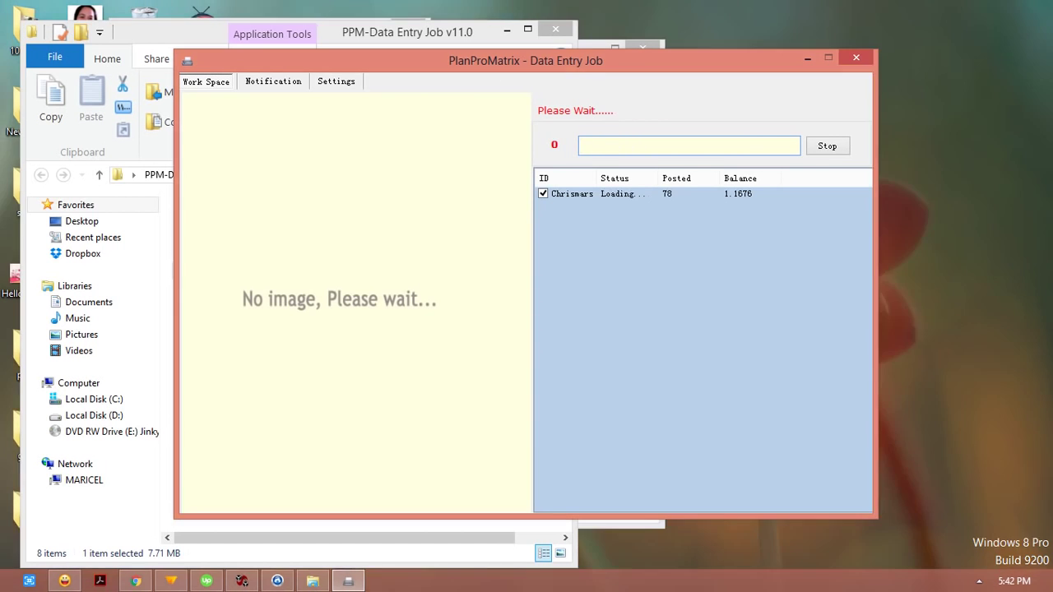
Step: Post 'gamun bletnnc', then enter 'luckl basalac' for the next captcha
text(gam)
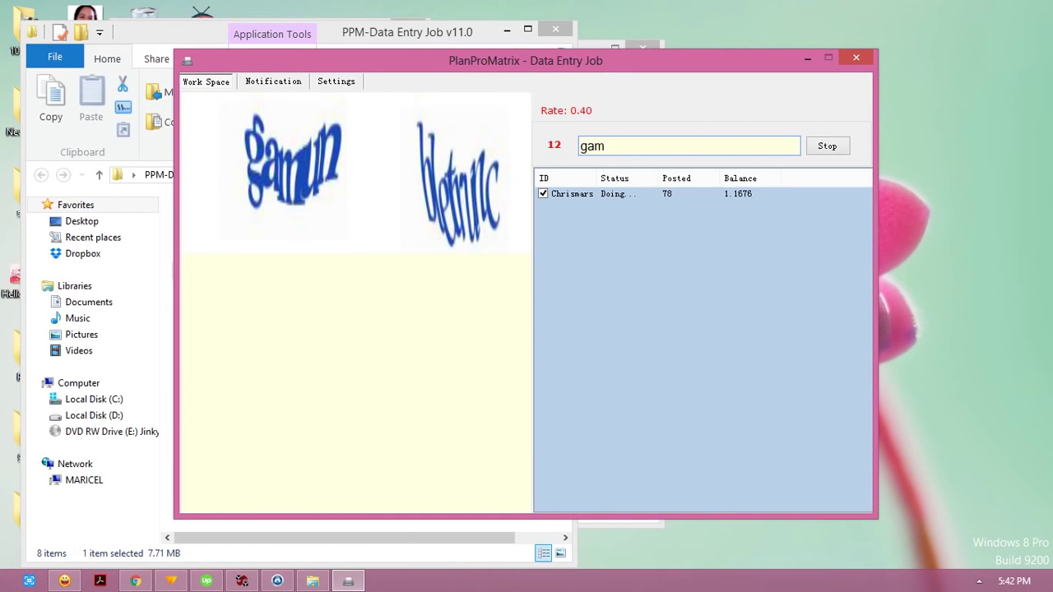
text(un bletnnc)
key(Return)
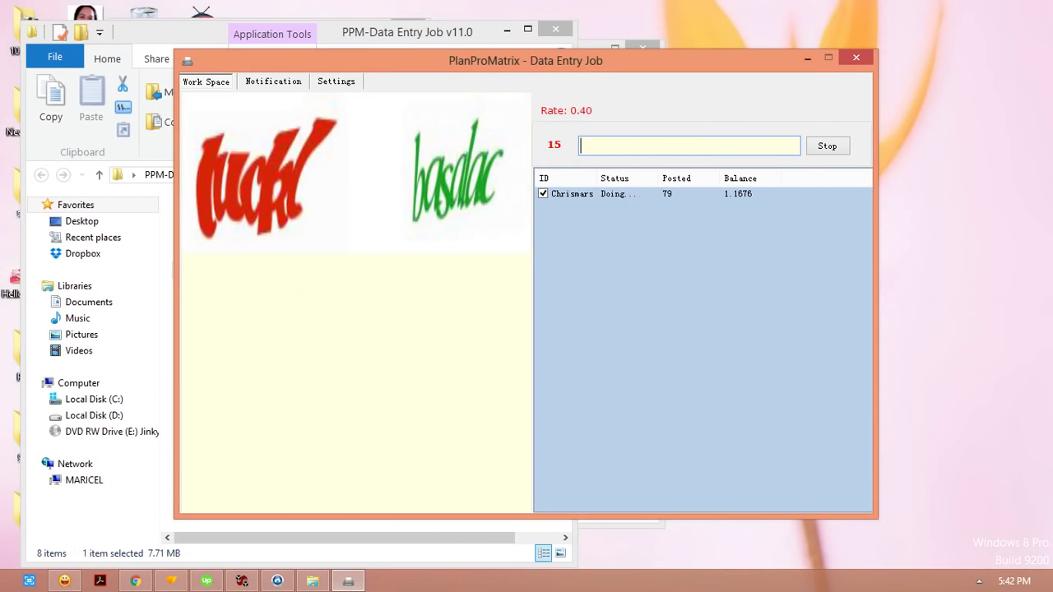
text(luckl basalac)
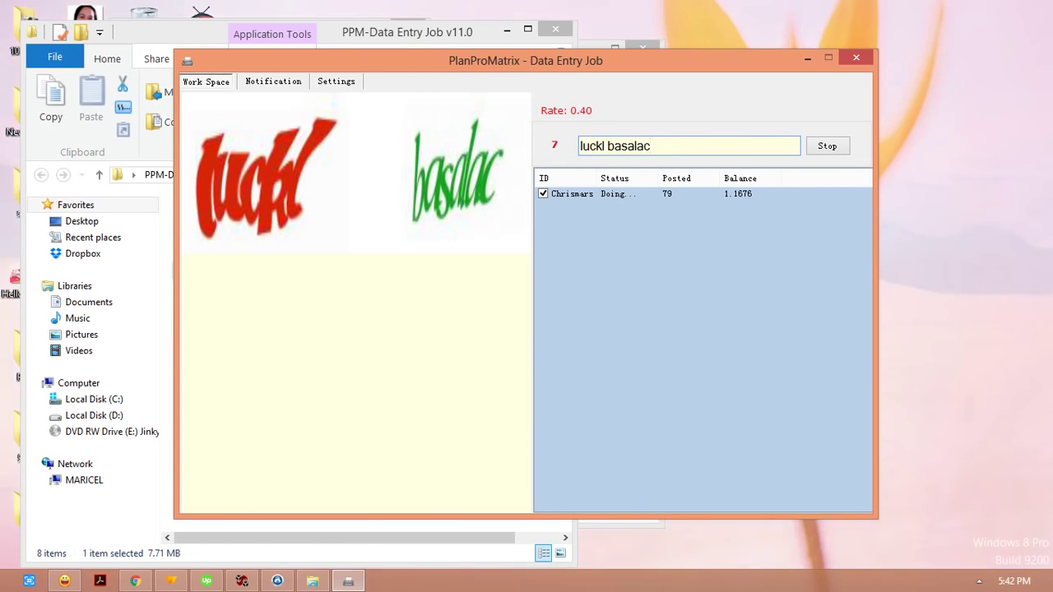
Step: Post the answers luckl basalac, ggtZt3, npvu39 hoscoduc, dvwb78 and treou fordersr
key(Return)
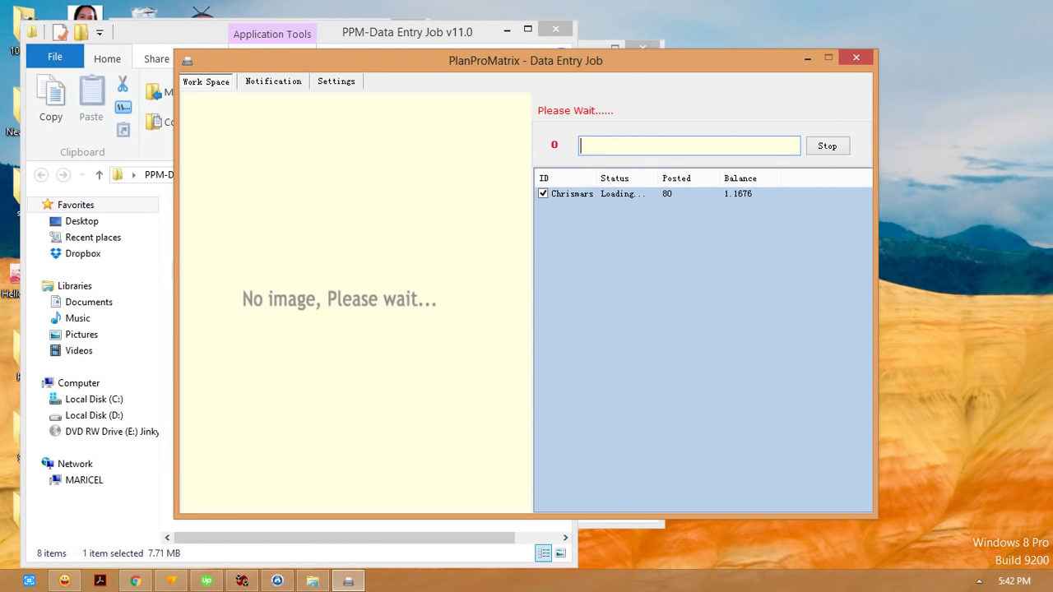
text(gg)
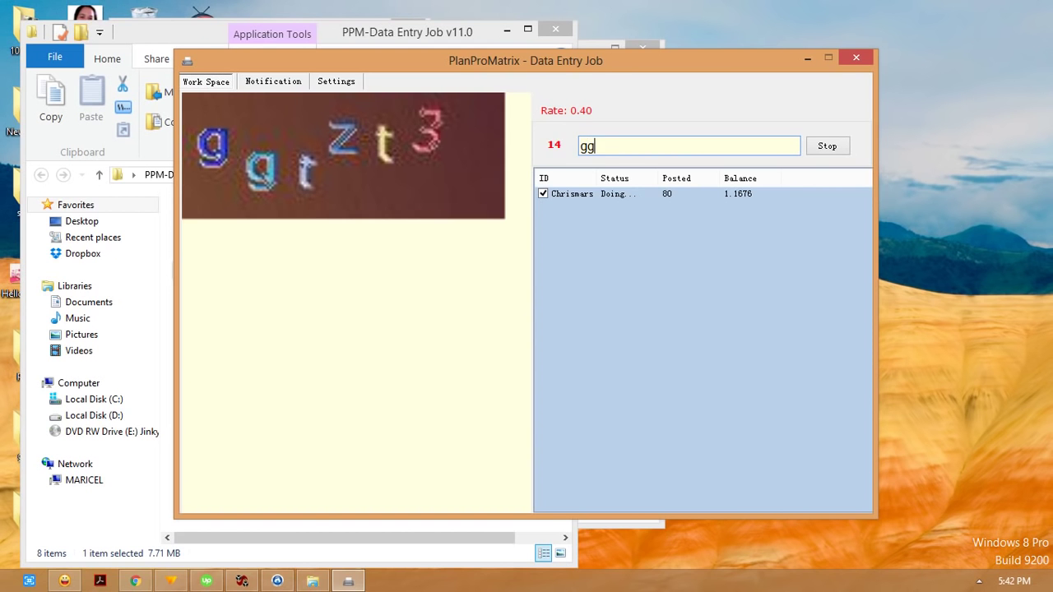
text(tZt3)
key(Return)
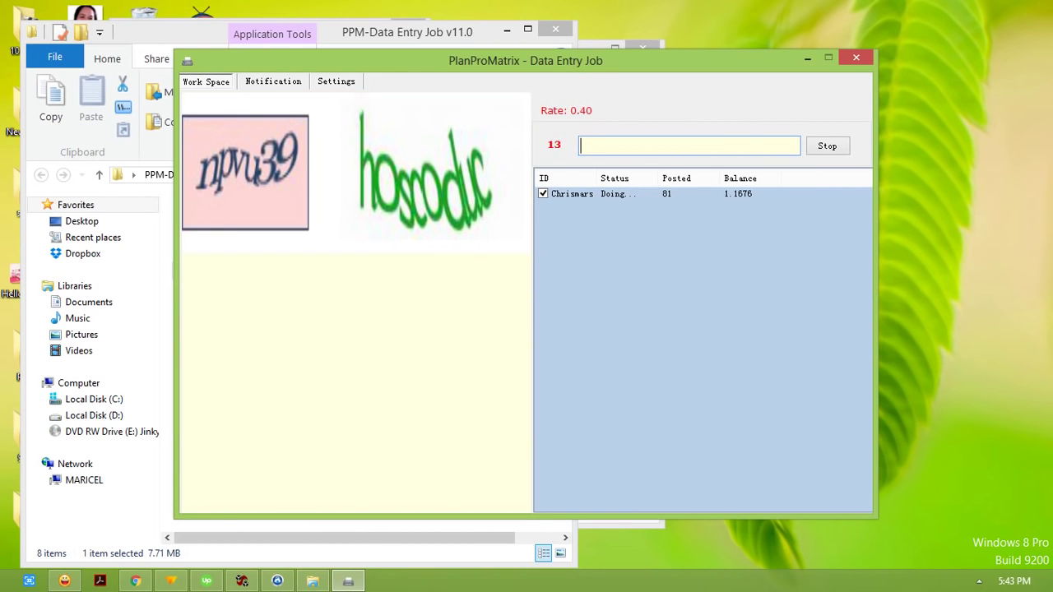
text(npvu39 hosco)
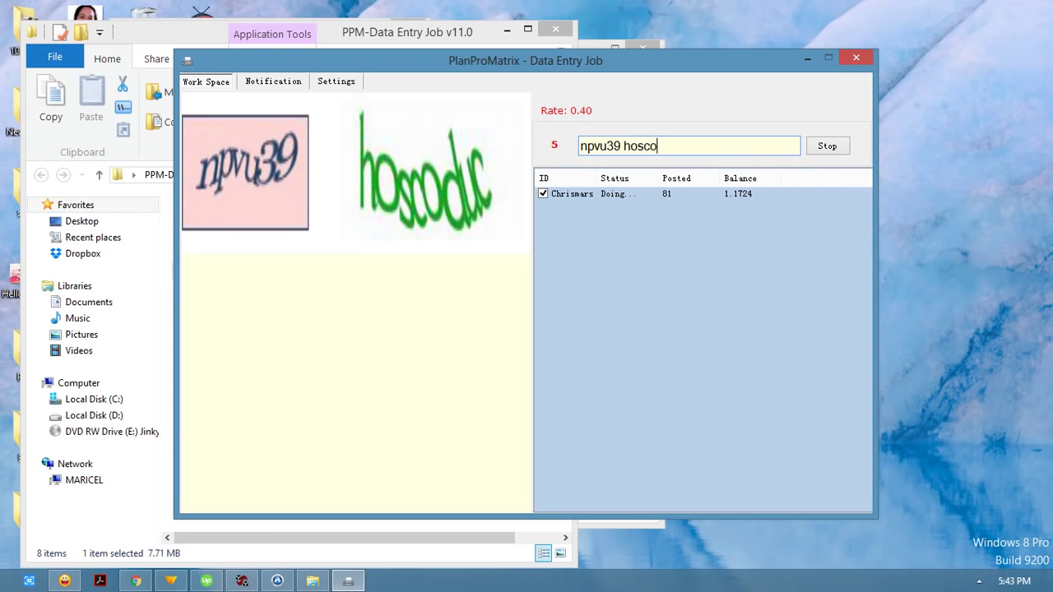
text(duc)
key(Return)
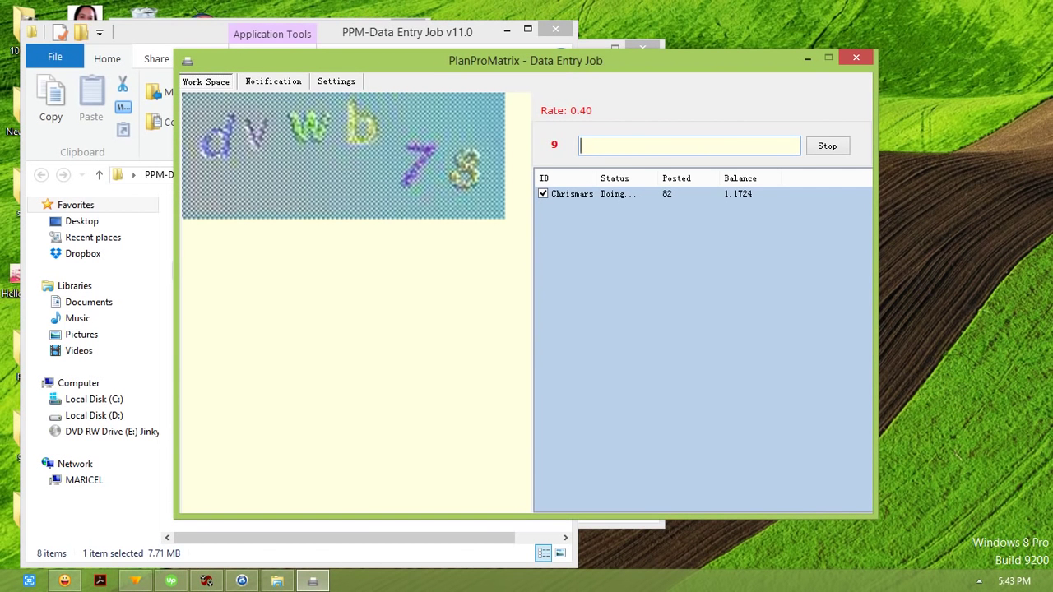
text(dvwb78)
key(Return)
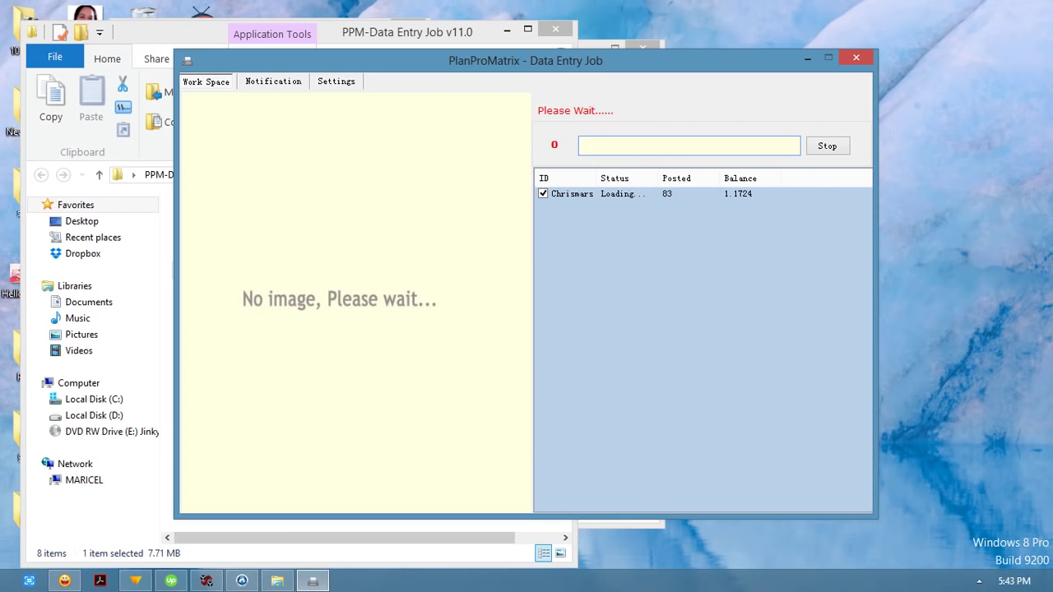
text(treo)
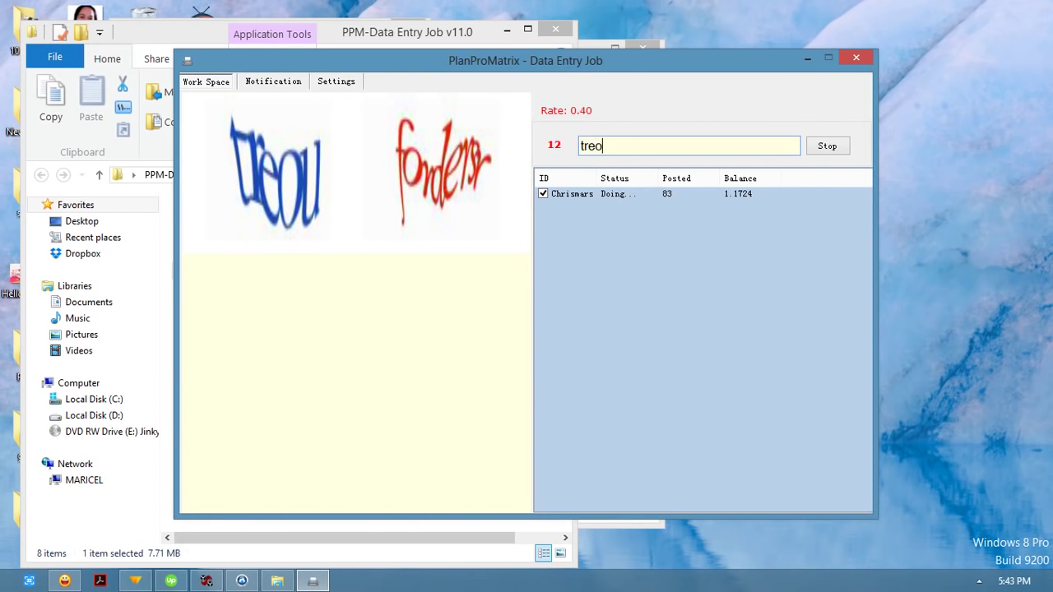
text(u for)
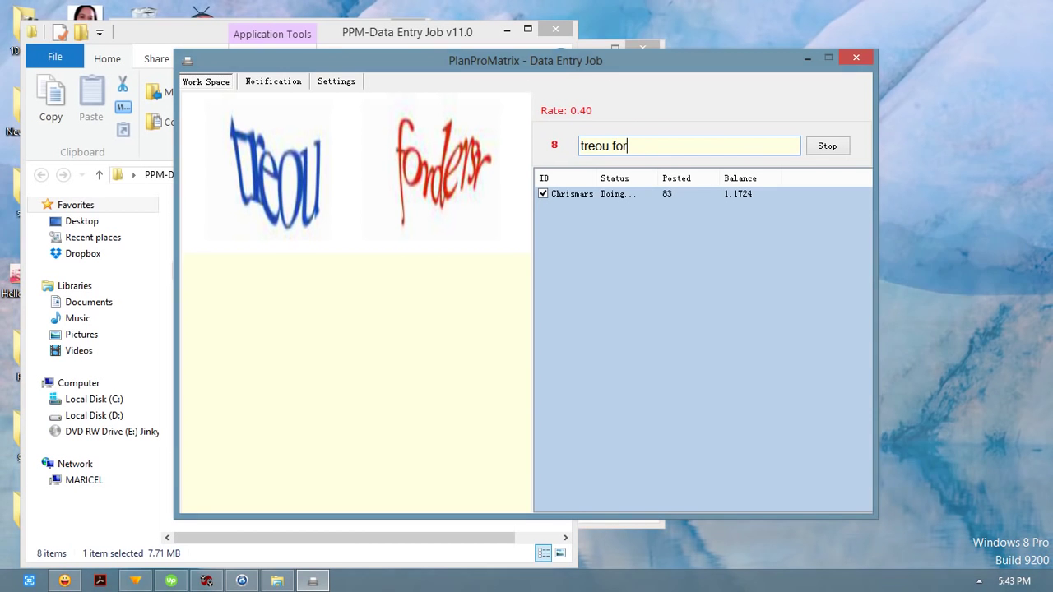
text(dersr)
key(Return)
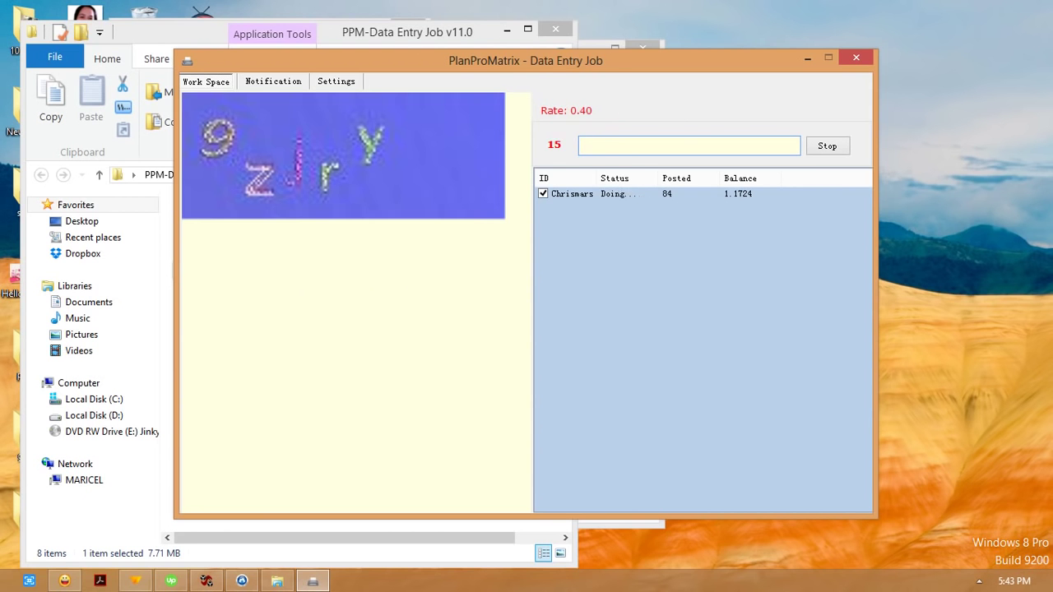
Step: Post the captcha answers 9zjry, 2PVML1, PCXau and hrowl
text(9zjry)
key(Return)
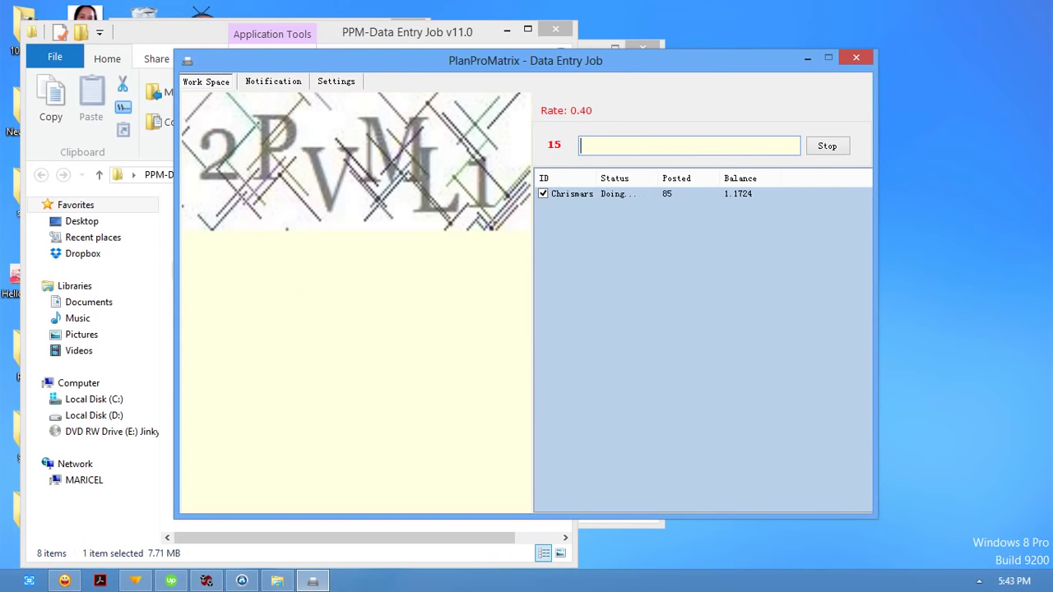
text(2PVML1)
key(Return)
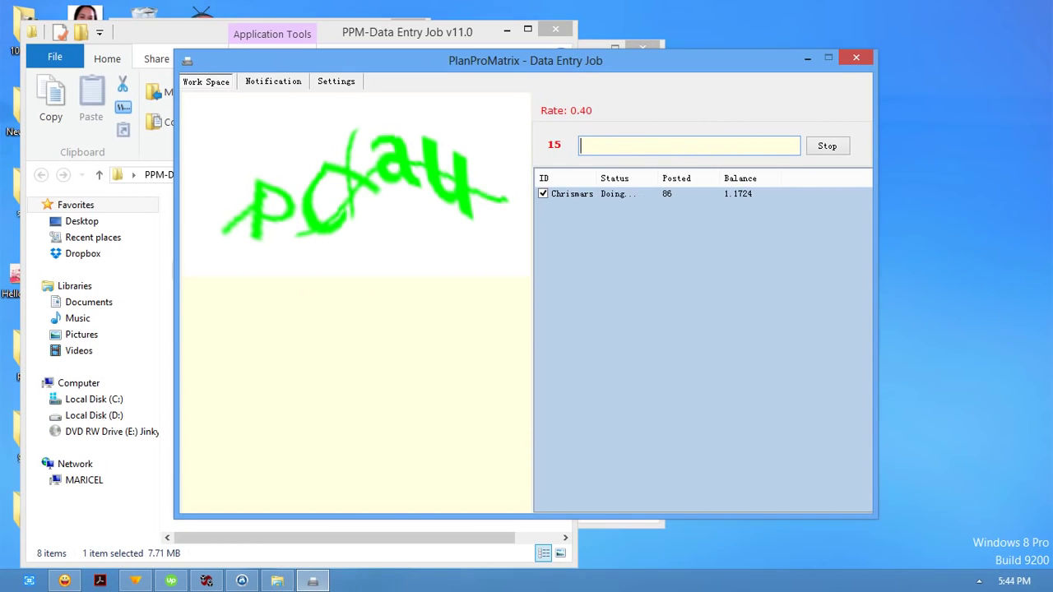
text(PC)
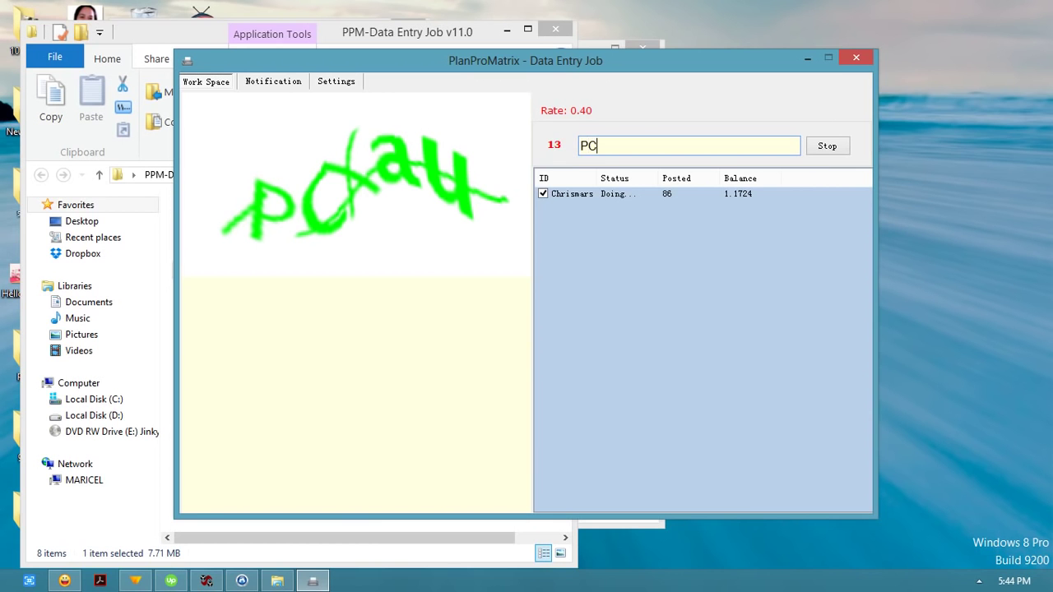
text(Xau)
key(Return)
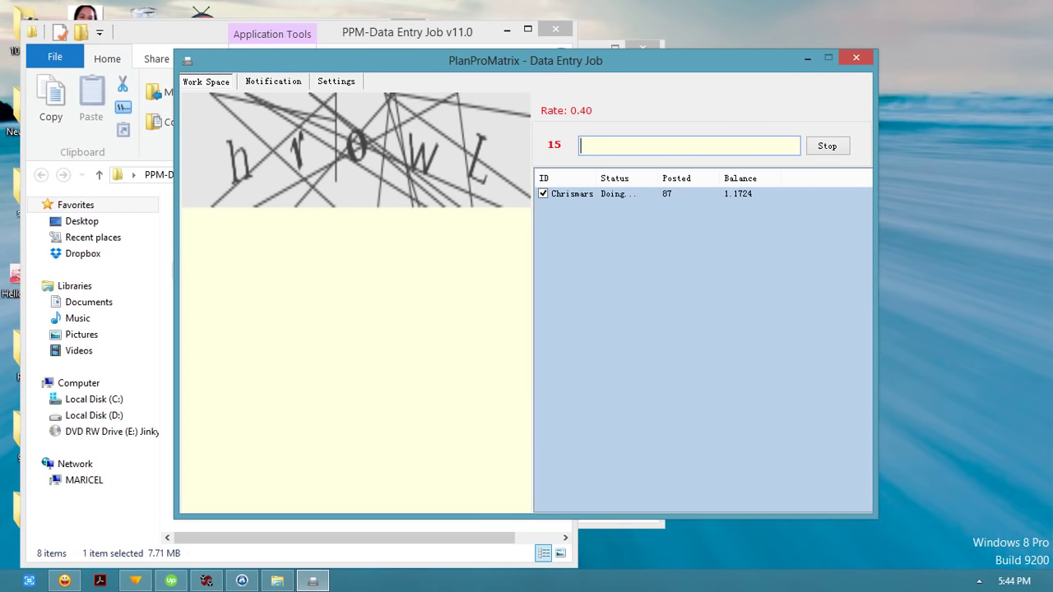
text(hrow)
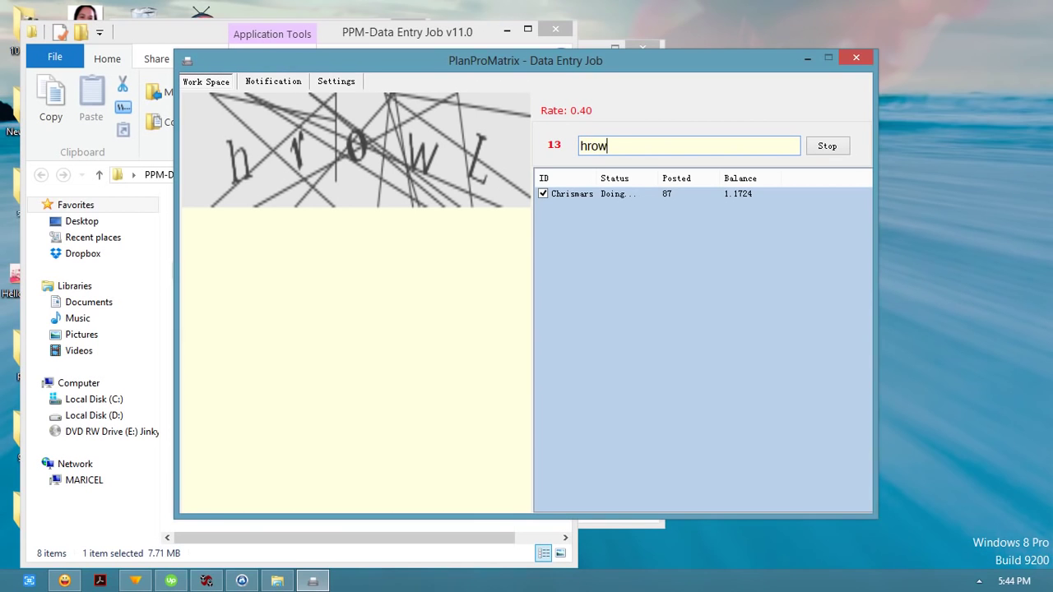
text(l)
key(Return)
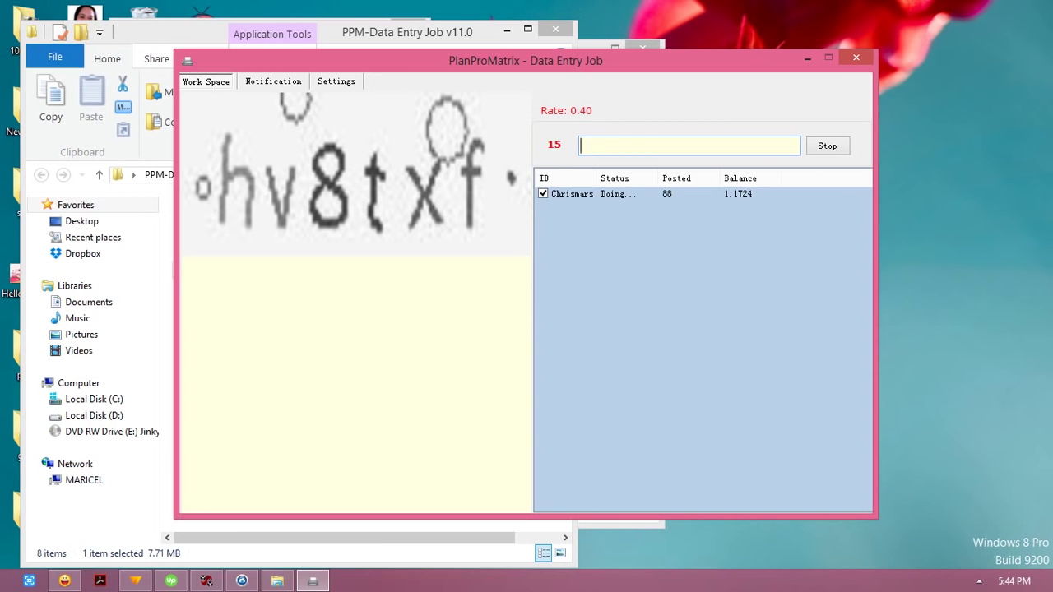
Step: Post the captcha answers hv8txf, HXFPCR, 9b82n and AedXcr
text(hv8txf)
key(Return)
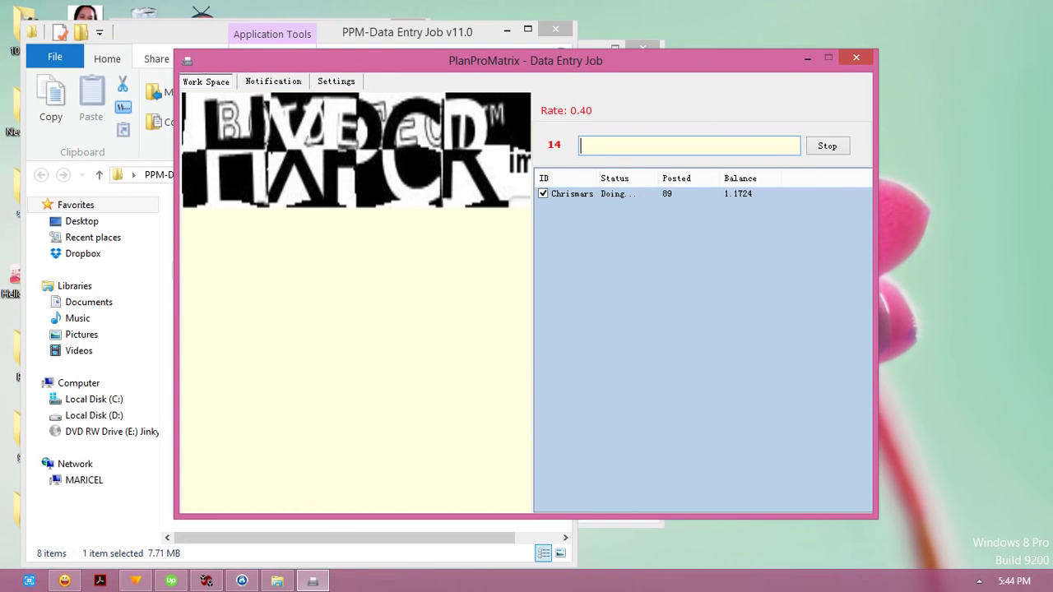
text(HXFPCR)
key(Return)
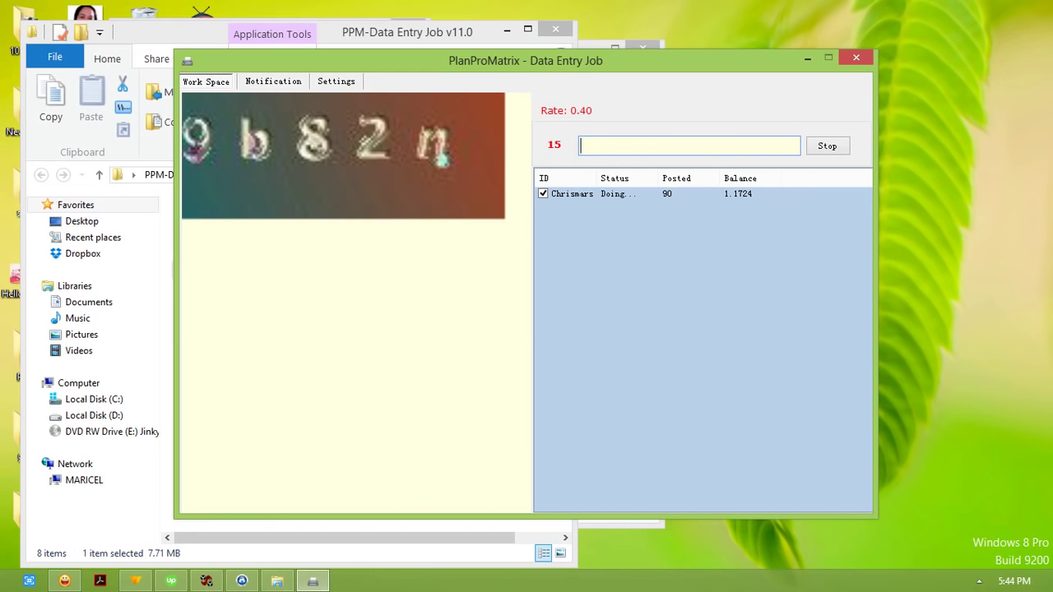
text(9b82n)
key(Return)
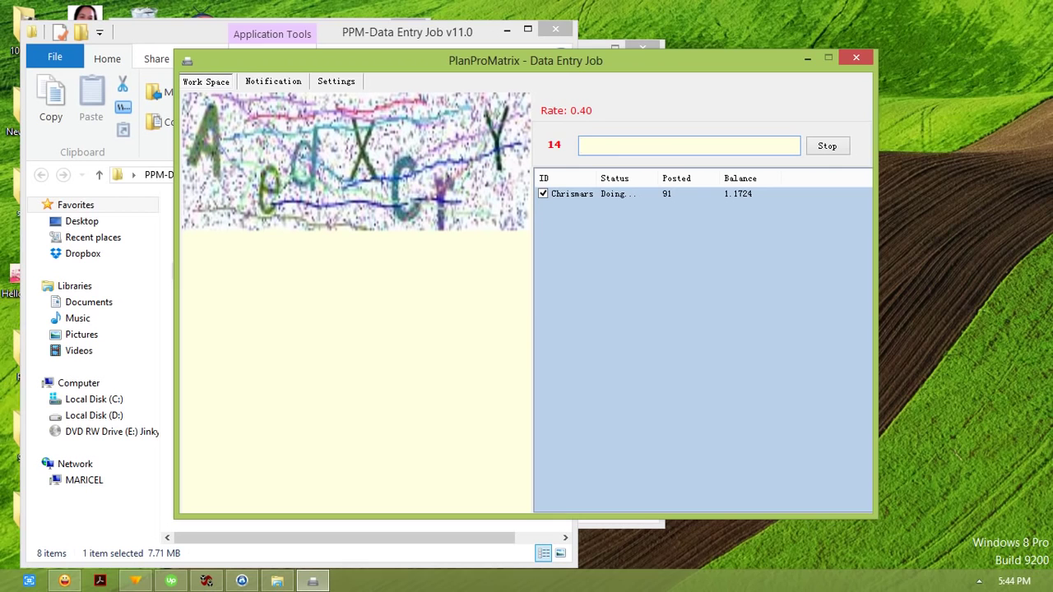
text(Ae)
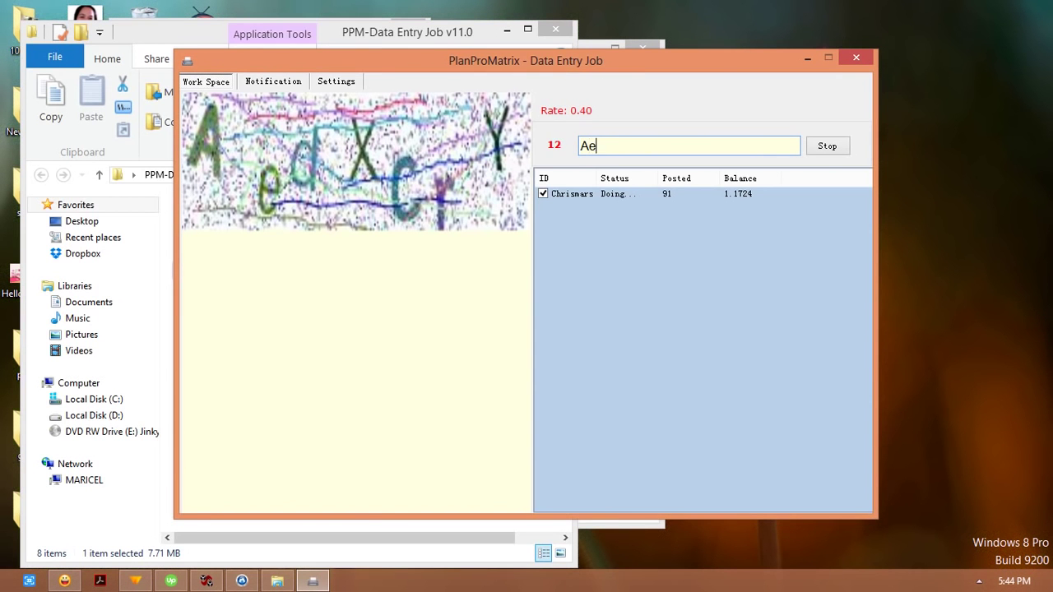
text(dXcr)
key(Return)
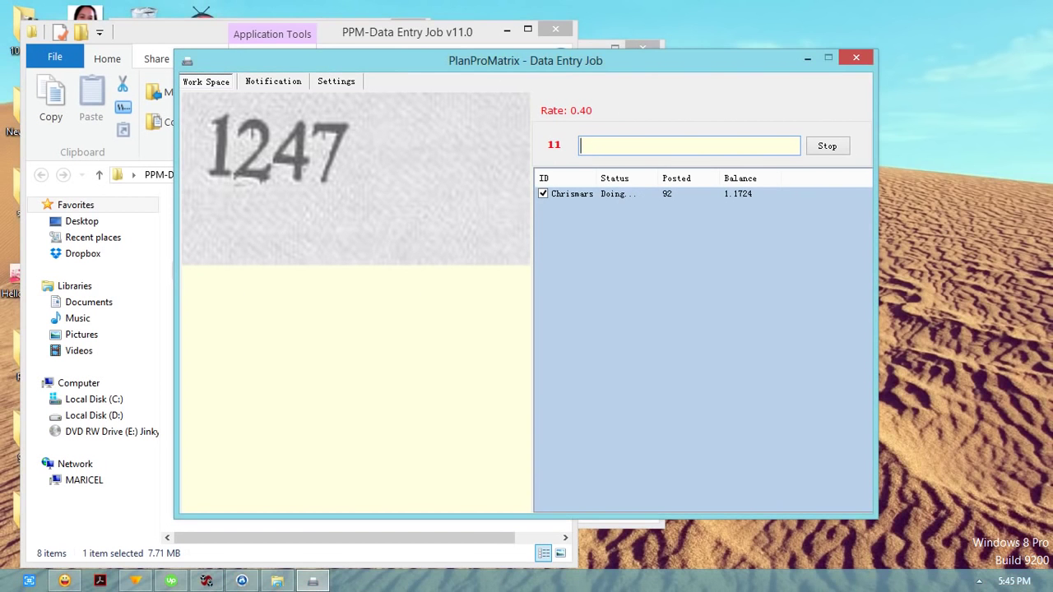
text(1247)
key(Return)
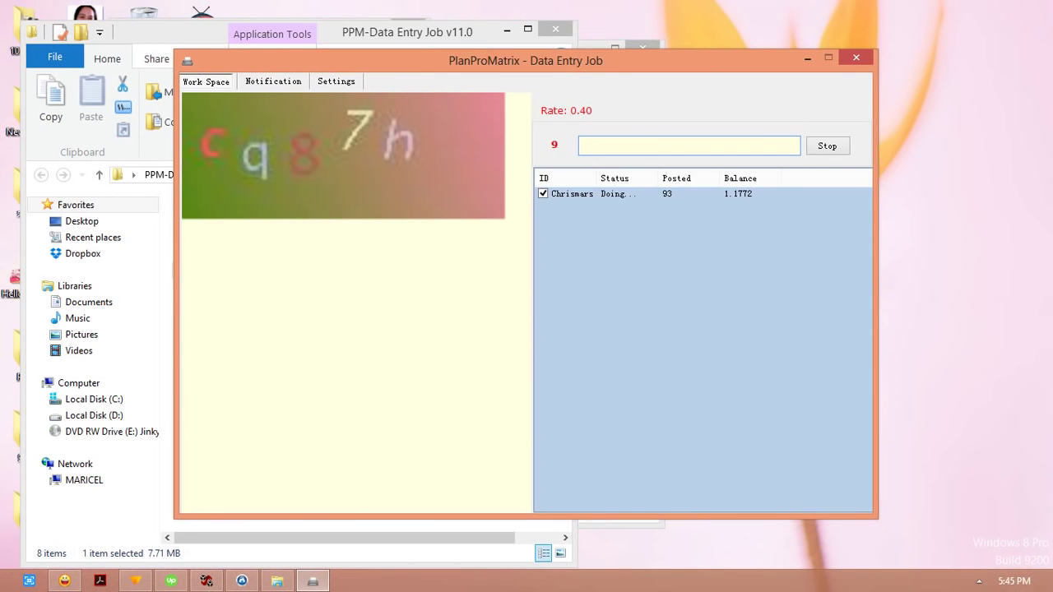
text(cq87h)
key(Return)
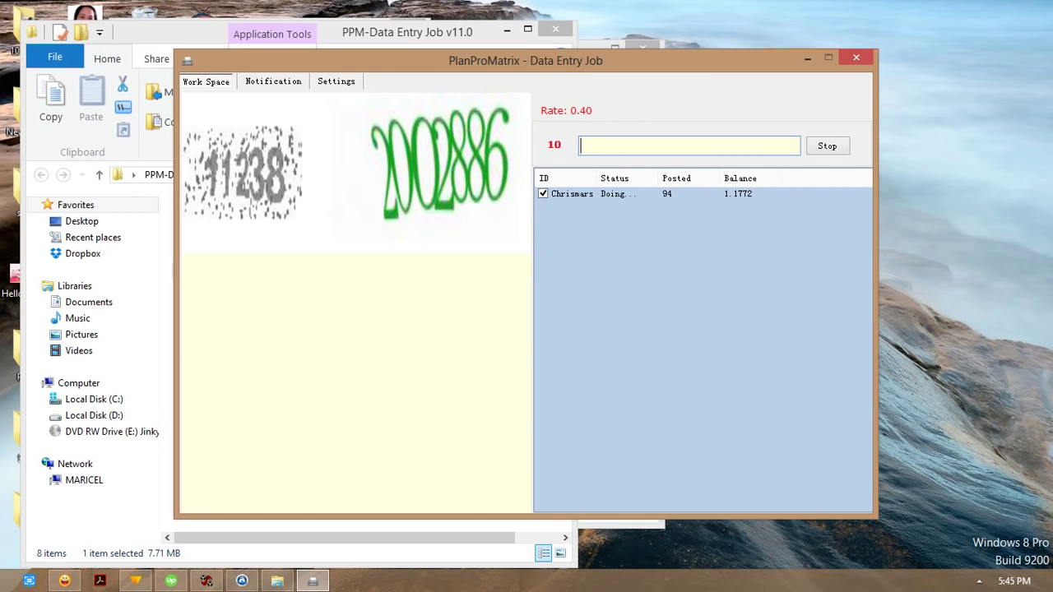
text(112)
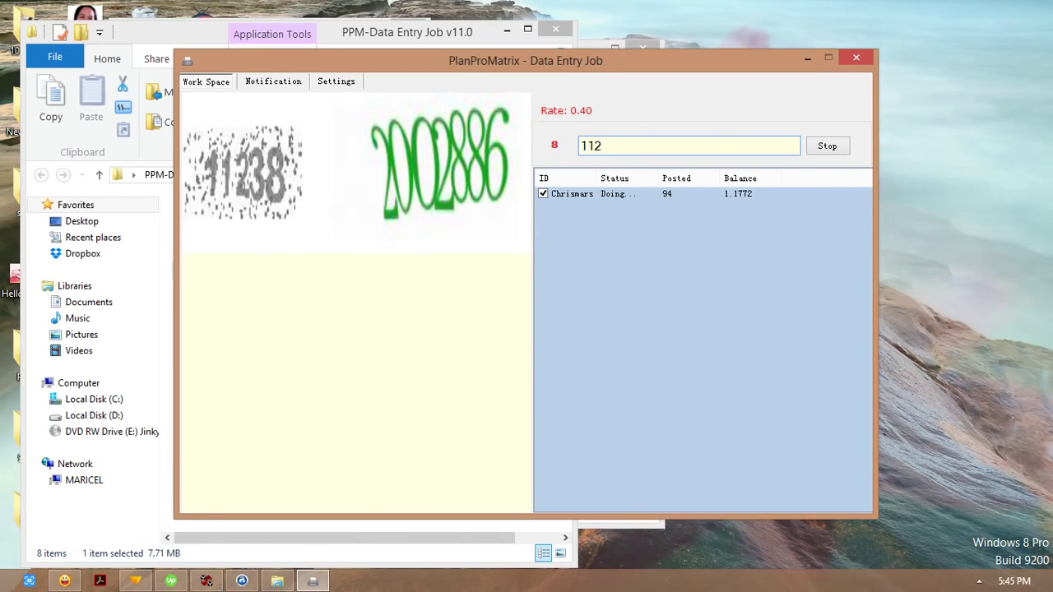
text(38 2002)
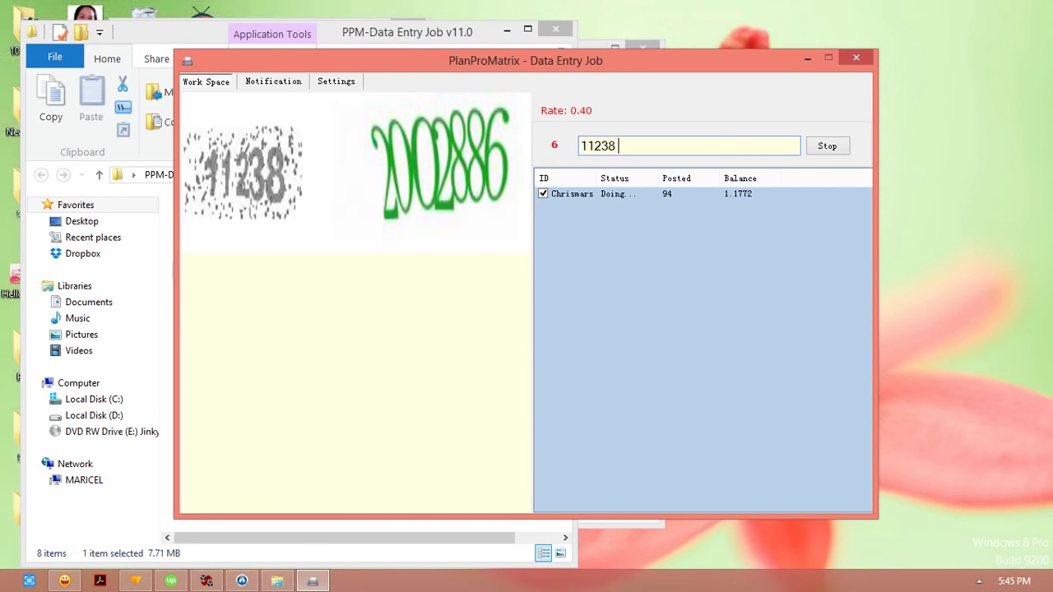
text(886)
key(Return)
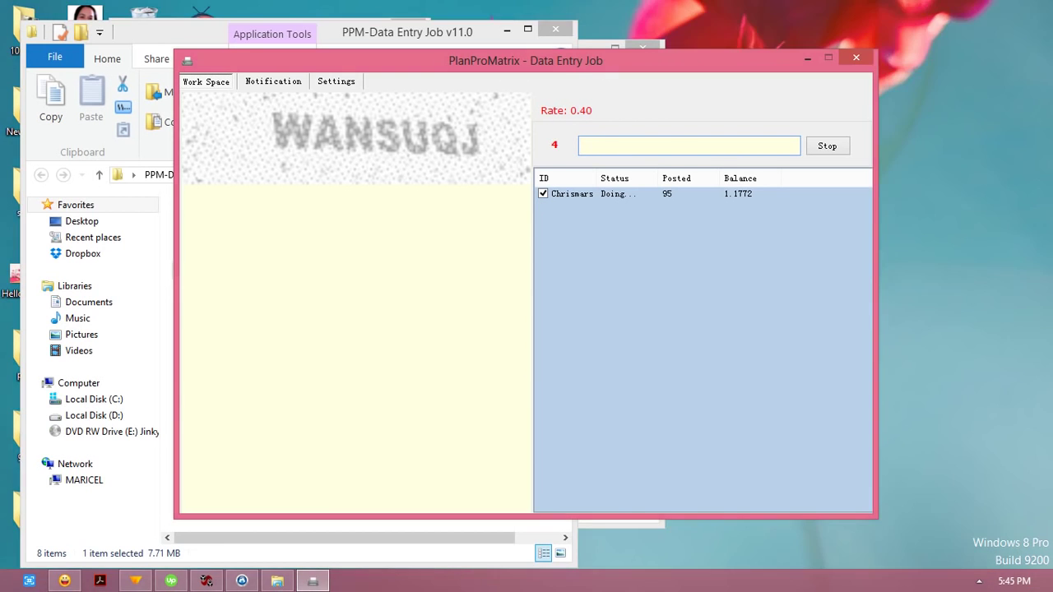
text(WANSUQJ)
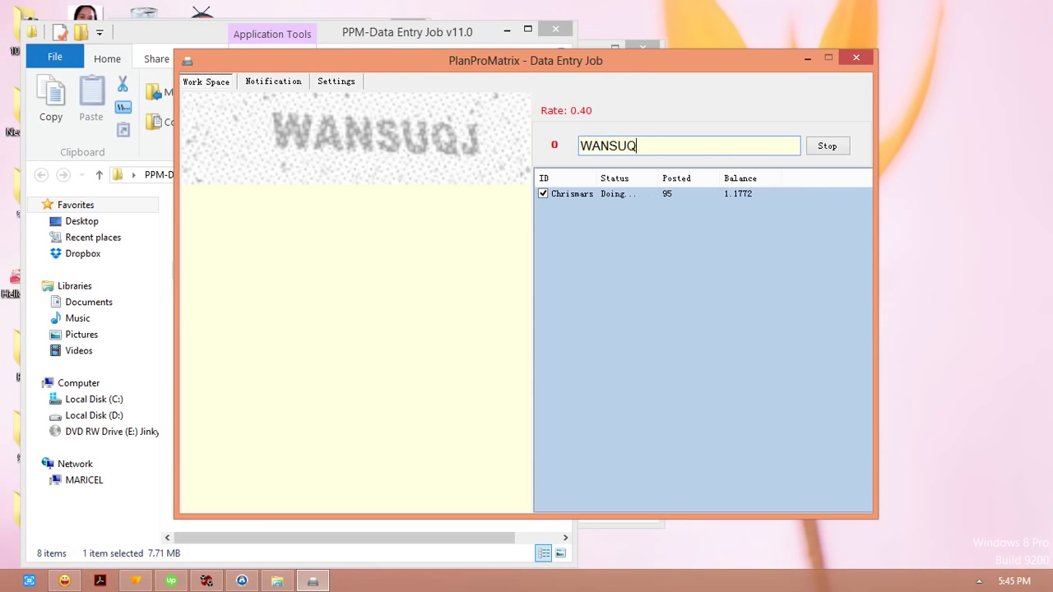
key(Return)
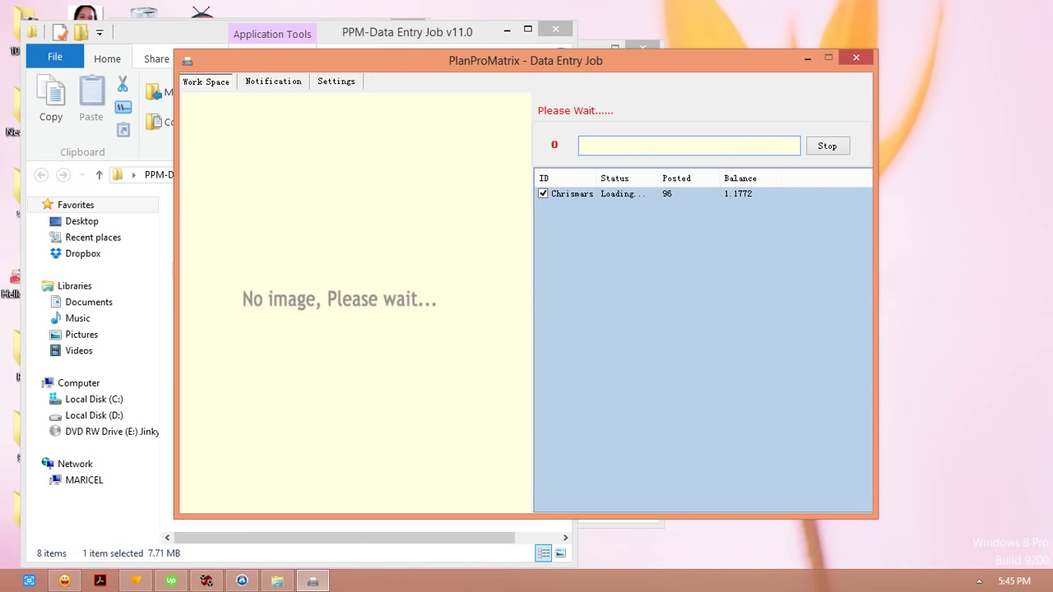
Step: Post Hk28Pf, thywftu ktvrrnym and KTMQ, then skip the unreadable captcha
text(Hk)
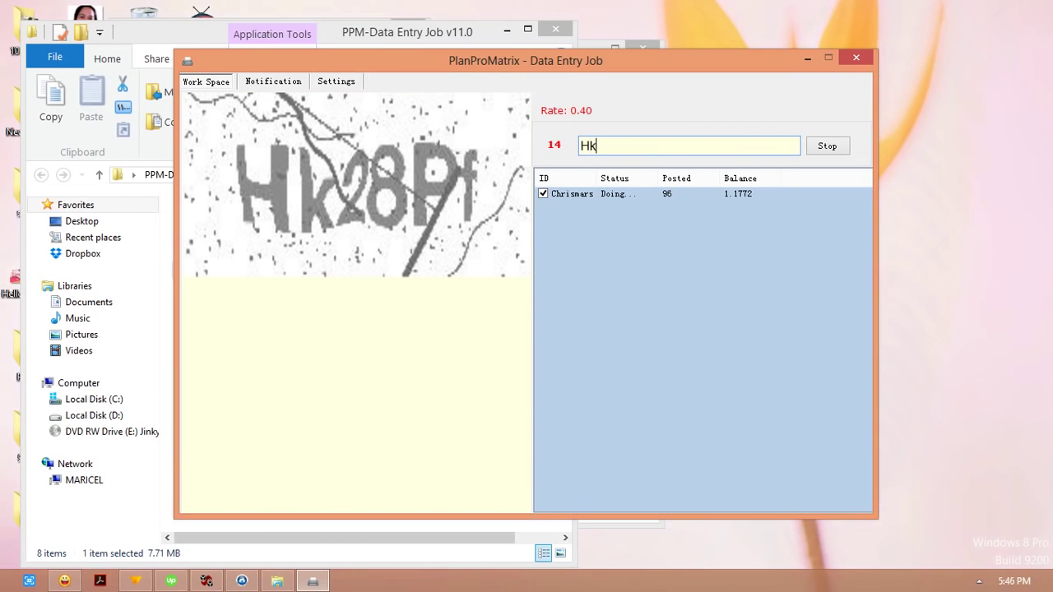
text(28Pf)
key(Return)
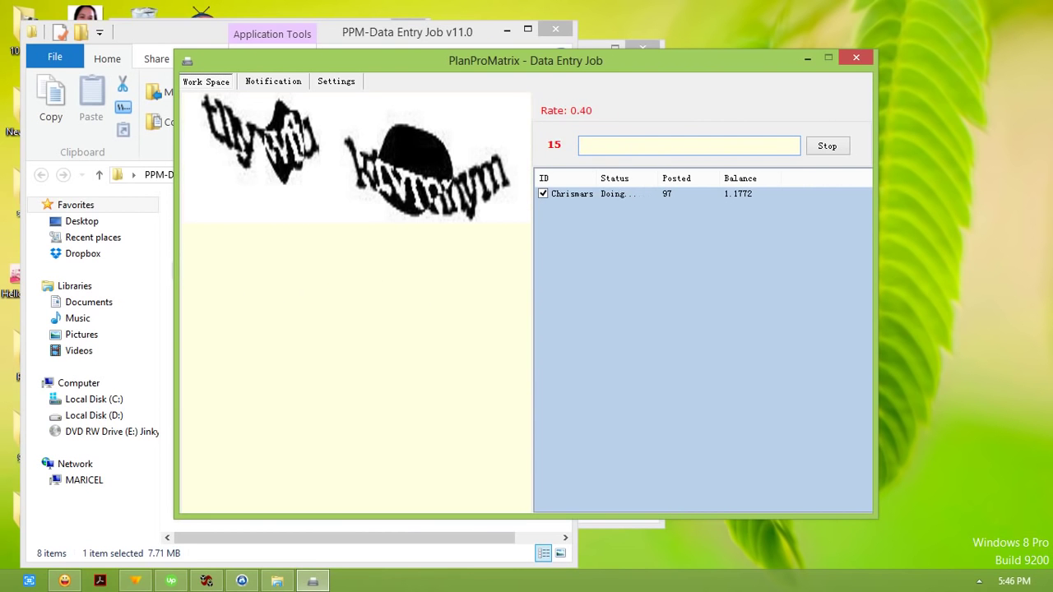
text(thywf)
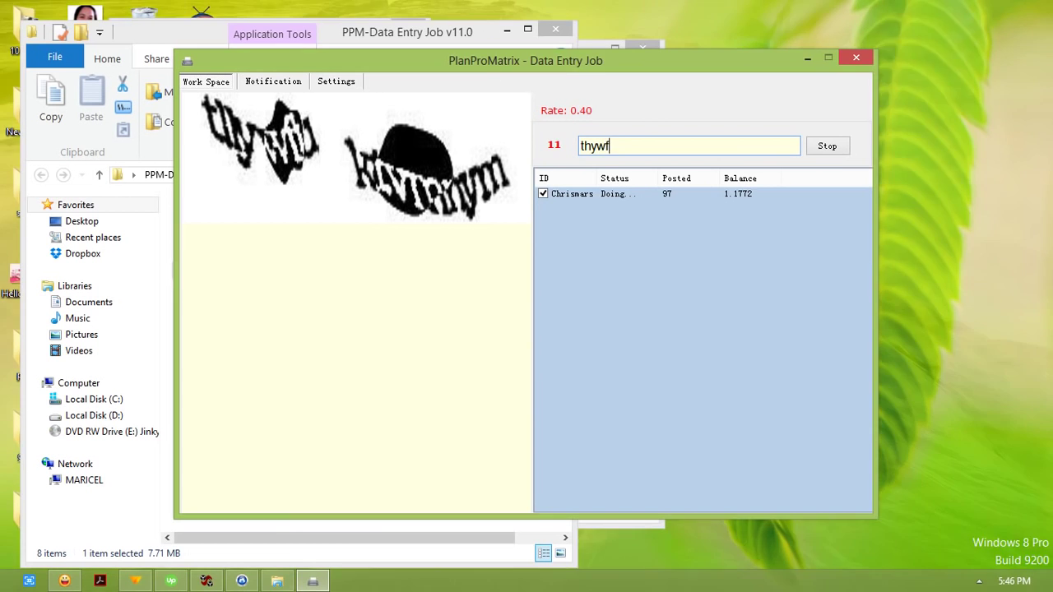
text(tu kt)
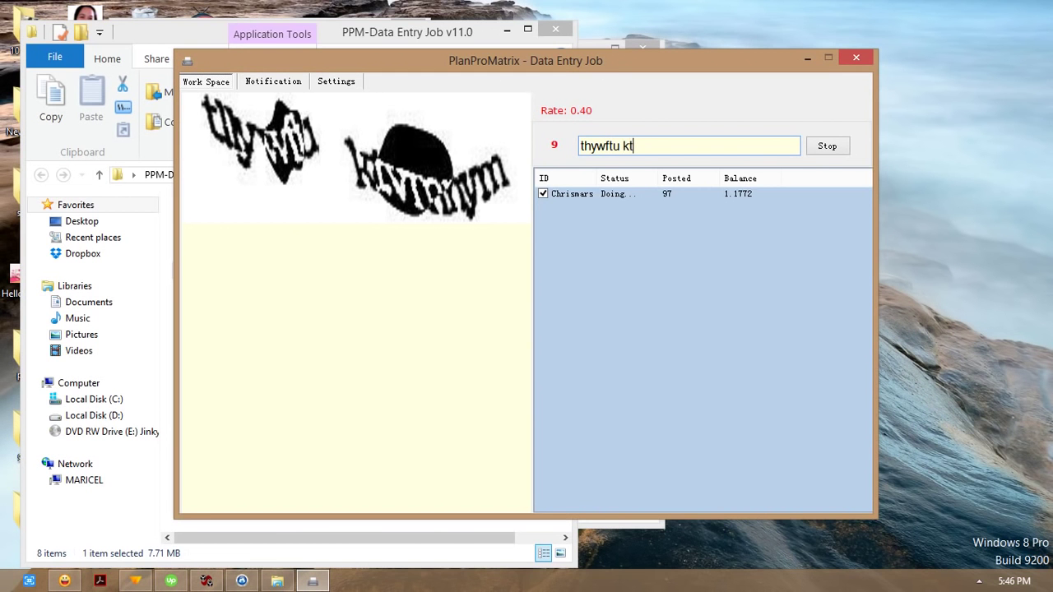
text(vrrnym)
key(Return)
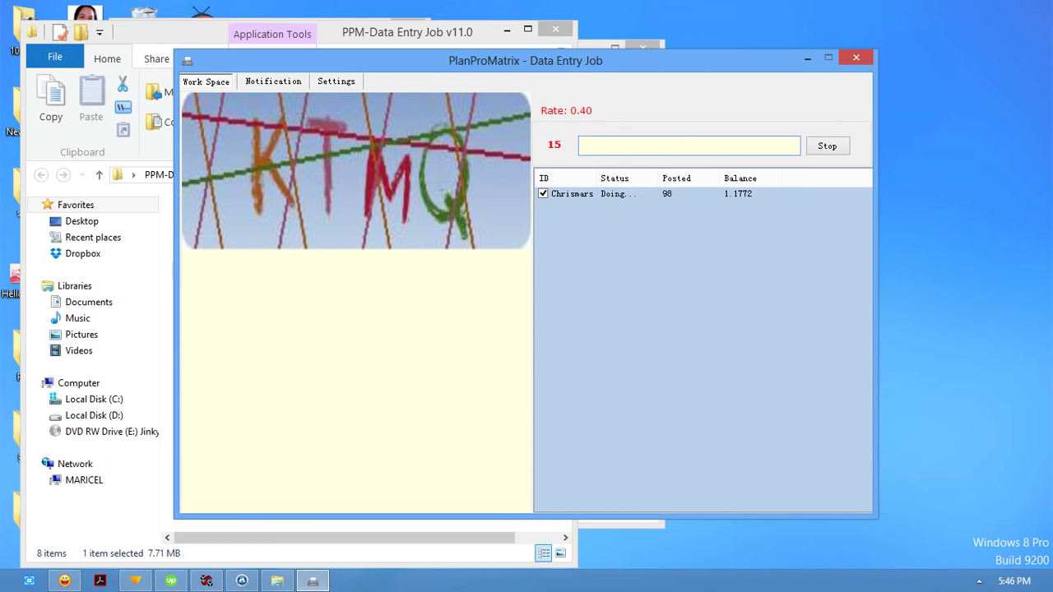
text(KTMQ)
key(Return)
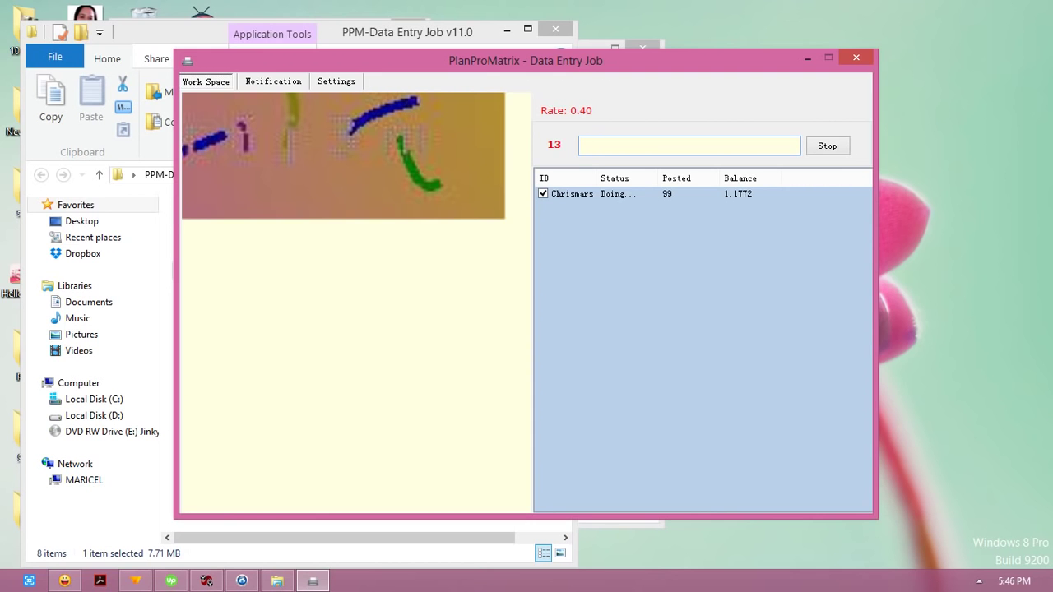
key(Return)
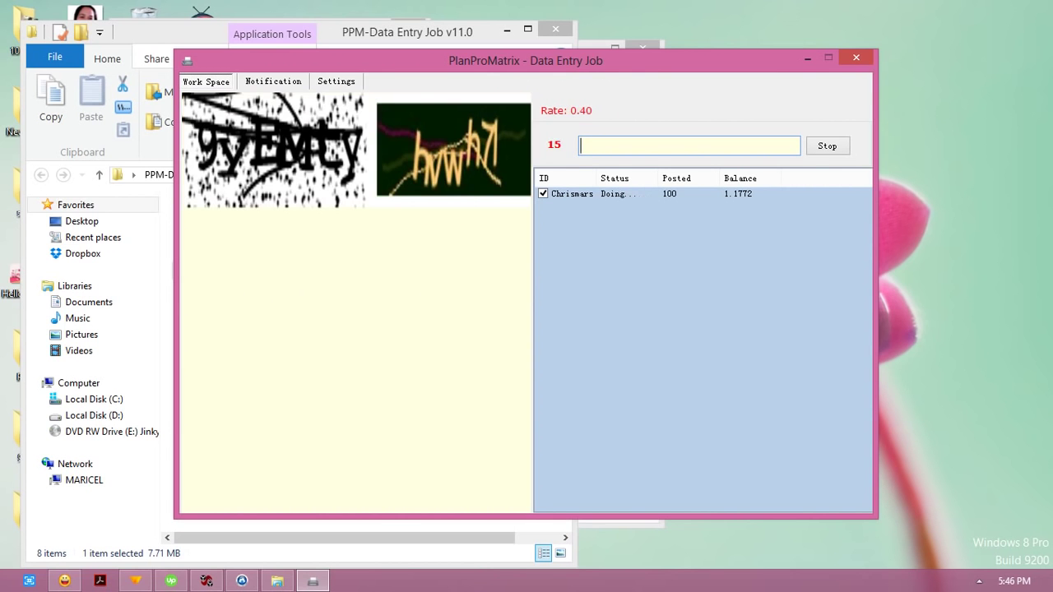
Step: Post 9yEMty hvwh7, f4vn6n and hot, then enter '40+4=?' for the next captcha
text(9y)
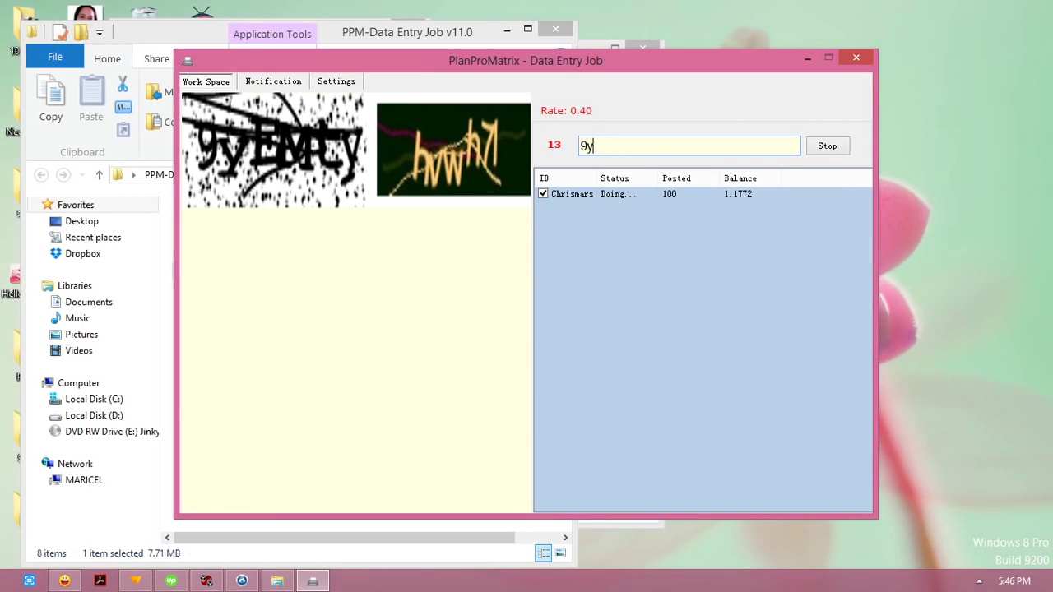
text(EMt)
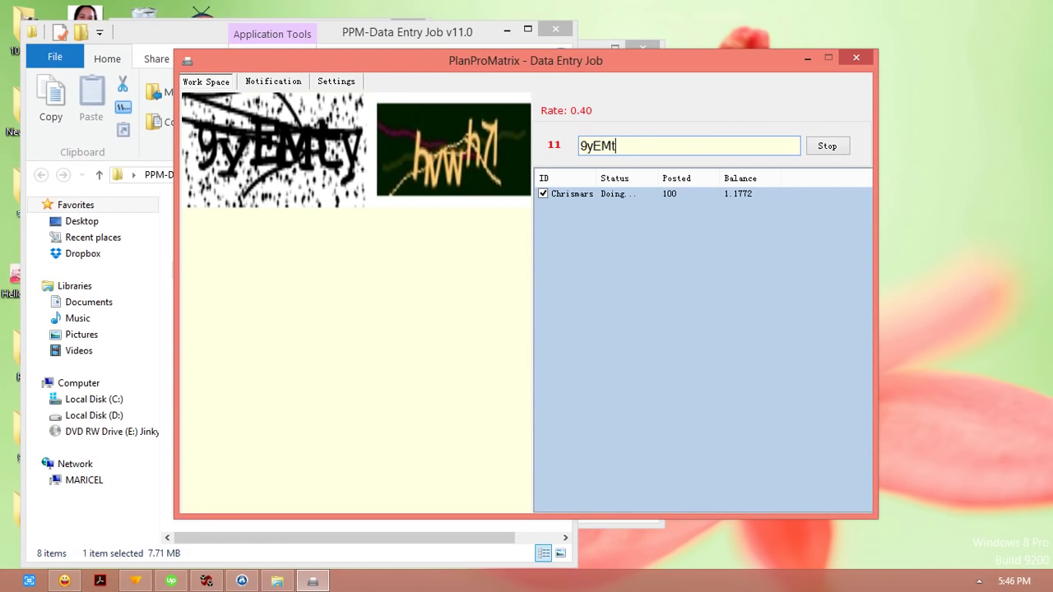
text(y hvwh7)
key(Return)
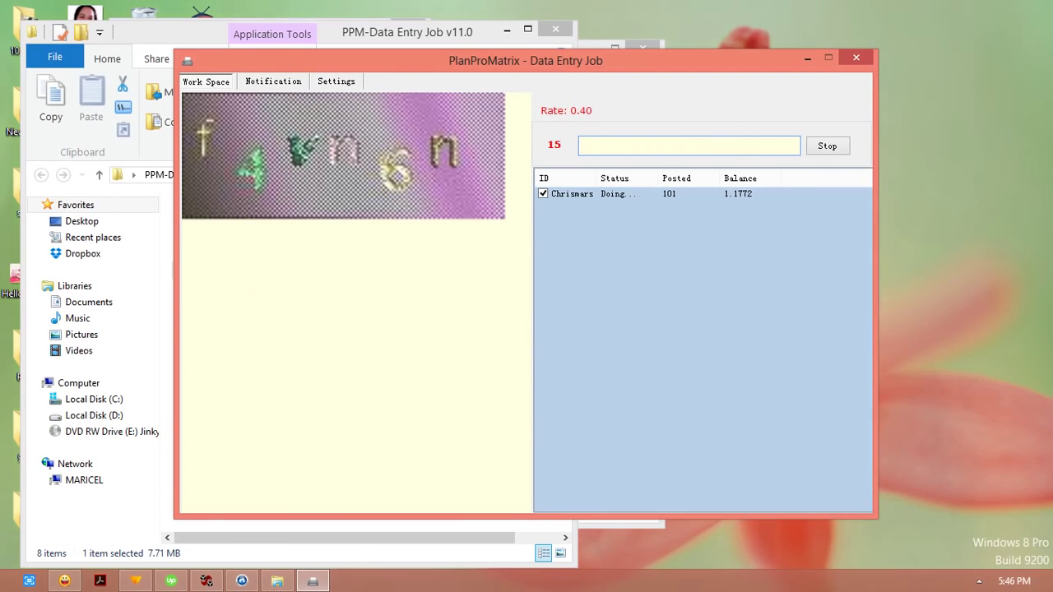
text(f4vn6n)
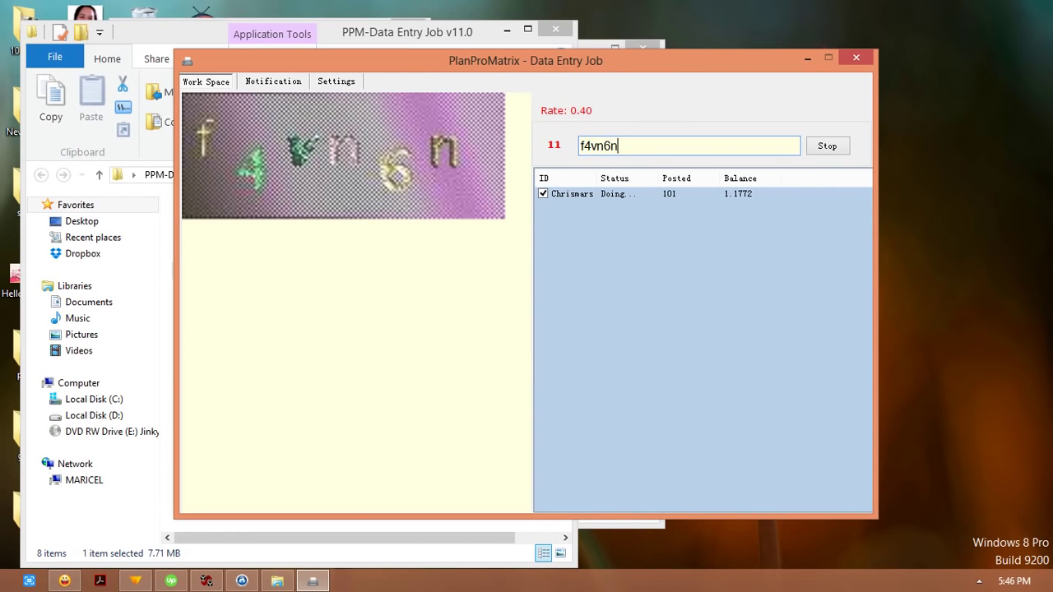
key(Return)
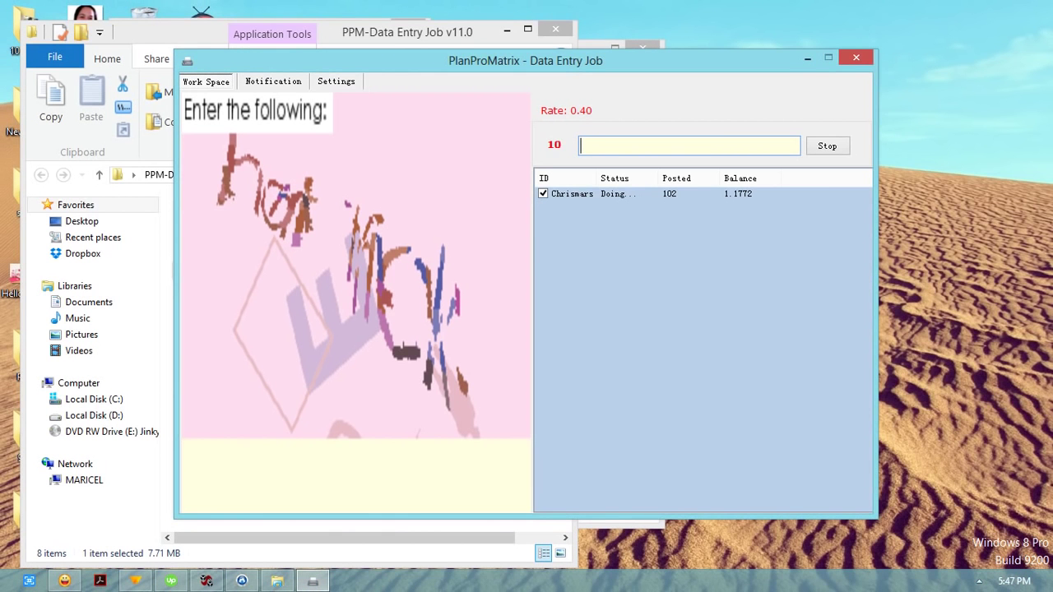
text(hot)
key(Return)
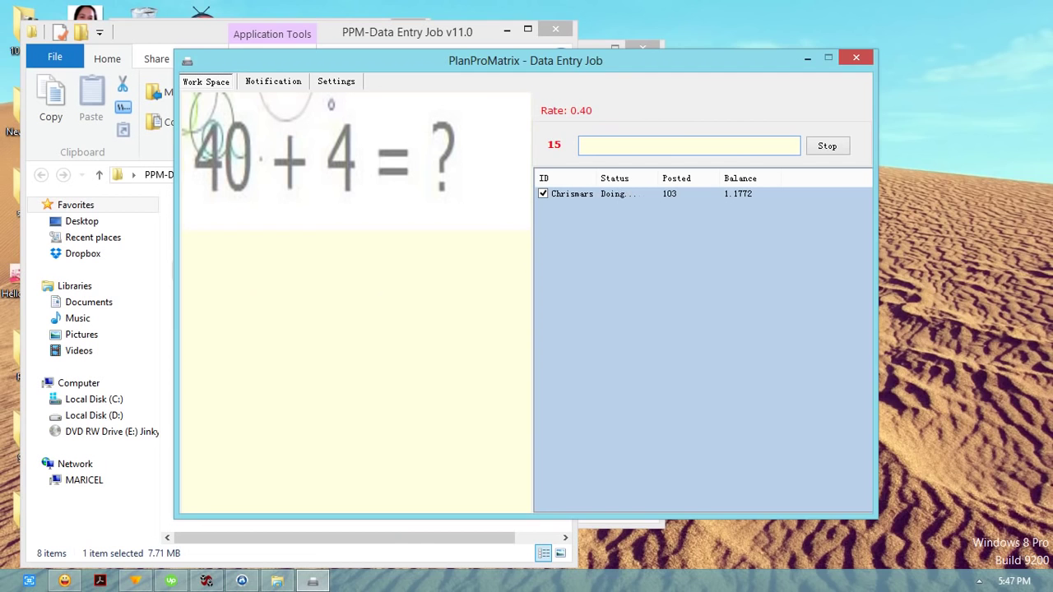
text(40+)
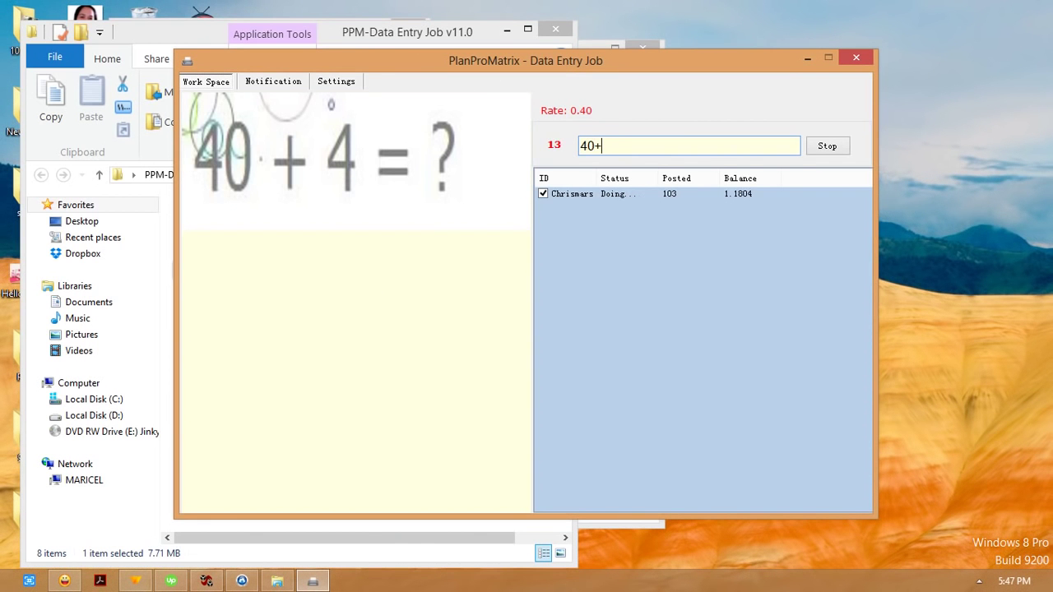
text(4)
text(=?)
key(Return)
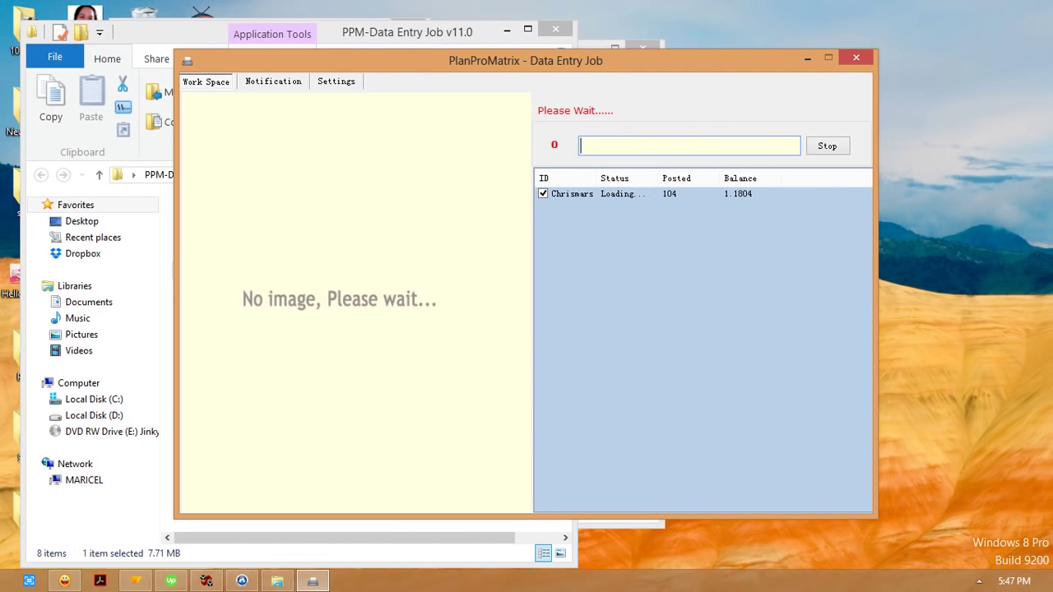
text(ktx)
key(BackSpace)
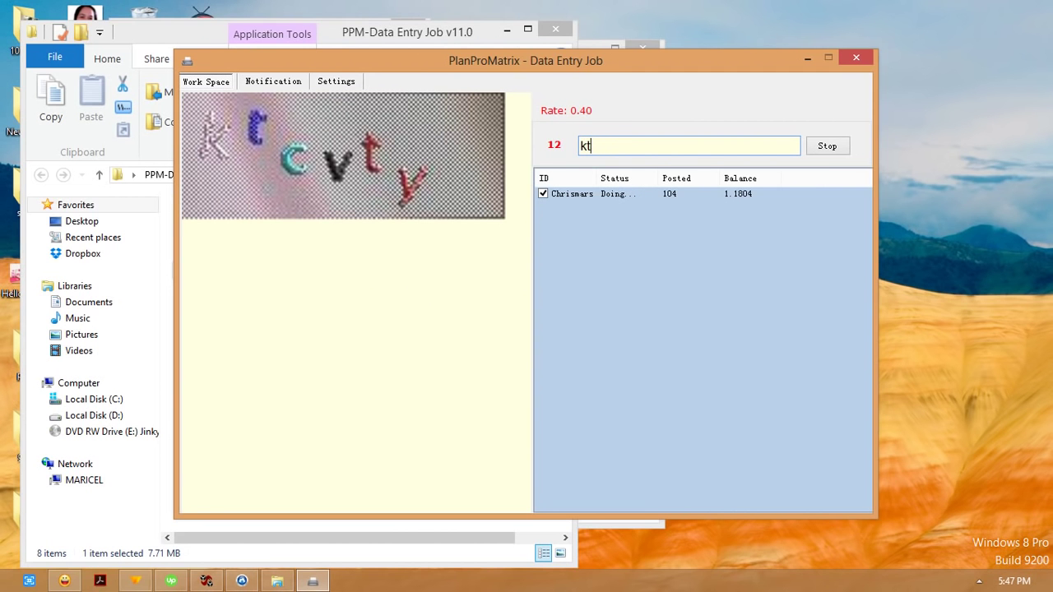
text(cvty)
key(Return)
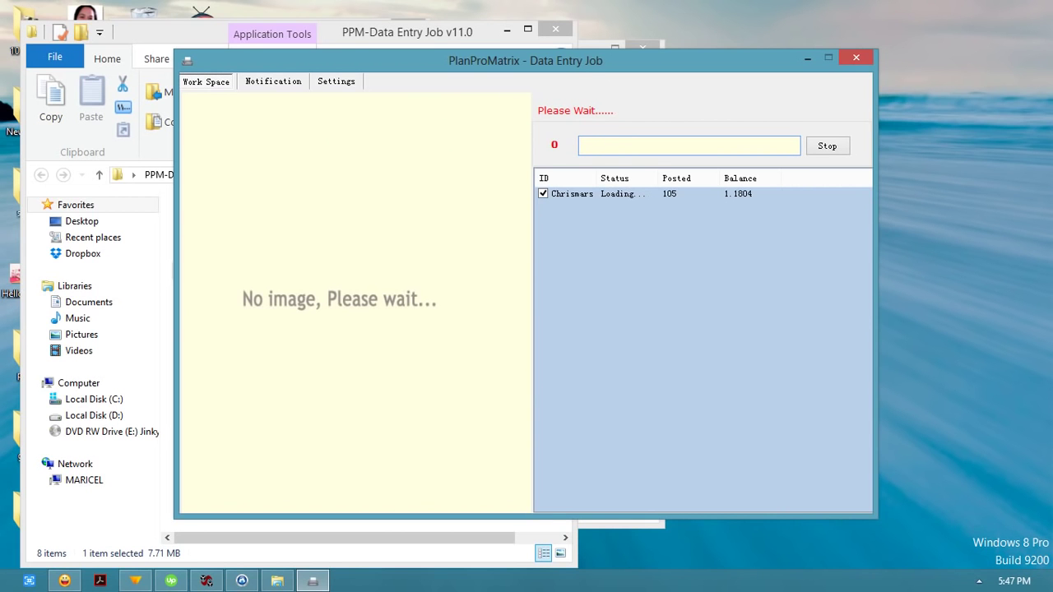
text(flene)
key(Return)
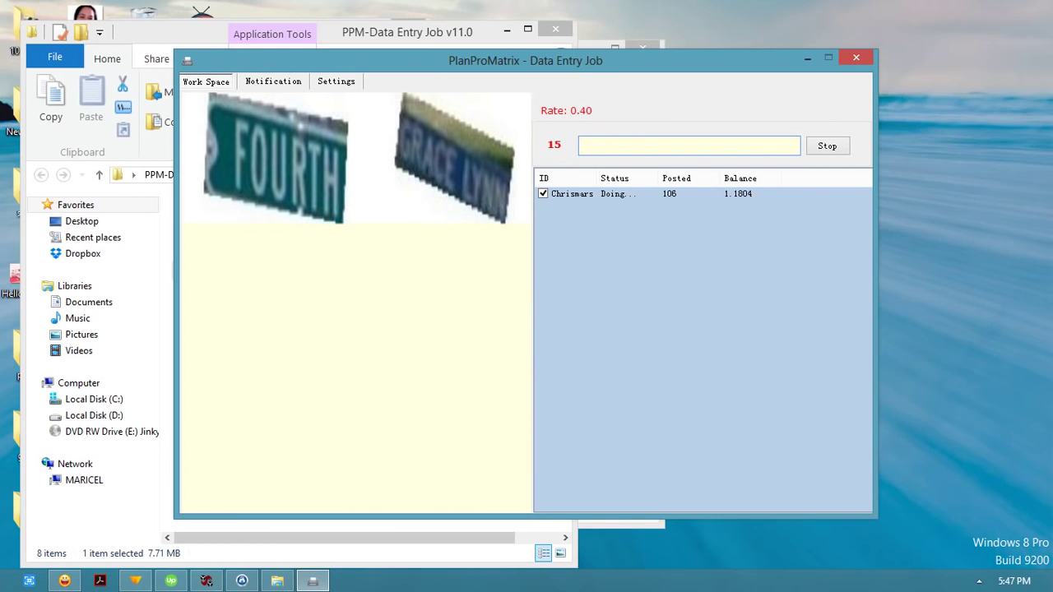
text(FOUR)
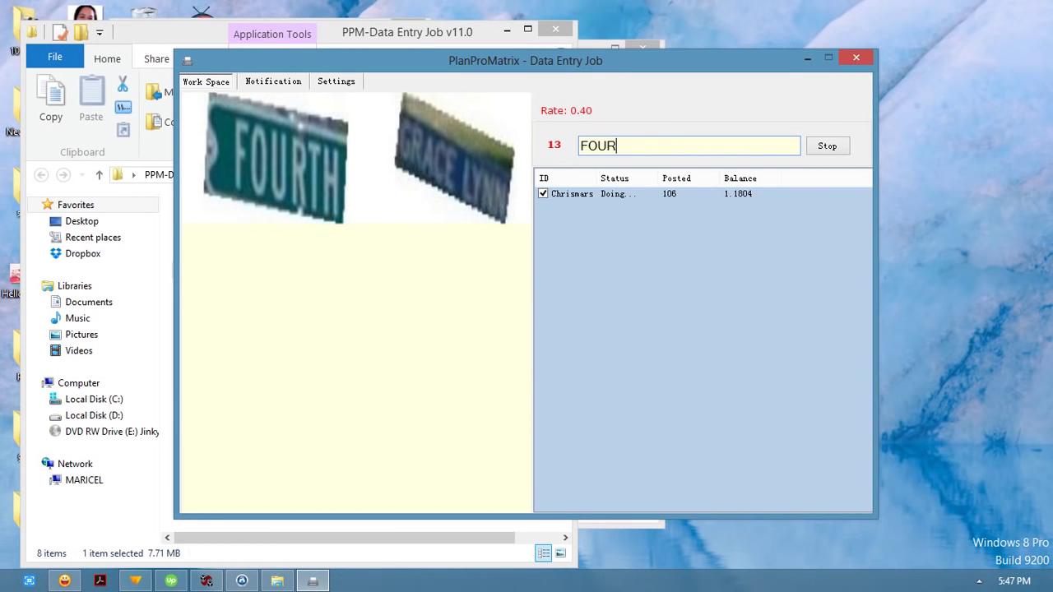
text(TH GRACE LYNN)
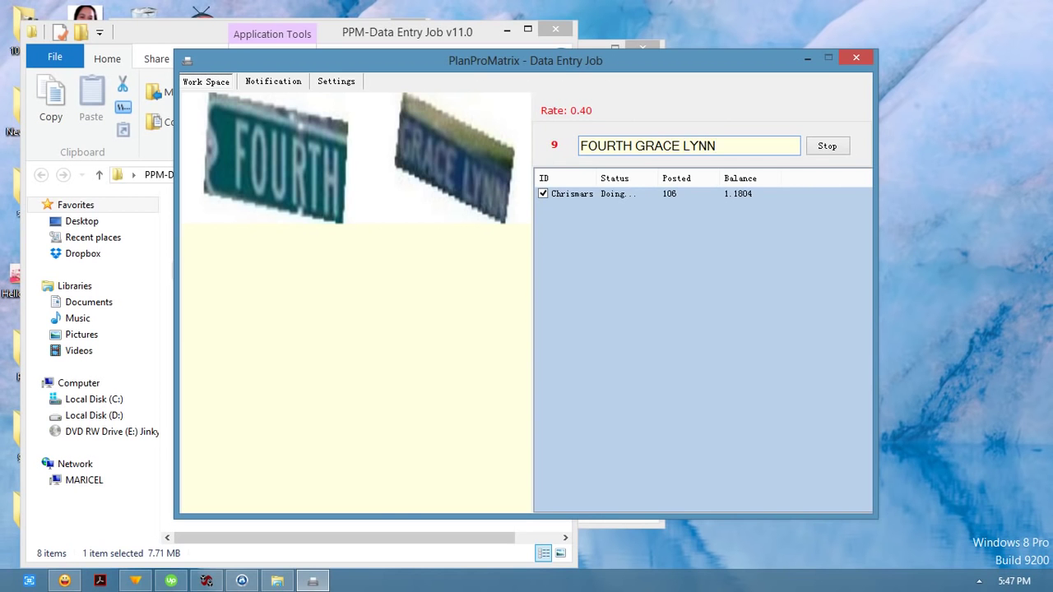
key(Return)
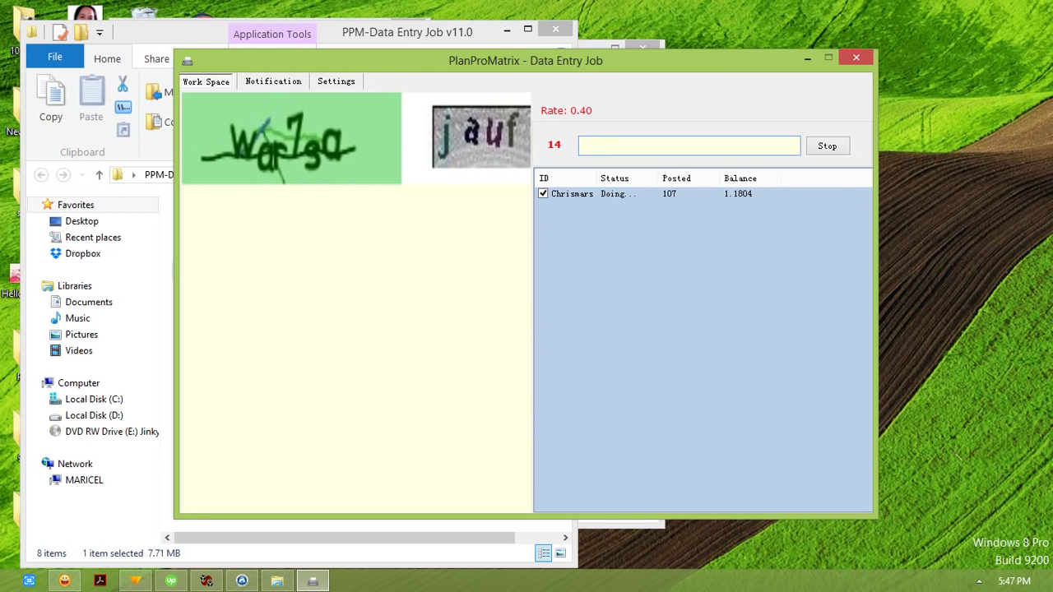
Step: Post the captcha answers war73a jauf, keypers and r2kbg
text(war73a)
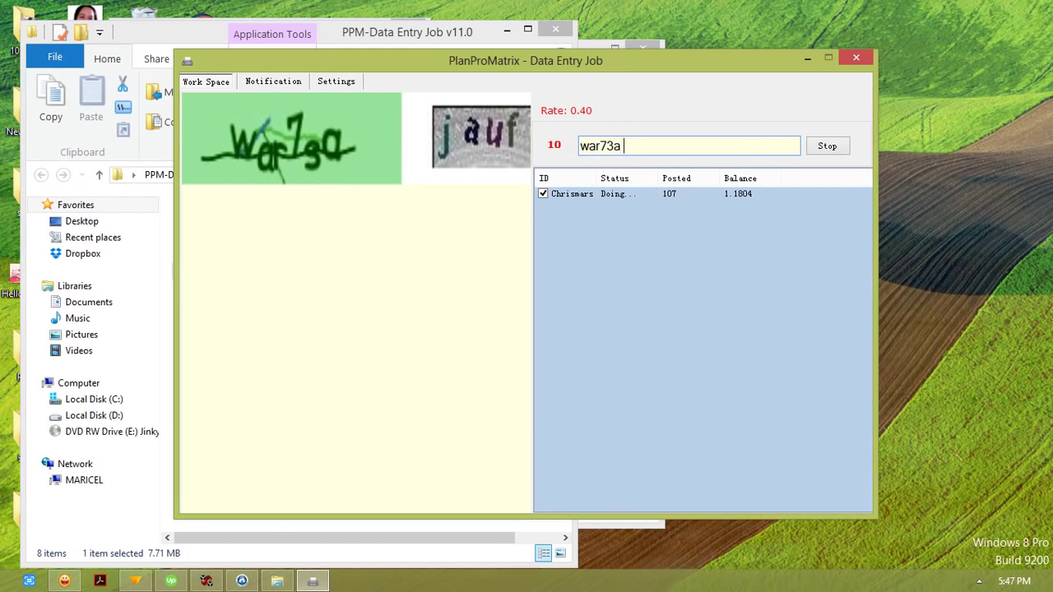
text( jauf)
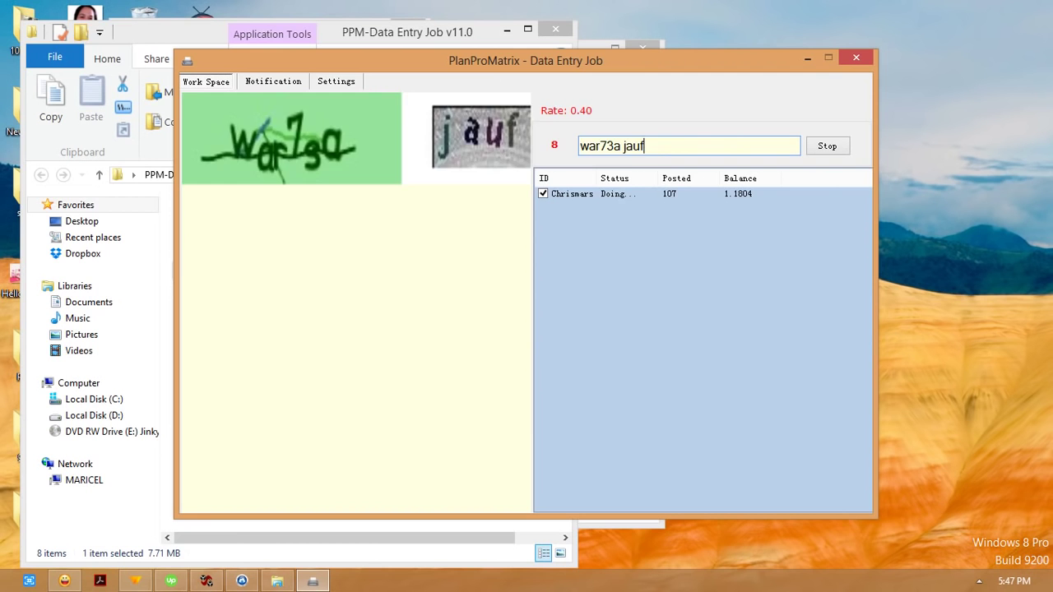
key(Return)
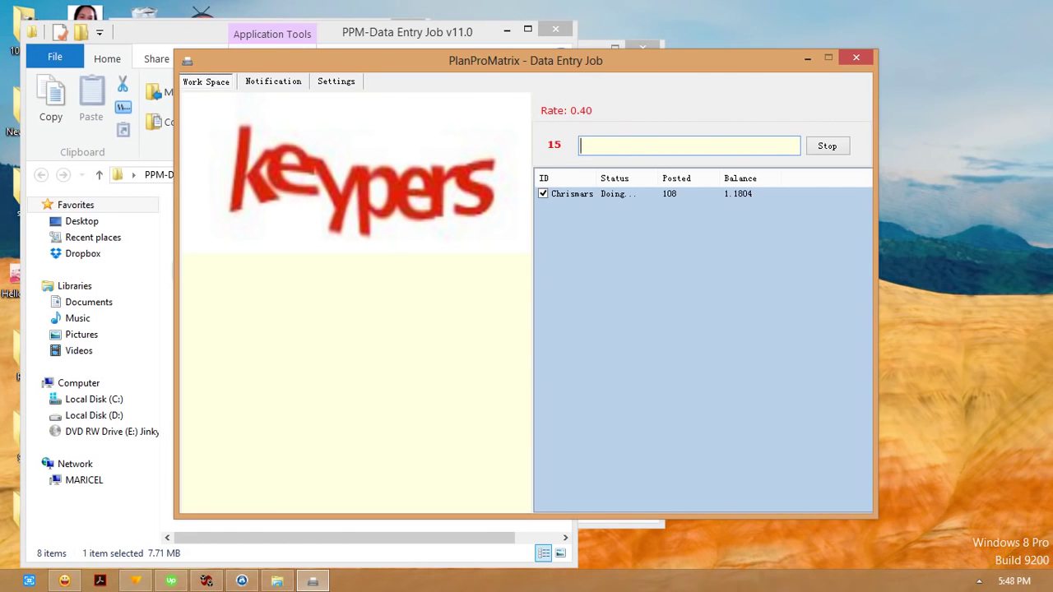
text(keypers)
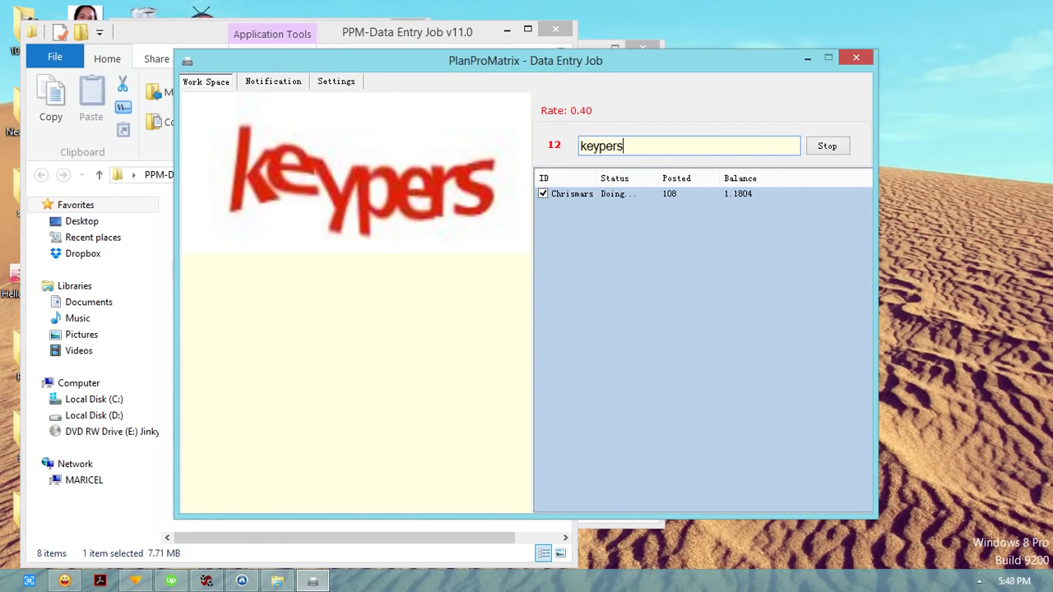
key(Return)
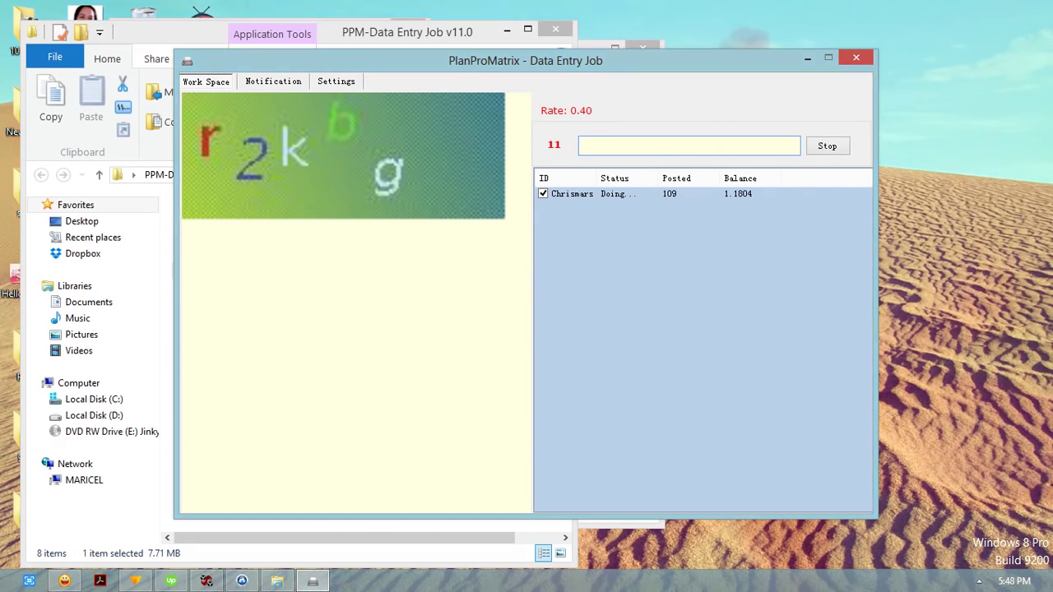
text(r2kbg)
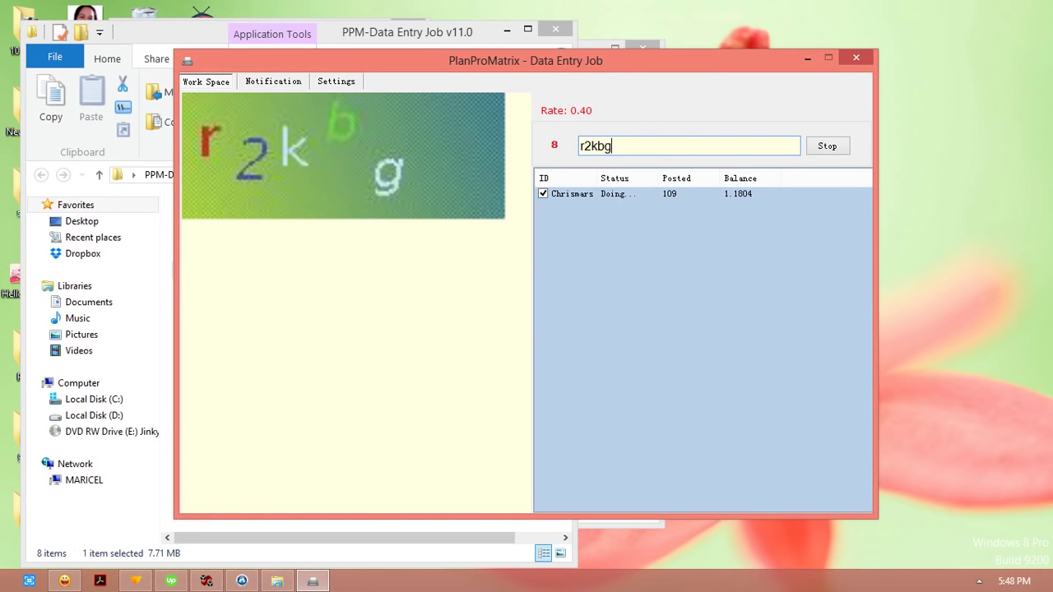
key(Return)
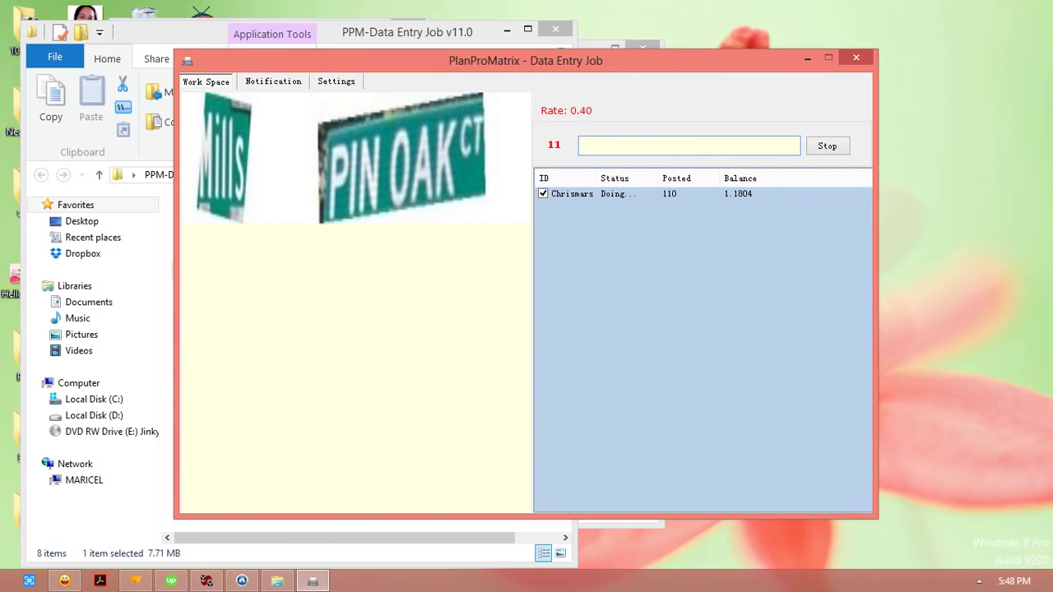
Step: Post the answers Mills PIN OAK CT, w85mw, hv3f62 and gjw2j, fixing typos
text(Mil)
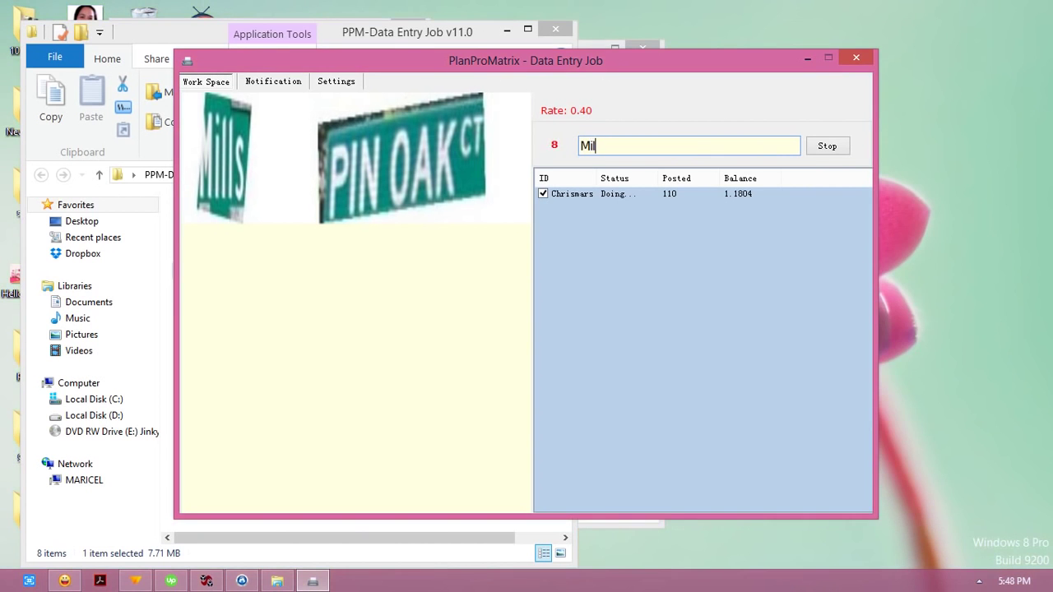
text(ls PINK)
key(BackSpace)
text(OAK CT)
key(Return)
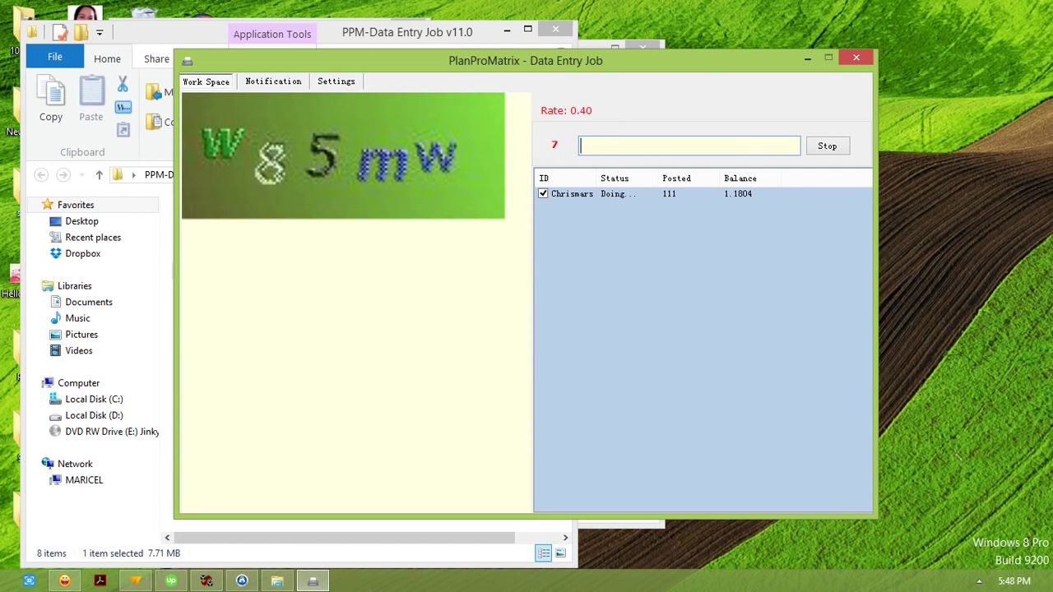
text(w8)
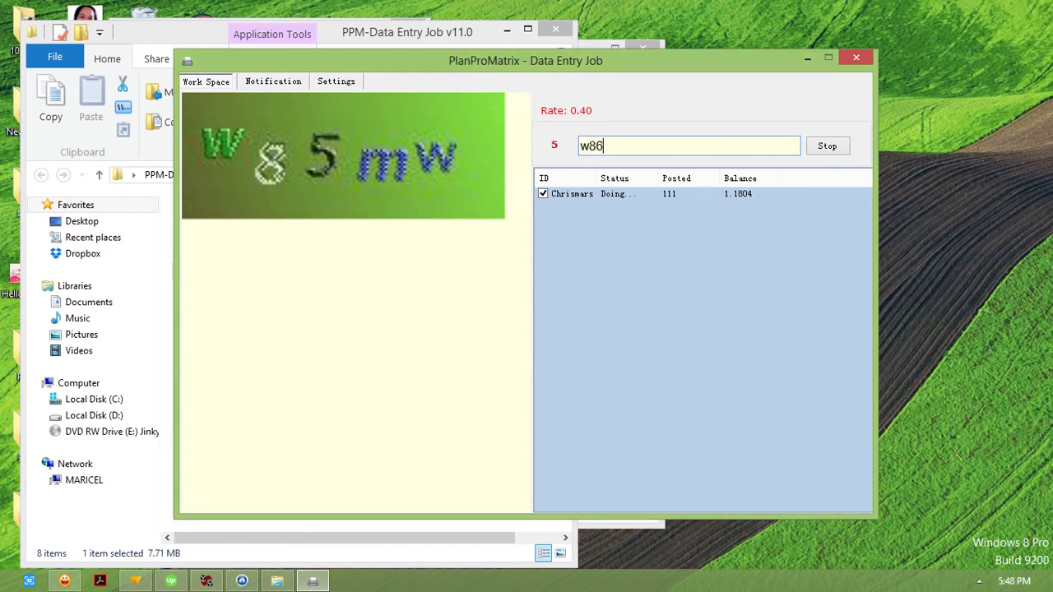
text(5mw)
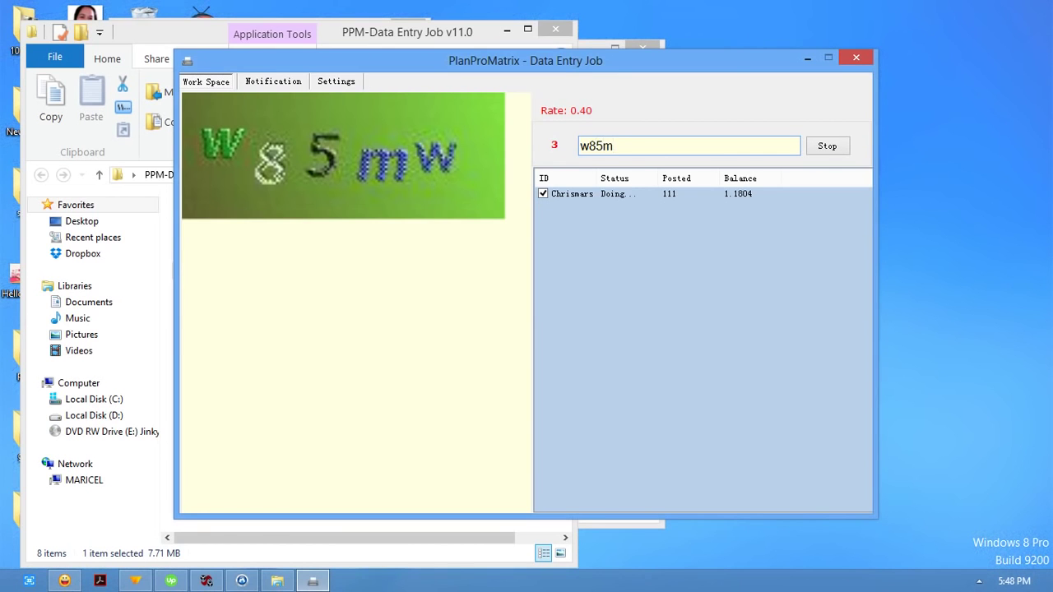
key(Return)
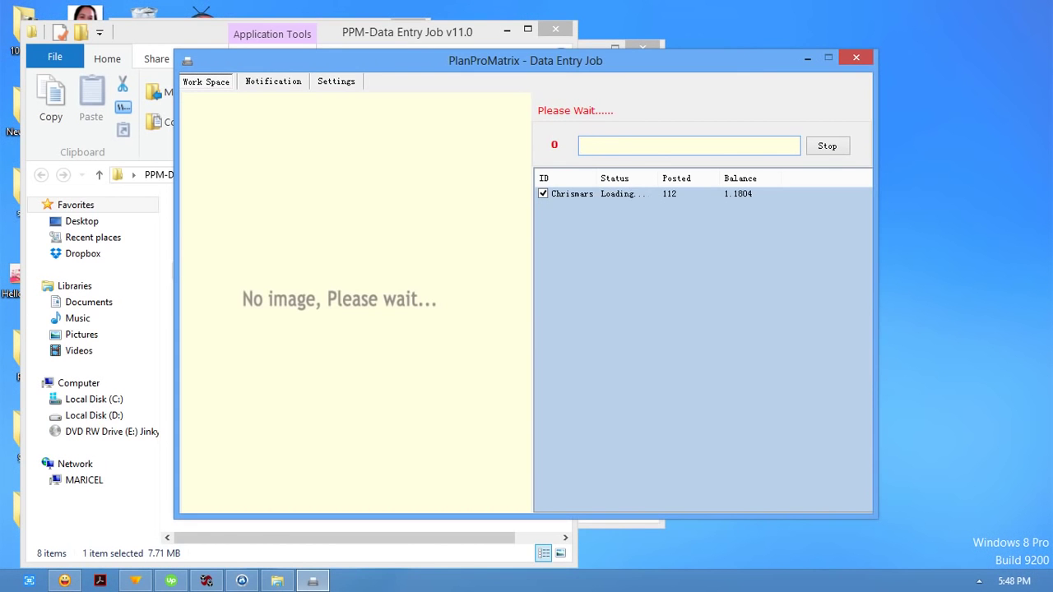
text(hv3f62)
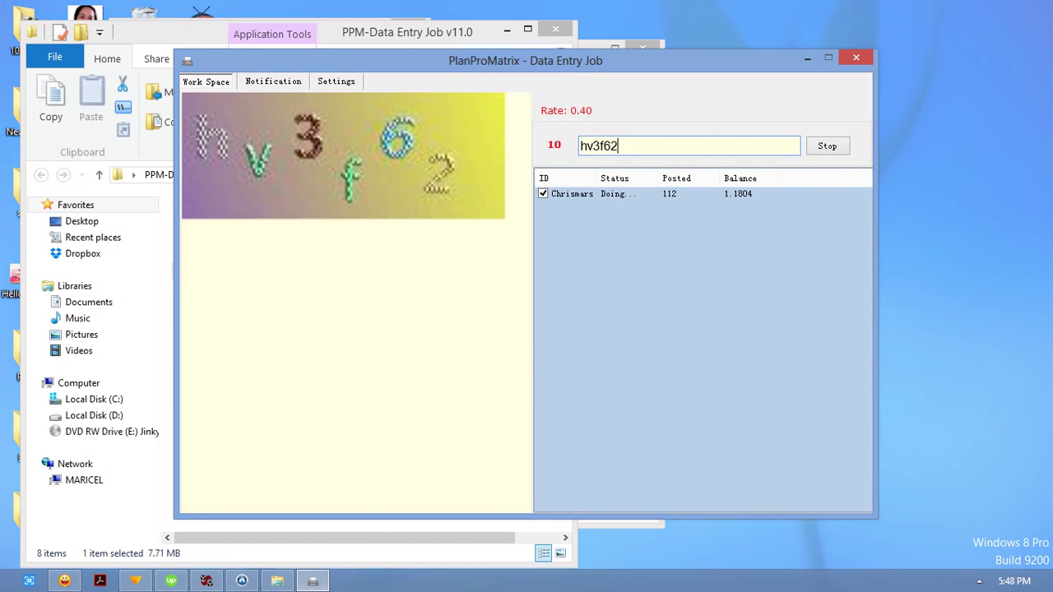
key(Return)
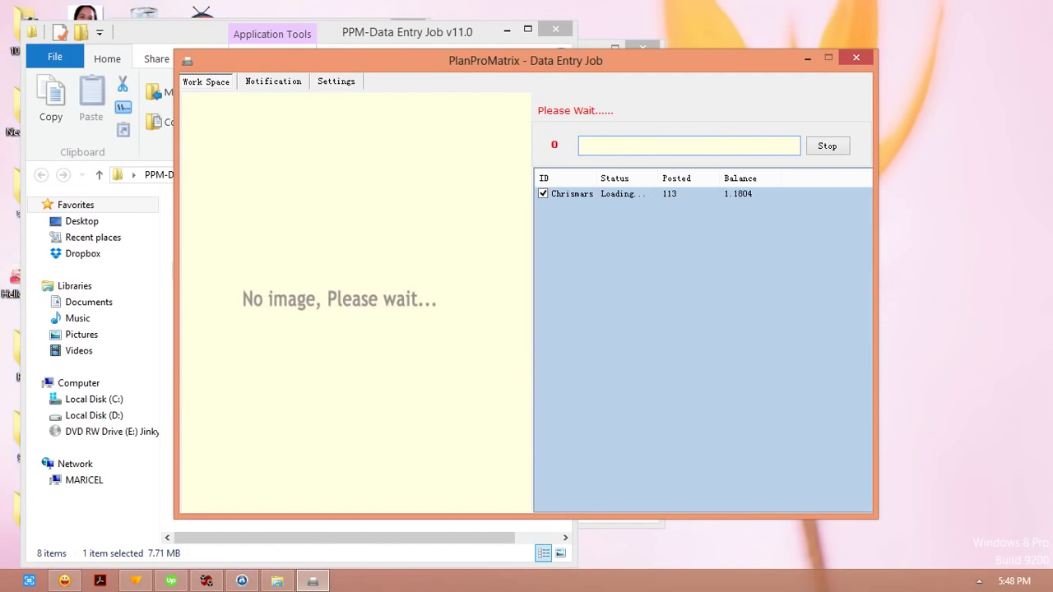
text(9)
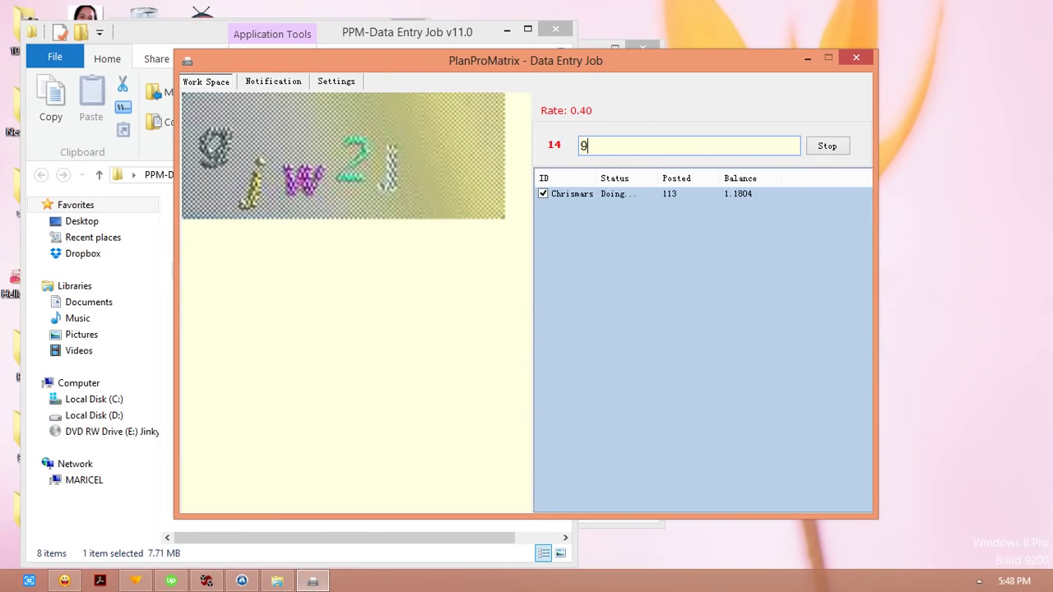
key(BackSpace)
text(gjw2j)
key(Return)
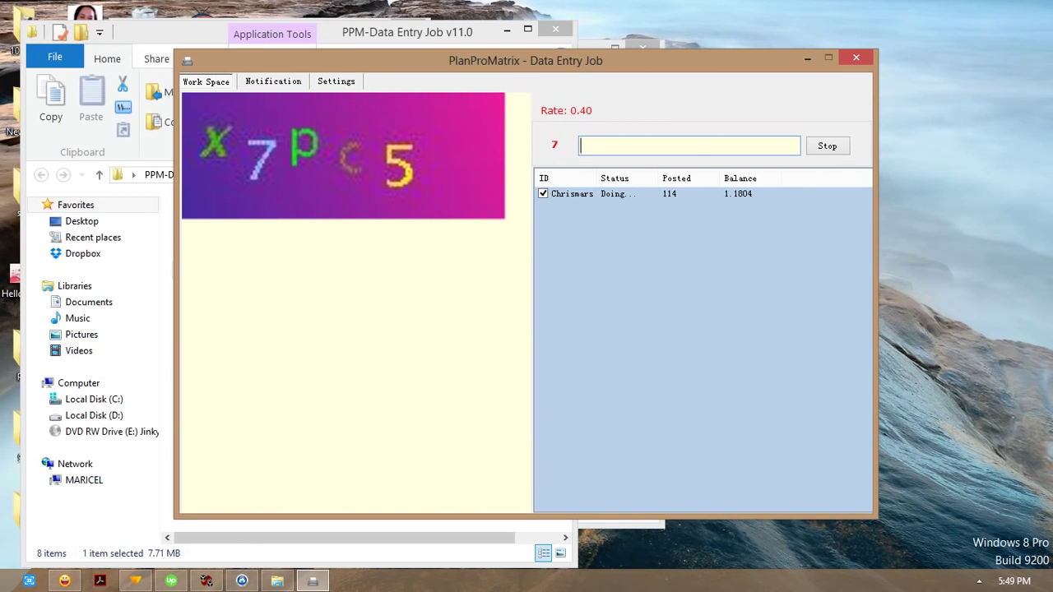
Step: Post the answers x7pc5, salt and pepper, STOP RD and stepped fishoug
text(x)
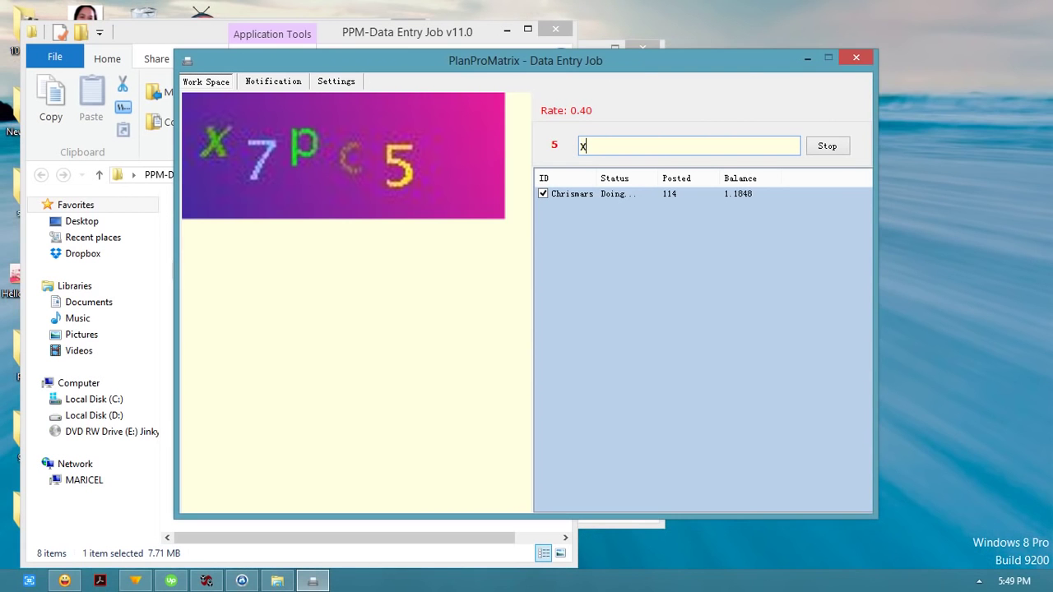
text(7pc5)
key(Return)
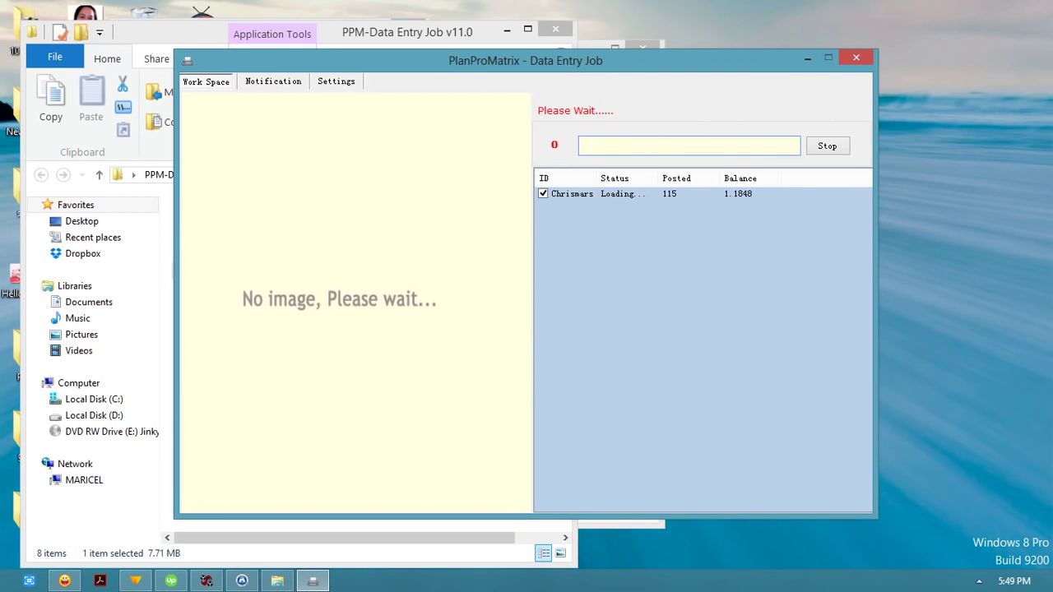
text(salt an)
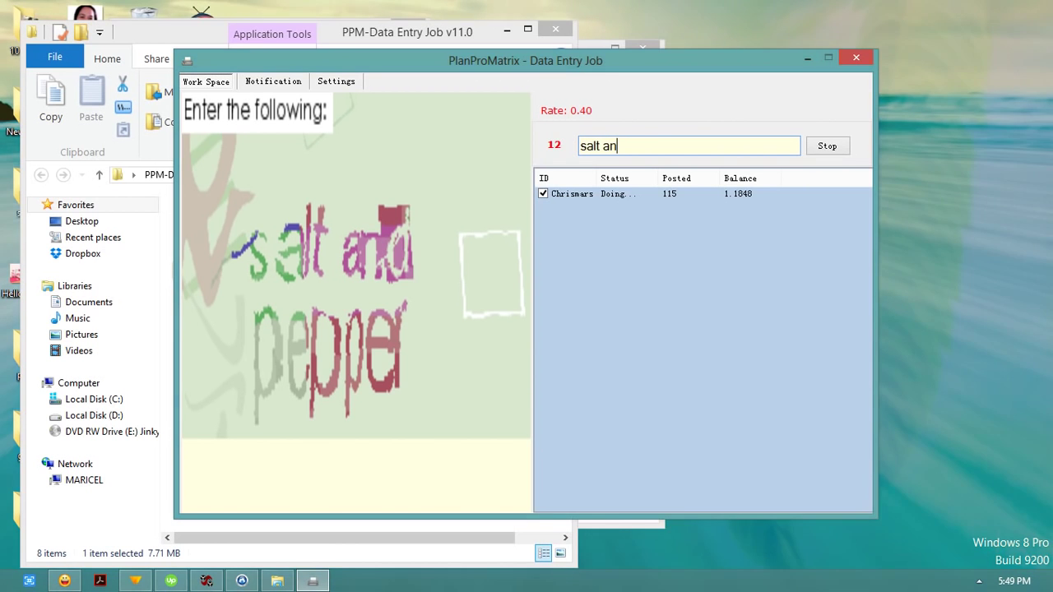
text(d pepper)
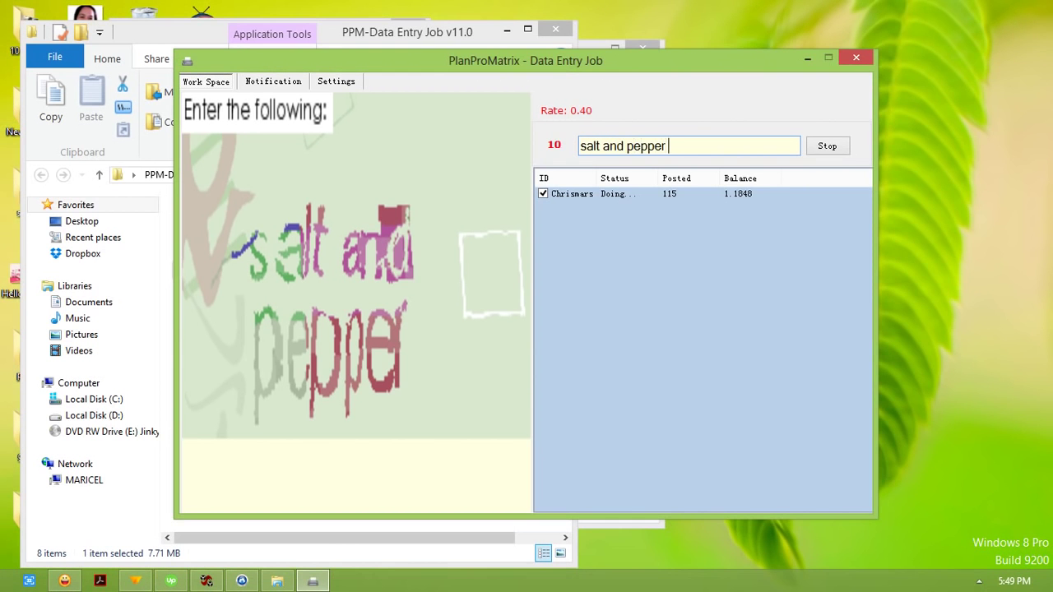
key(Return)
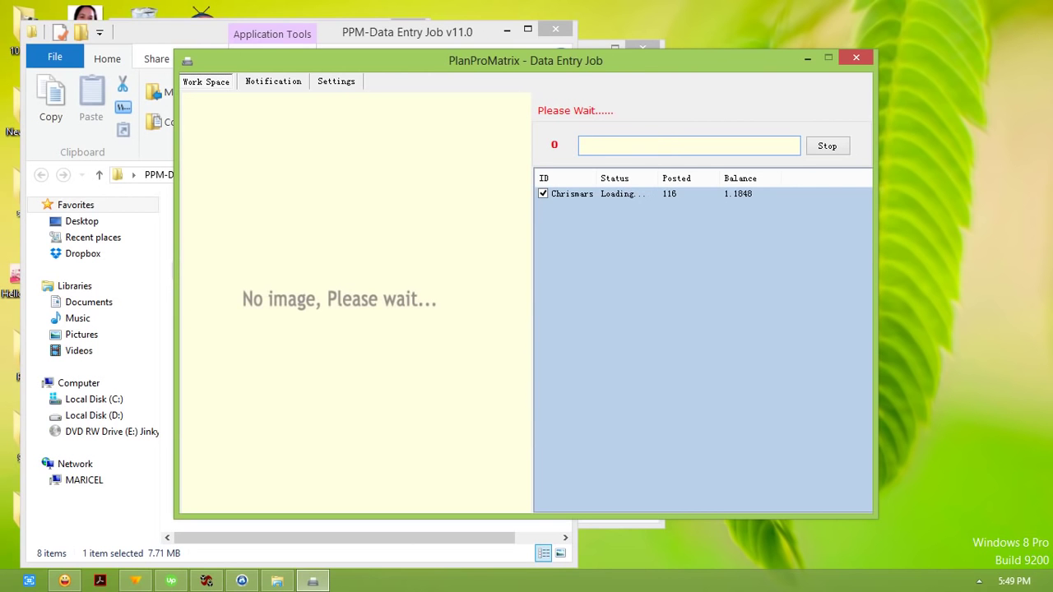
text(STOP)
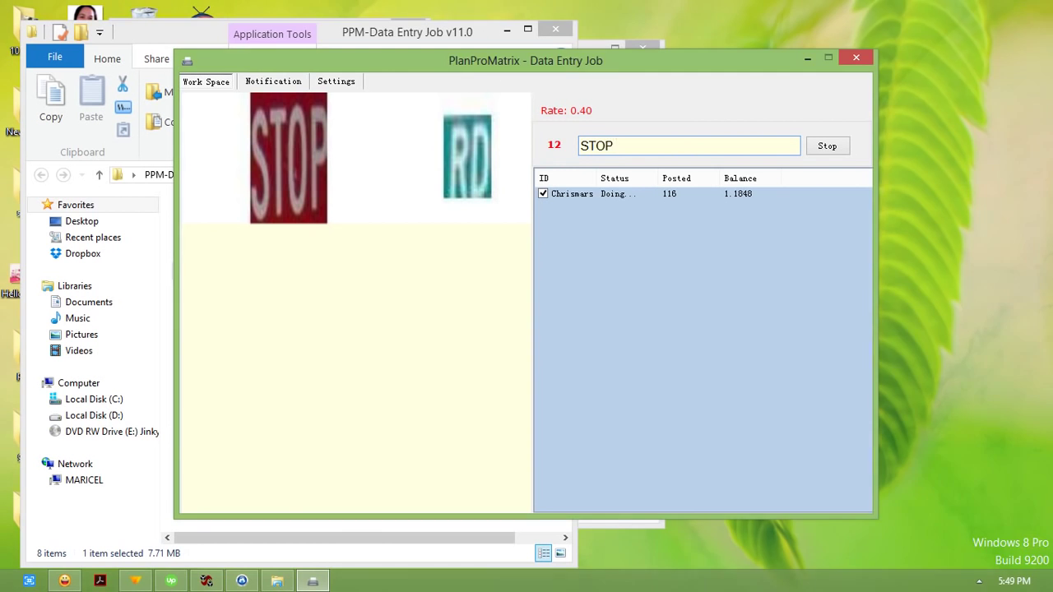
text( RD)
key(Return)
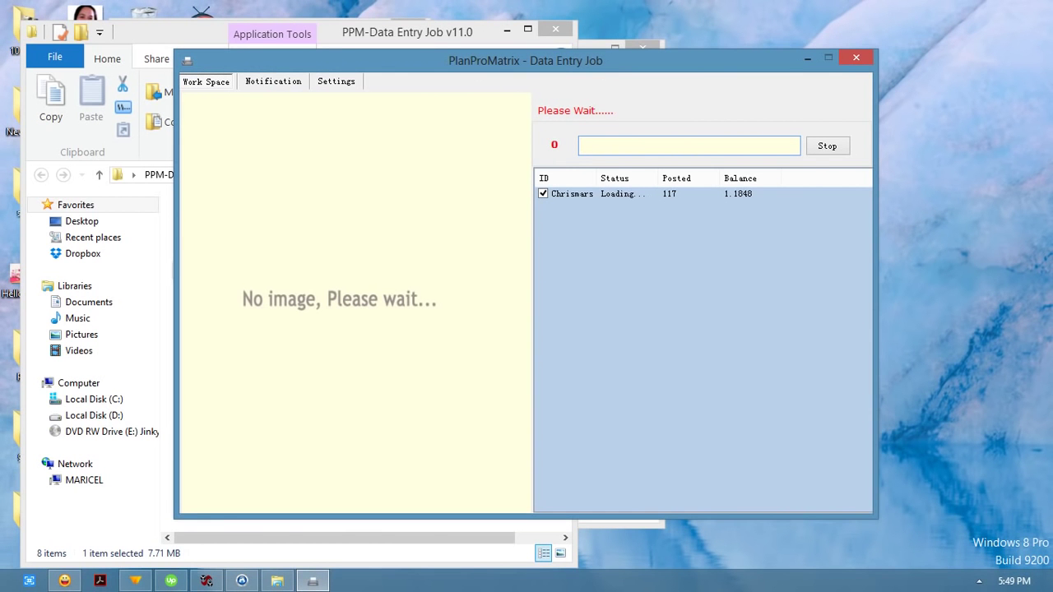
text(ste)
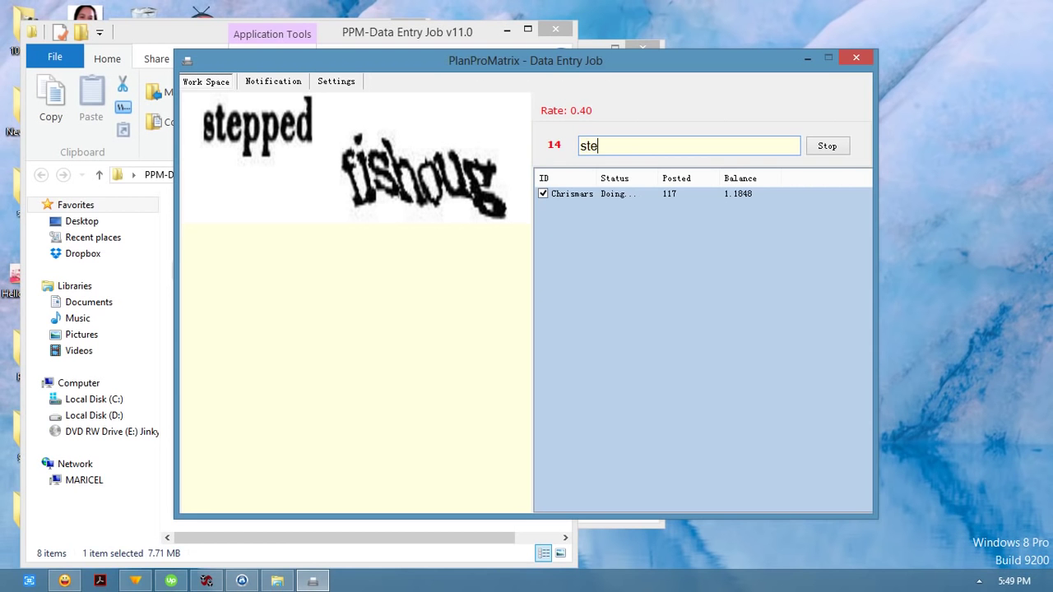
text(pped fishoug)
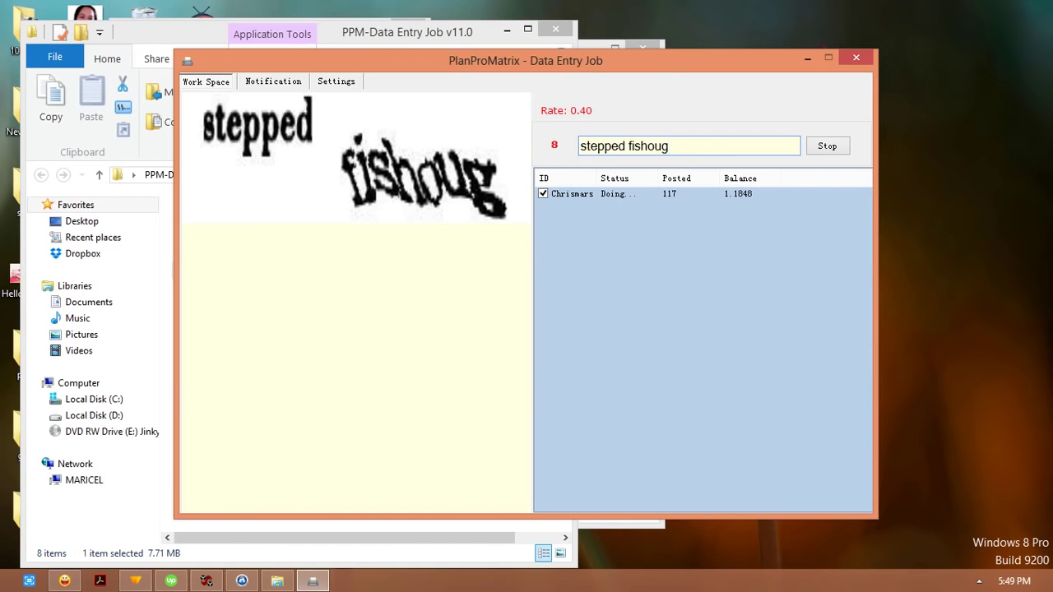
key(Return)
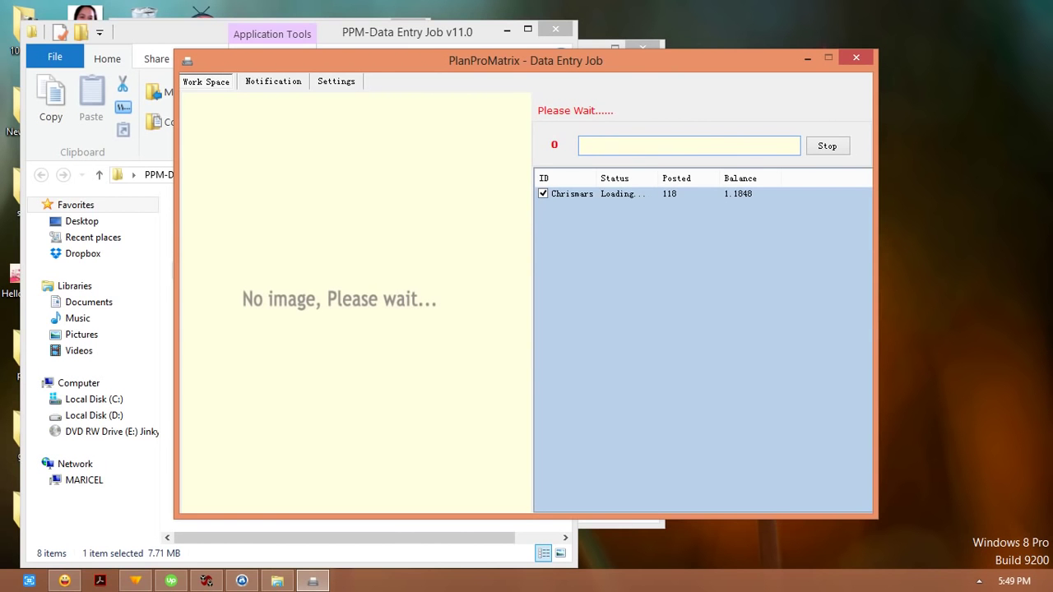
Step: Post 1323, b35924, omaclinsl 99073 and 93tnc, then enter f7r4rm for the next
text(1323)
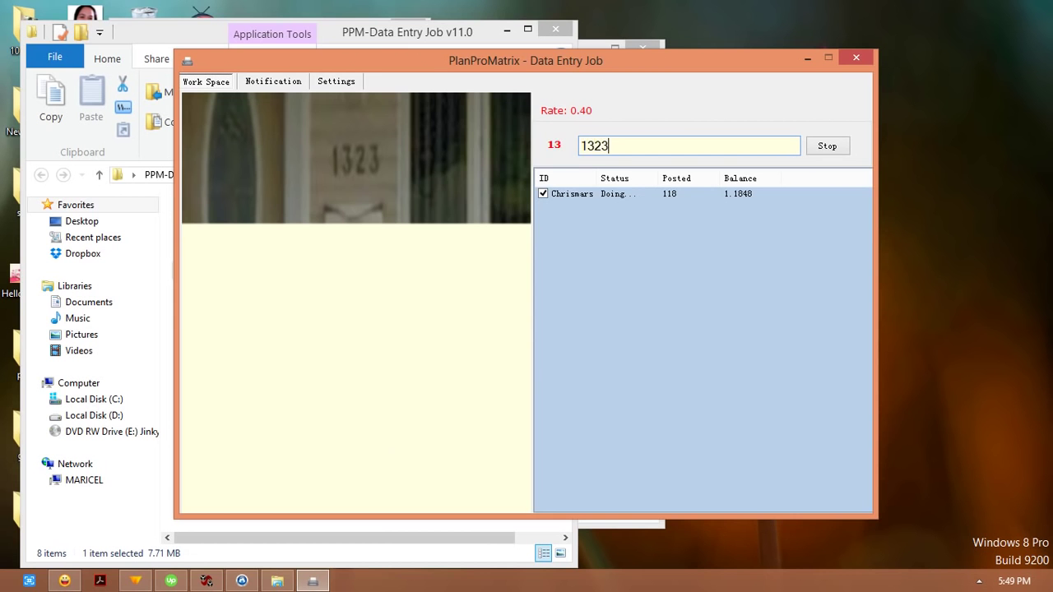
key(Return)
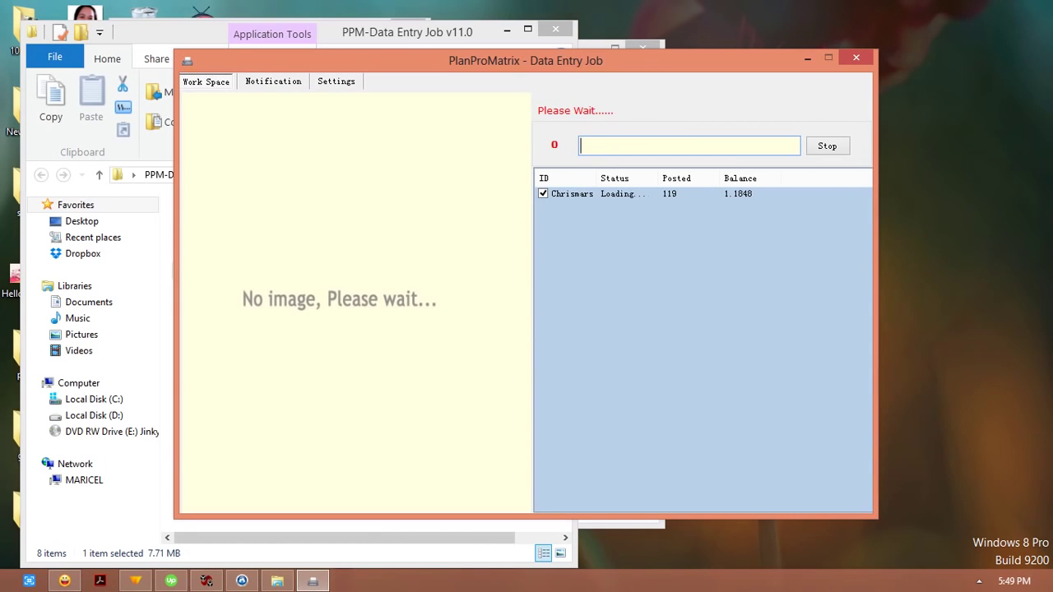
text(b35924)
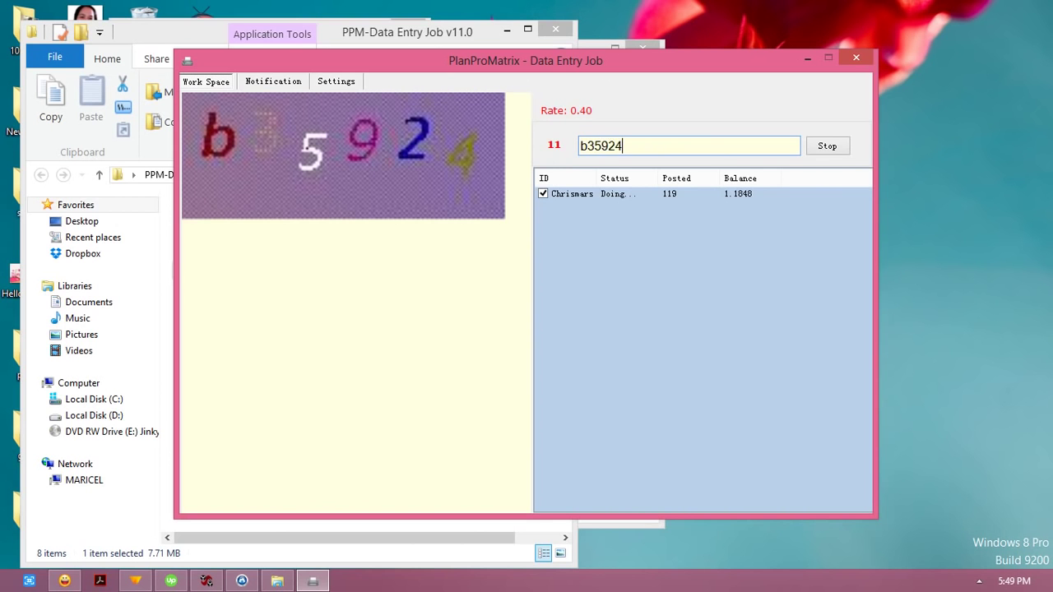
key(Return)
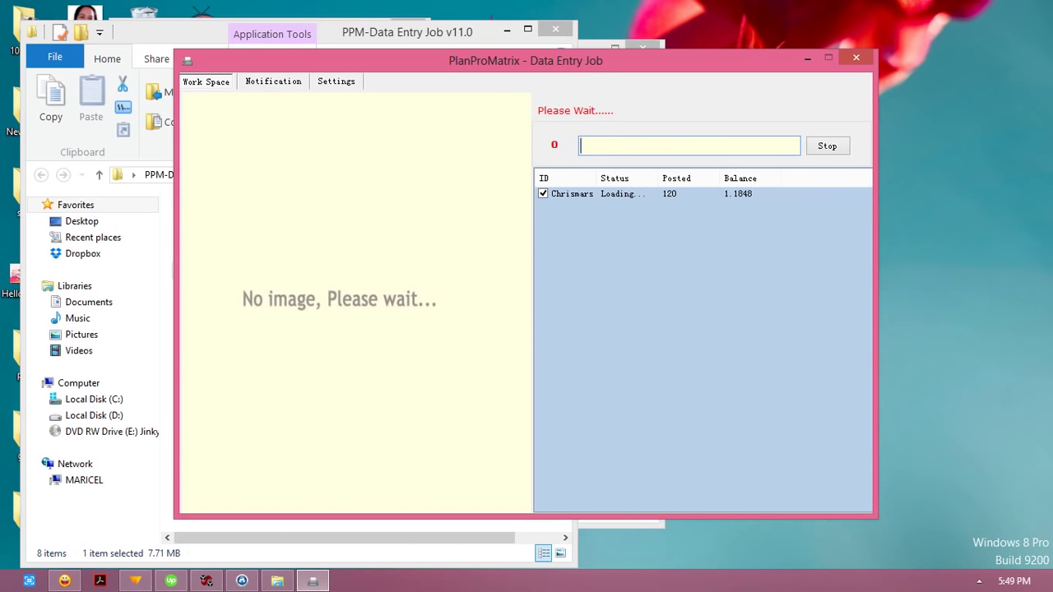
text(oma)
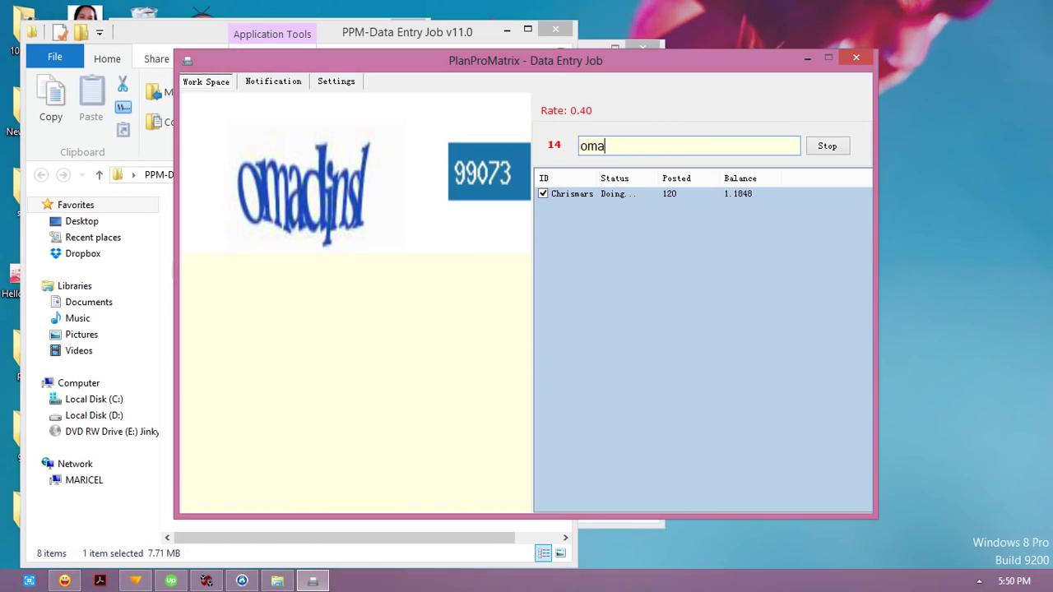
text(clin)
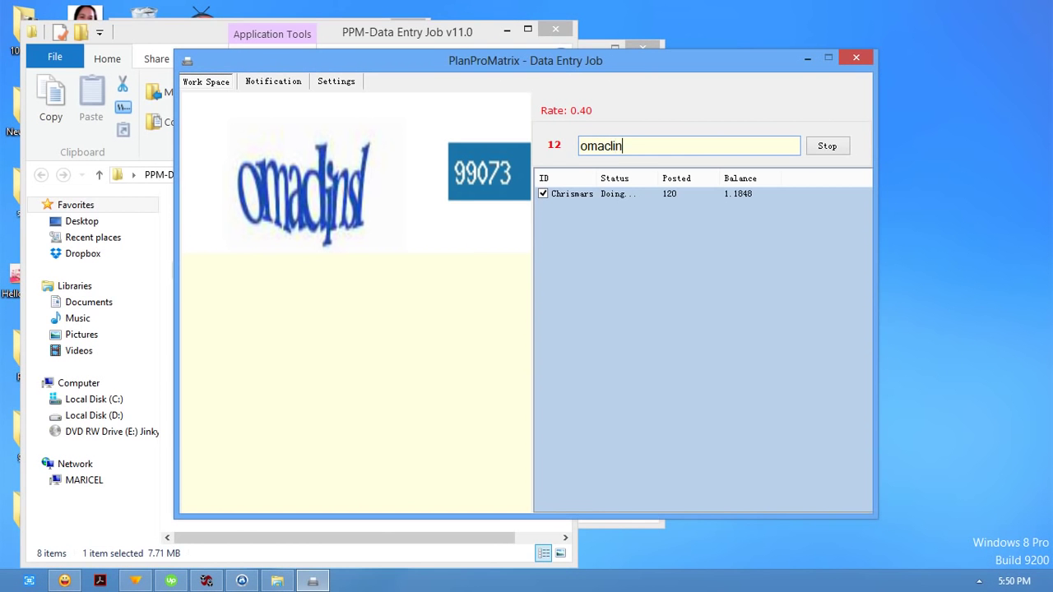
text(sl 99073)
key(Return)
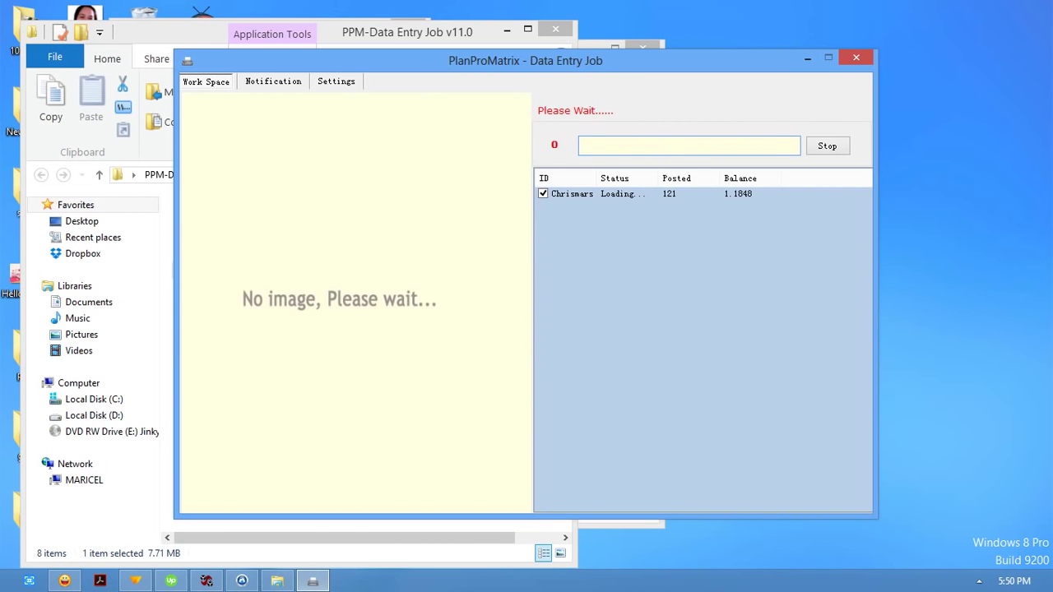
text(9)
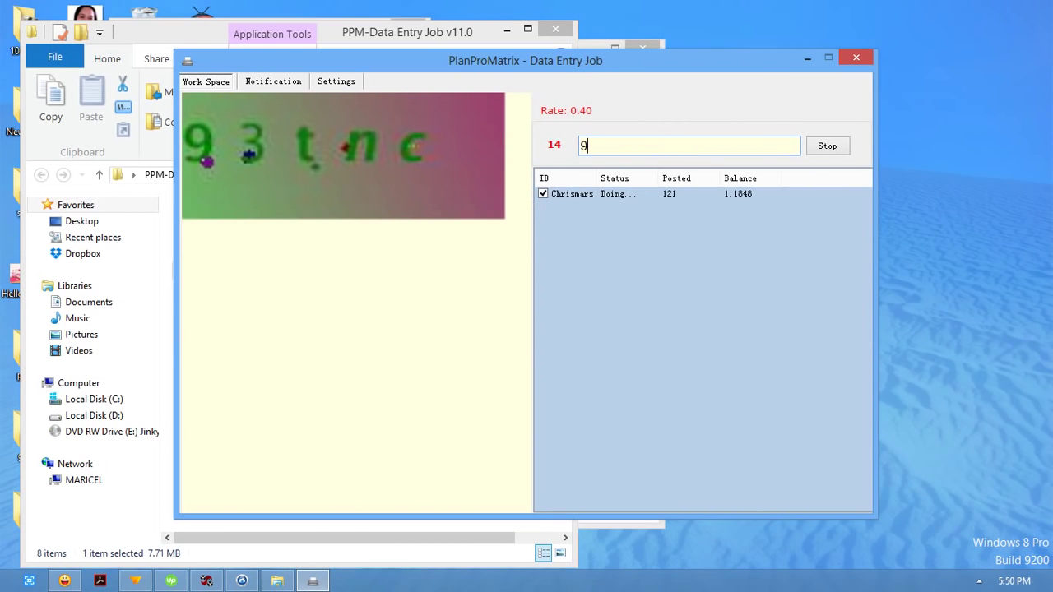
text(3tnc)
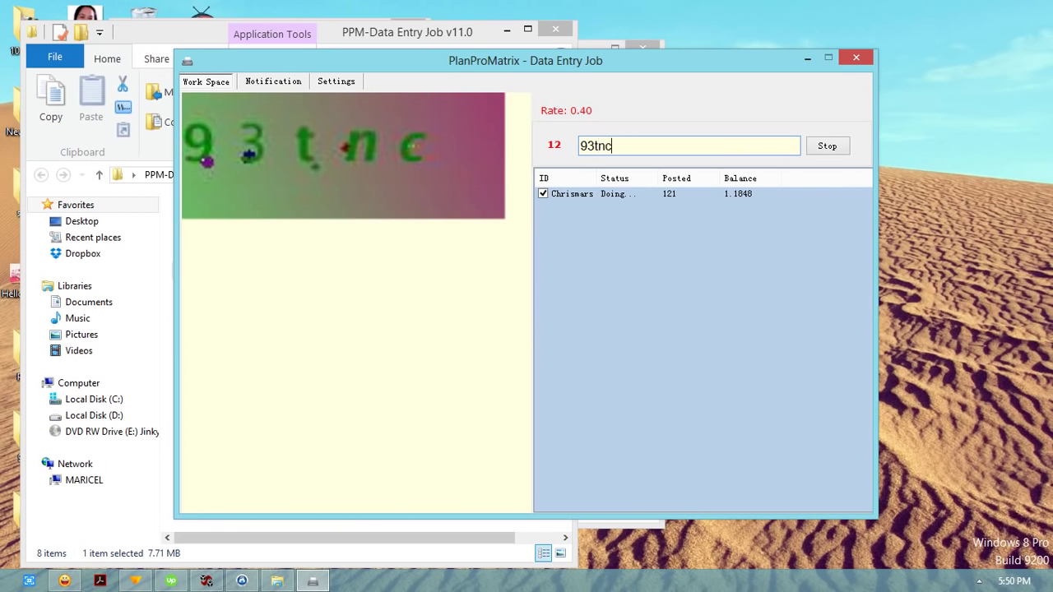
key(Return)
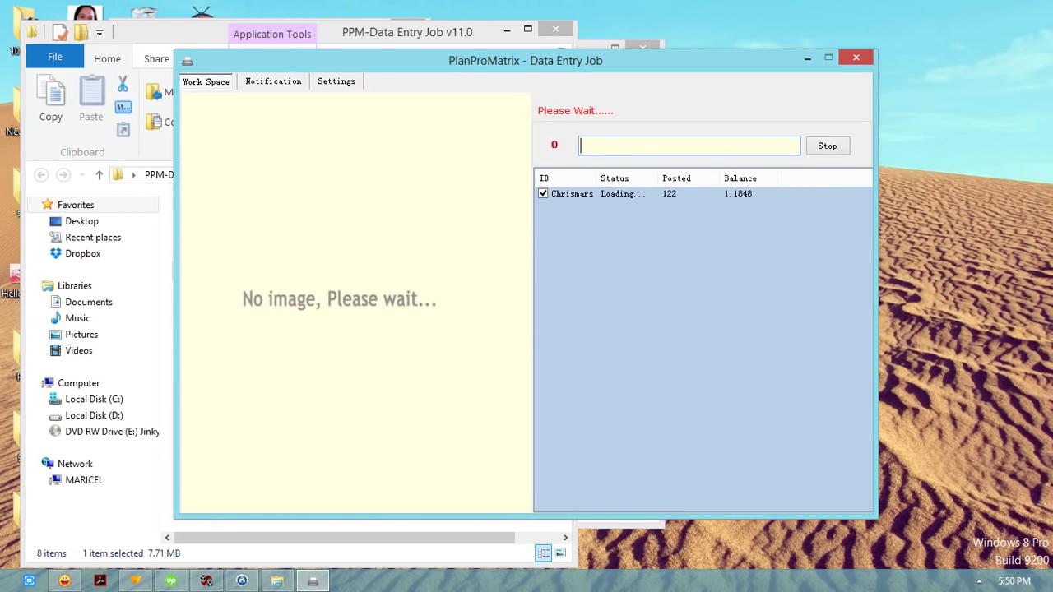
text(f)
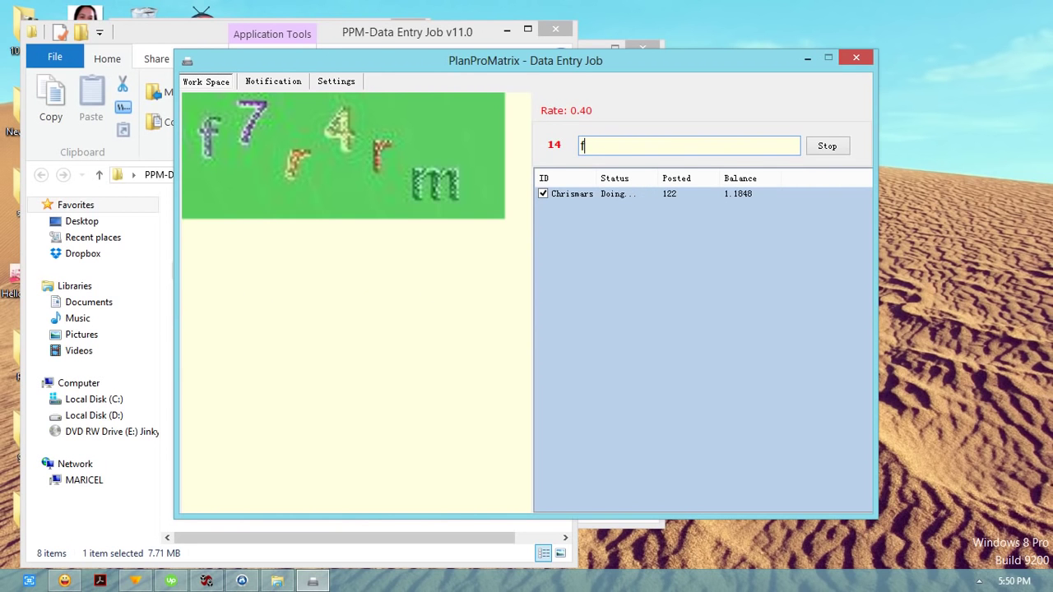
text(7r4rm)
key(Return)
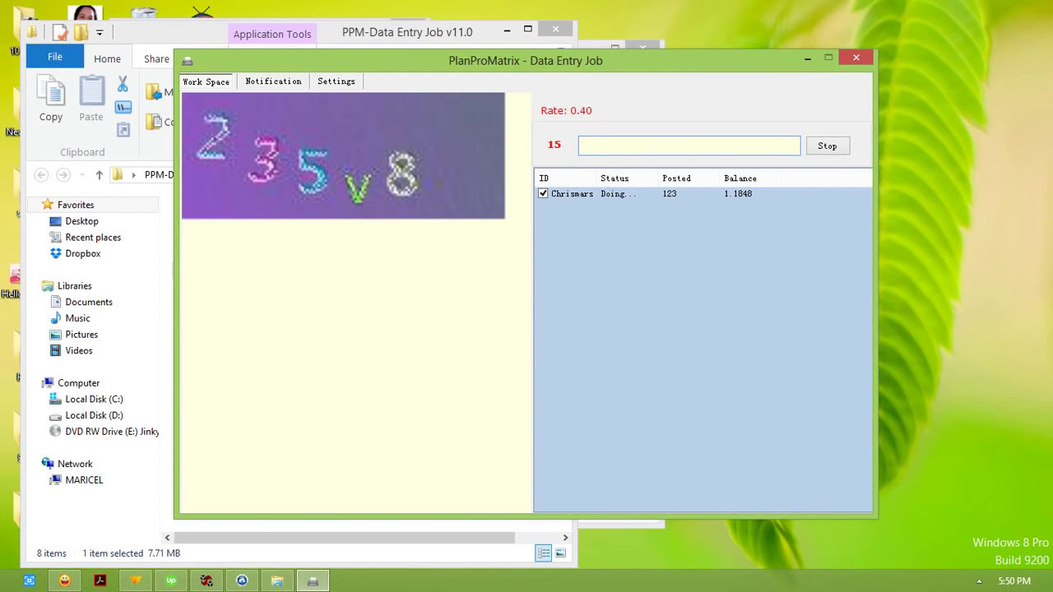
text(235v8)
key(Return)
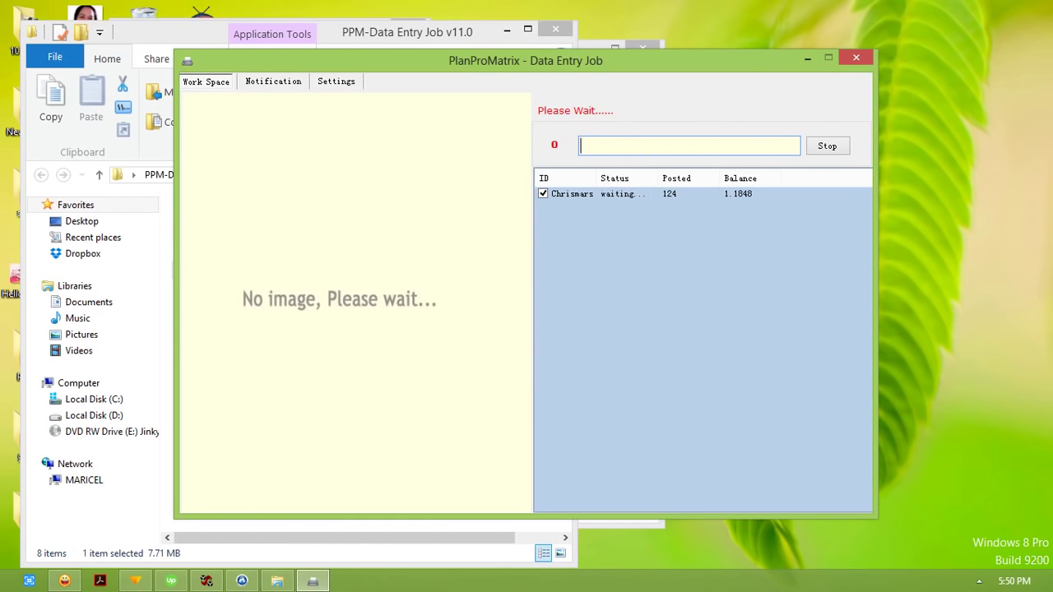
text(DES)
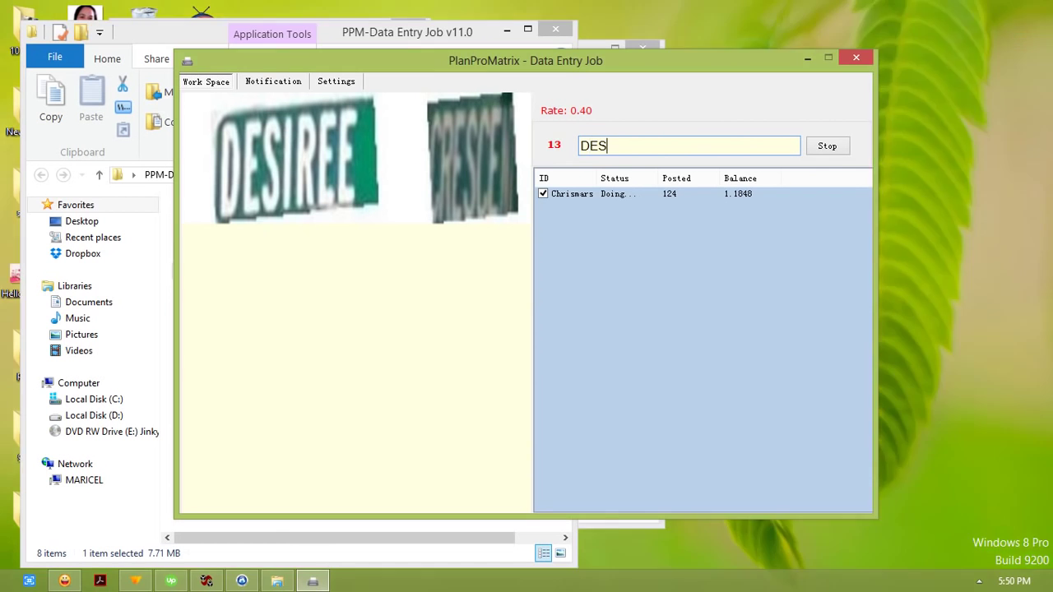
text(IREE CRESCEN)
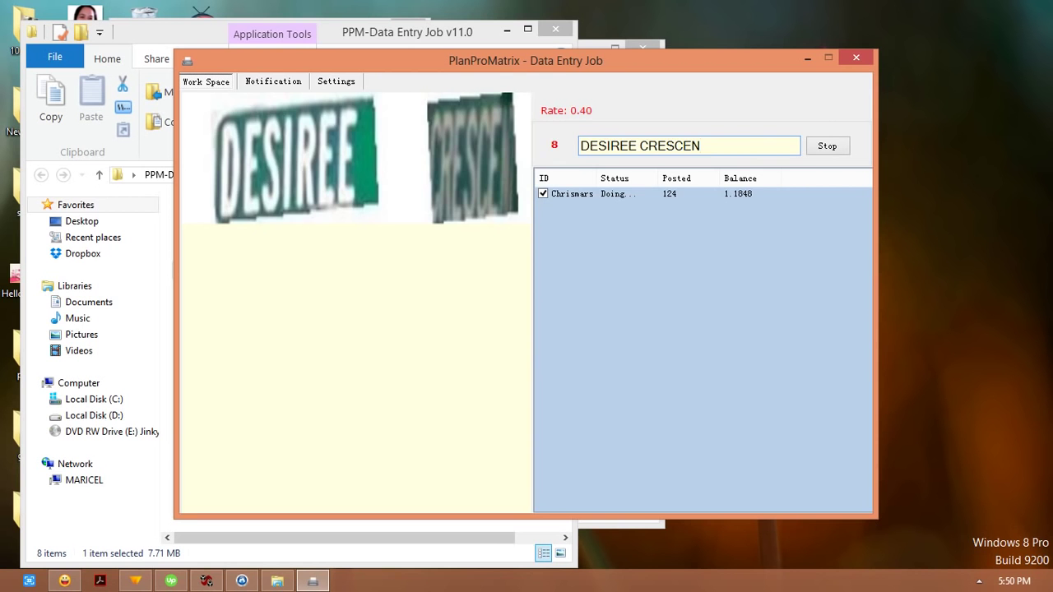
key(Return)
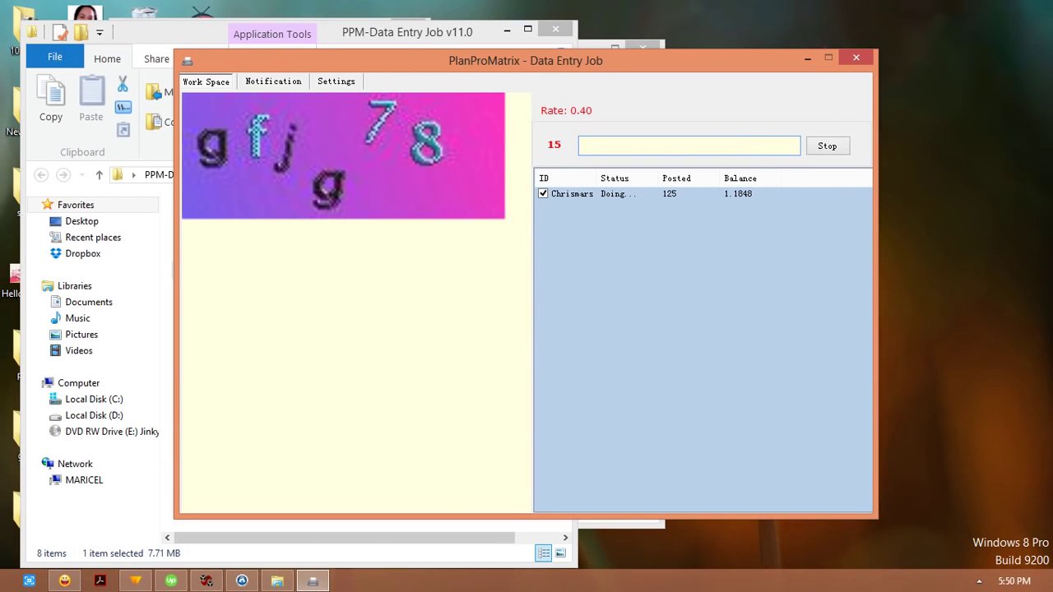
Step: Post gfjg78 and cyrstreo zfvc9Y, then enter 'presin tjf8w65' for the next captcha
text(gf)
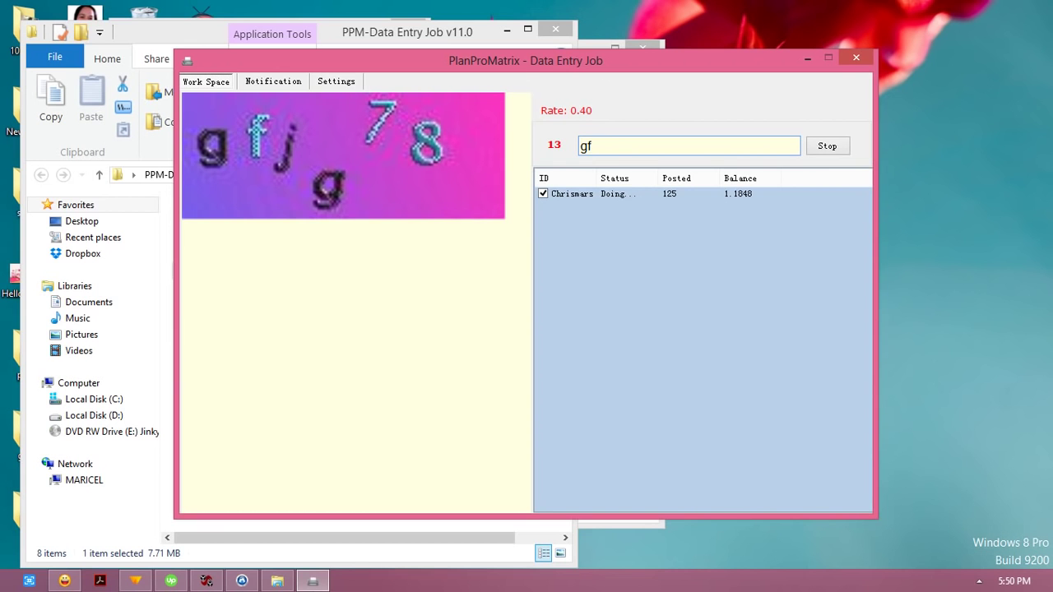
text(jg78)
key(Return)
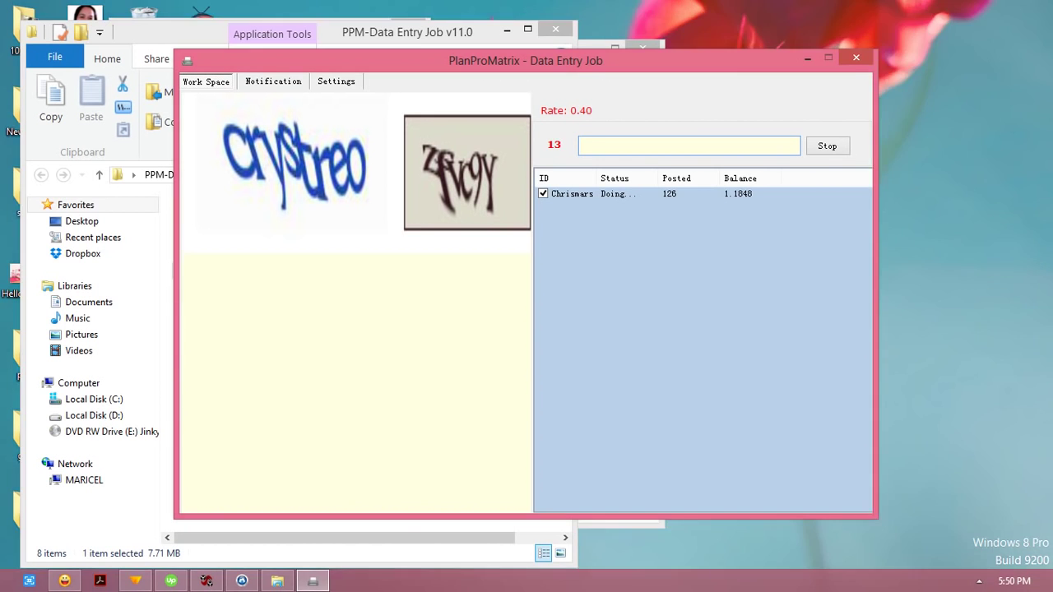
text(cyrstreo )
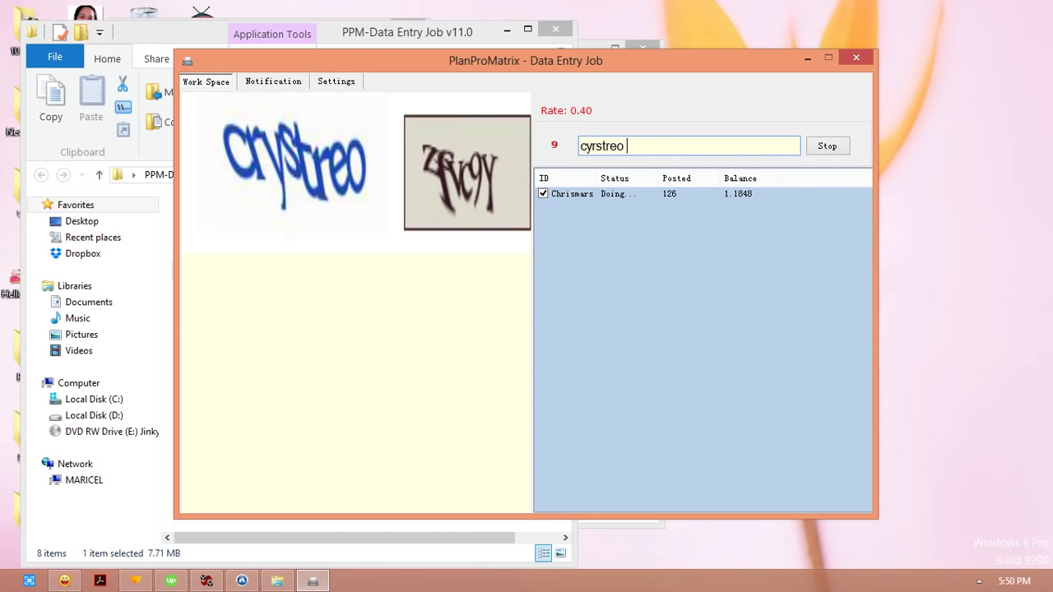
text(zfvc9y)
key(BackSpace)
text(Y)
key(Return)
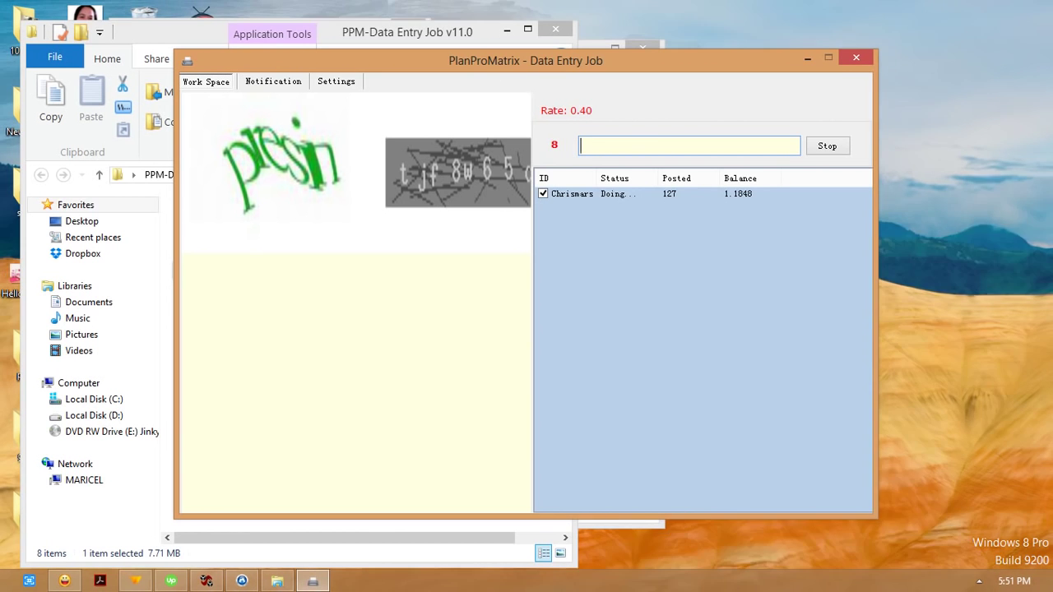
text(presin tjf8w65)
Step: Post the presin and soutka damyomo answers, then close the PlanProMatrix client
key(Return)
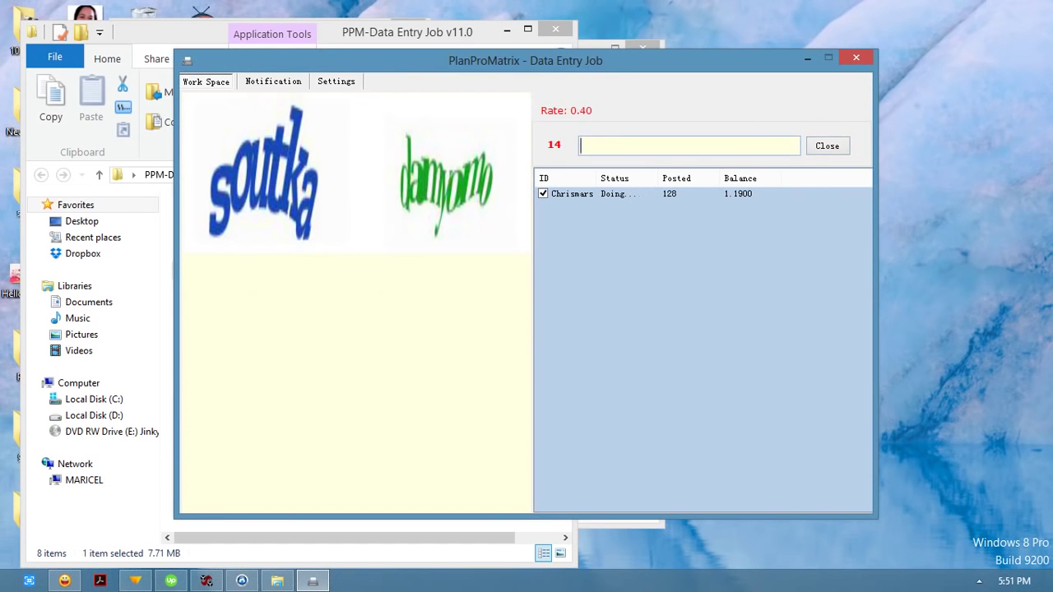
text(soutka damyomo)
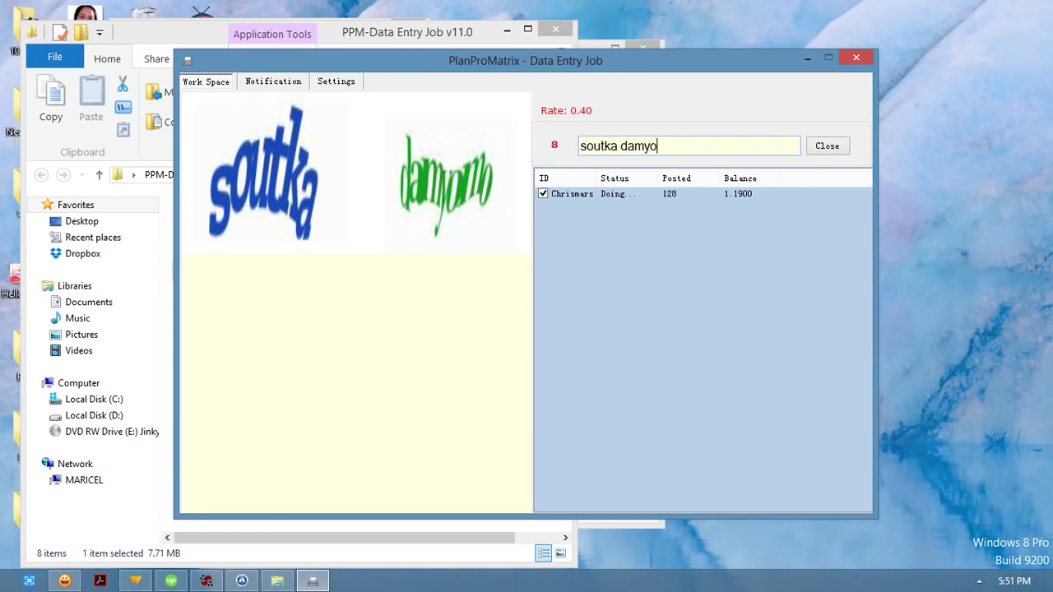
key(Return)
click(827, 146)
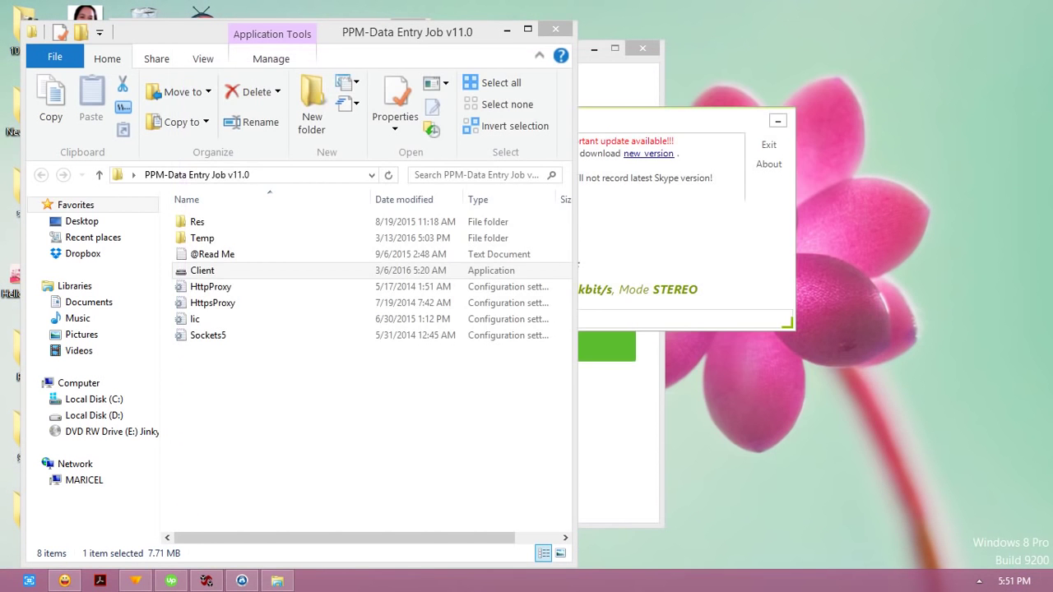